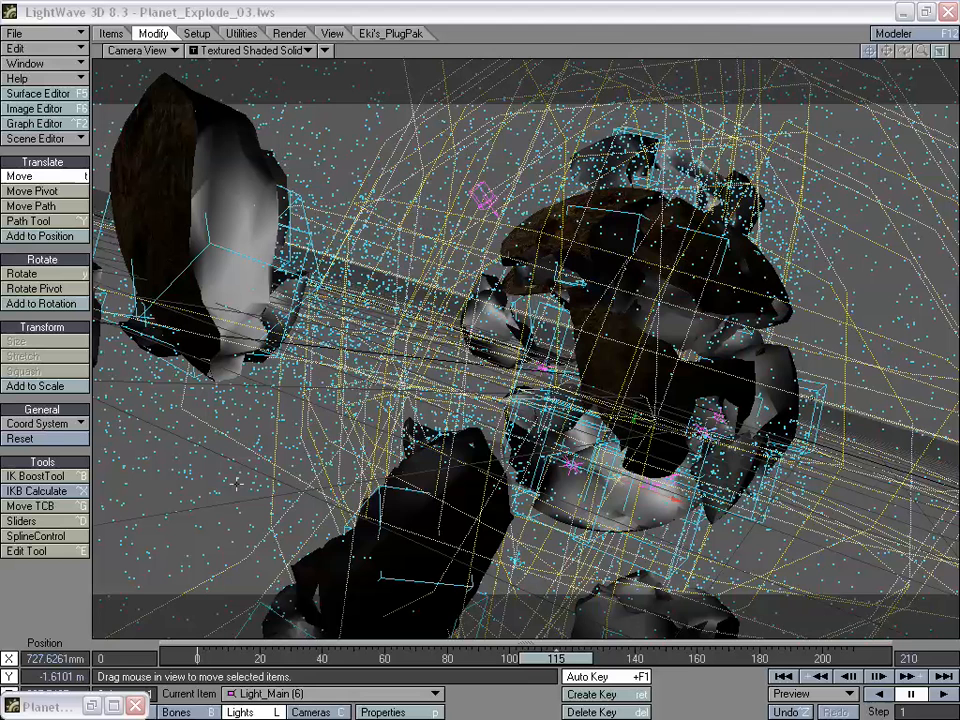
Bring up the minimized frame 115 render of the planet explosion, examine it, and close it
left_click(91, 706)
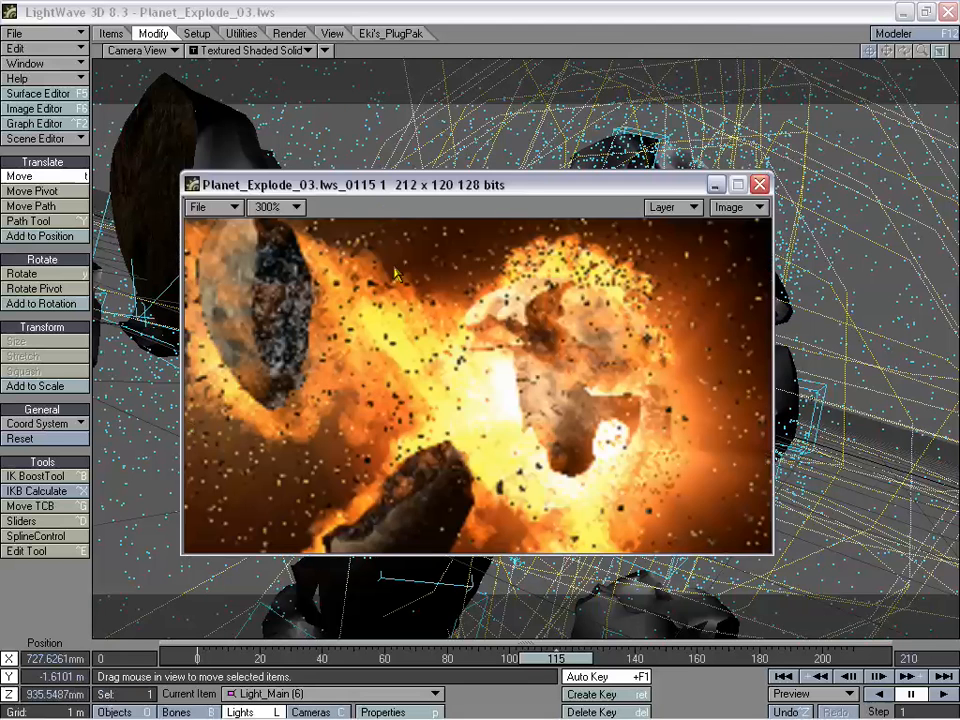
left_click_drag(404, 190, 444, 175)
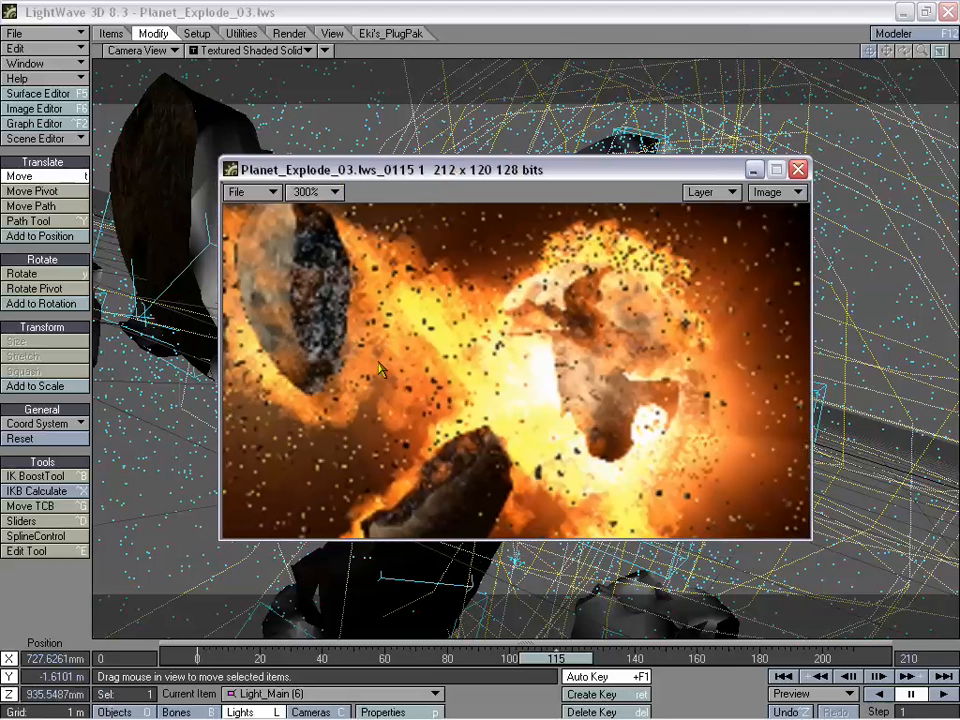
left_click_drag(584, 176, 522, 138)
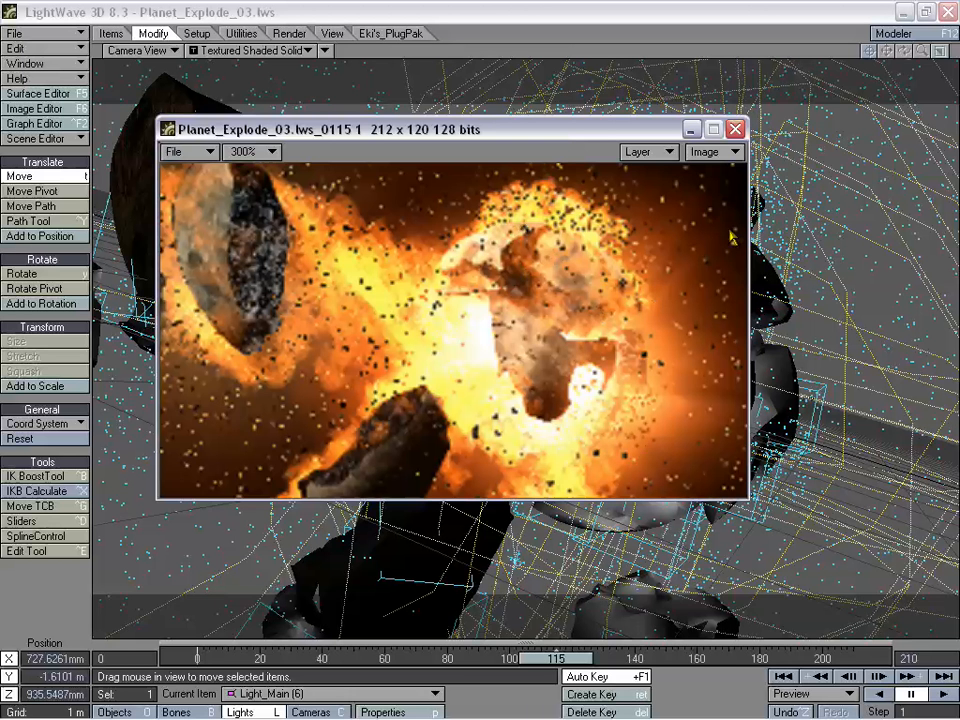
left_click_drag(383, 137, 379, 148)
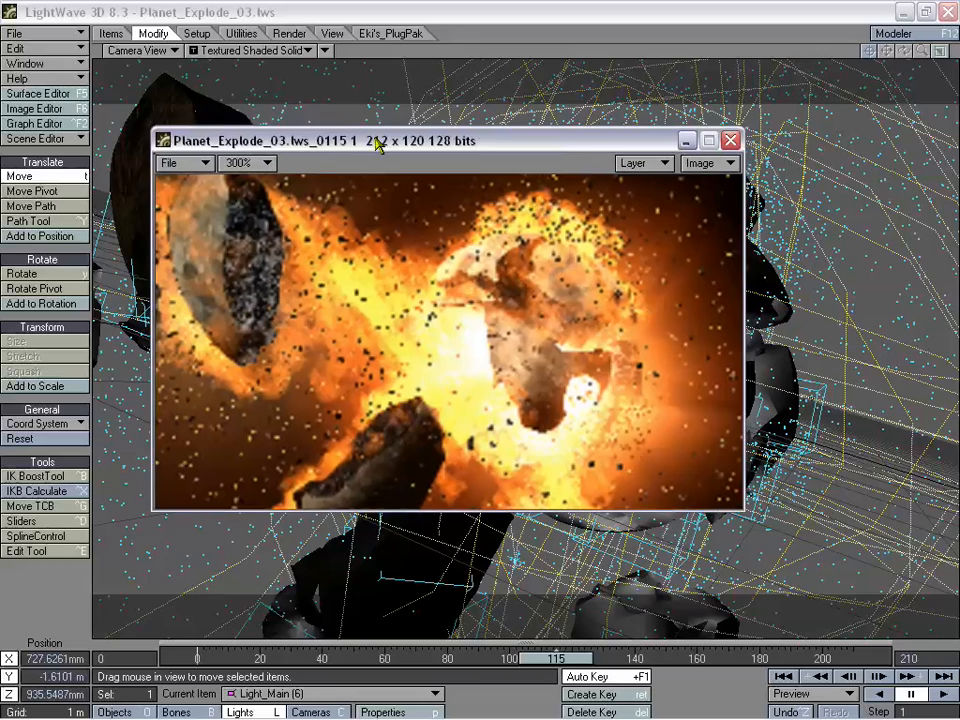
left_click(731, 139)
Examine the planet breakup from the perspective view up to frame 96, and return to the camera view
left_click_drag(556, 658, 386, 658)
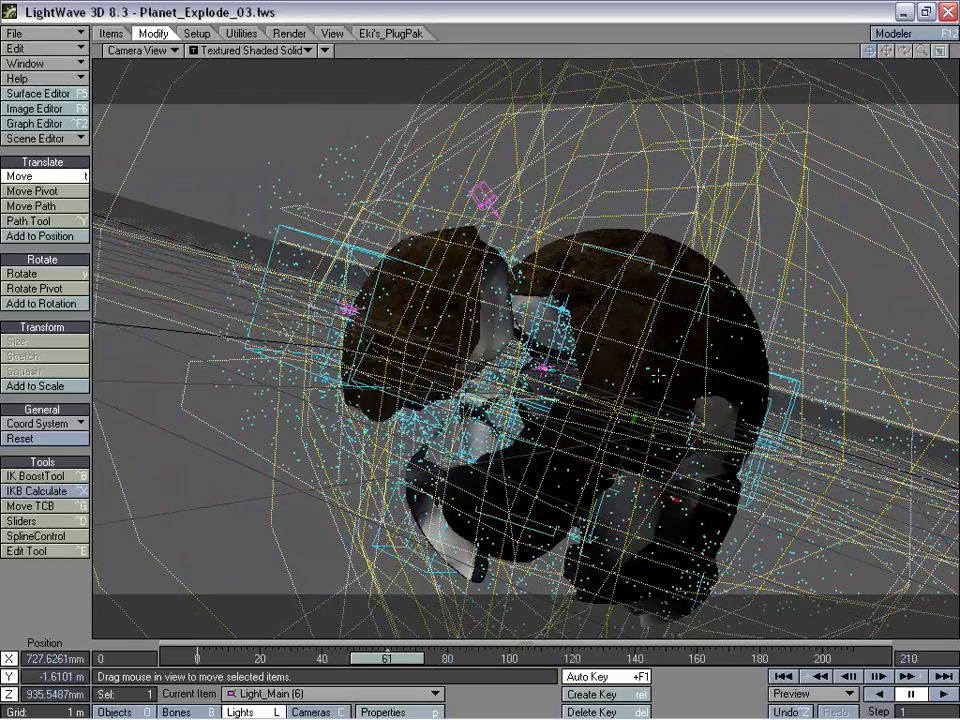
left_click(135, 50)
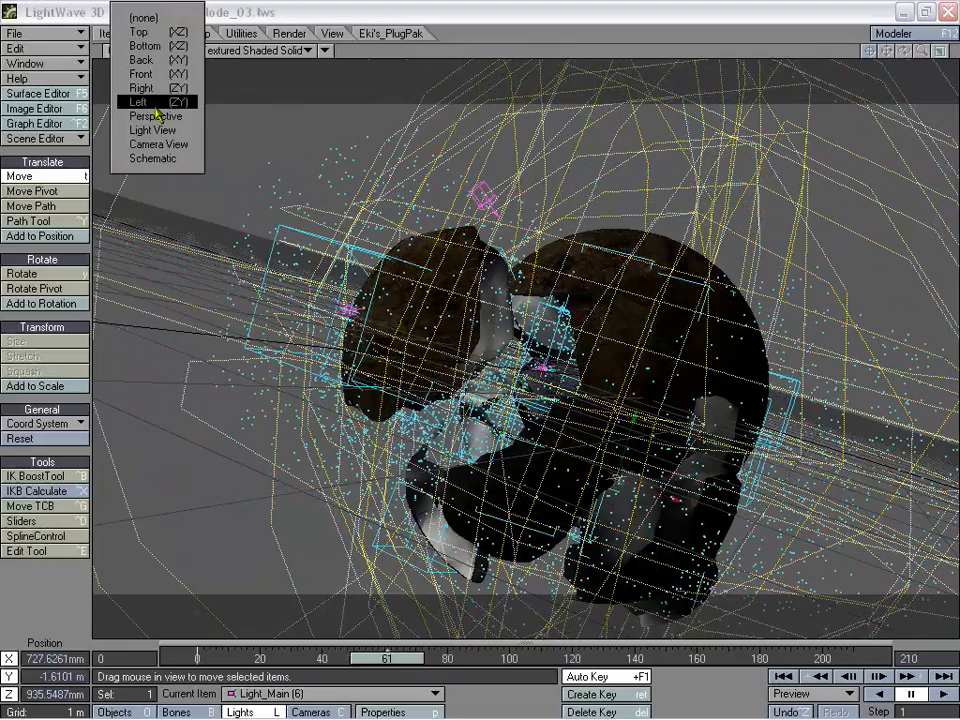
left_click(148, 174)
left_click_drag(921, 51, 853, 88)
left_click_drag(388, 659, 497, 659)
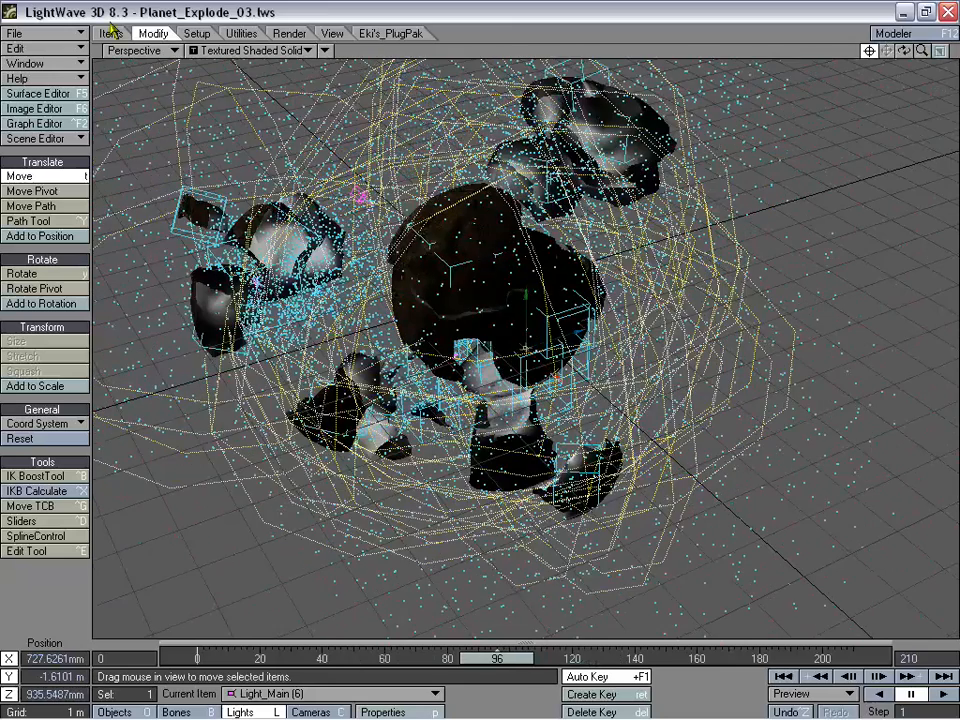
left_click(140, 50)
left_click(135, 73)
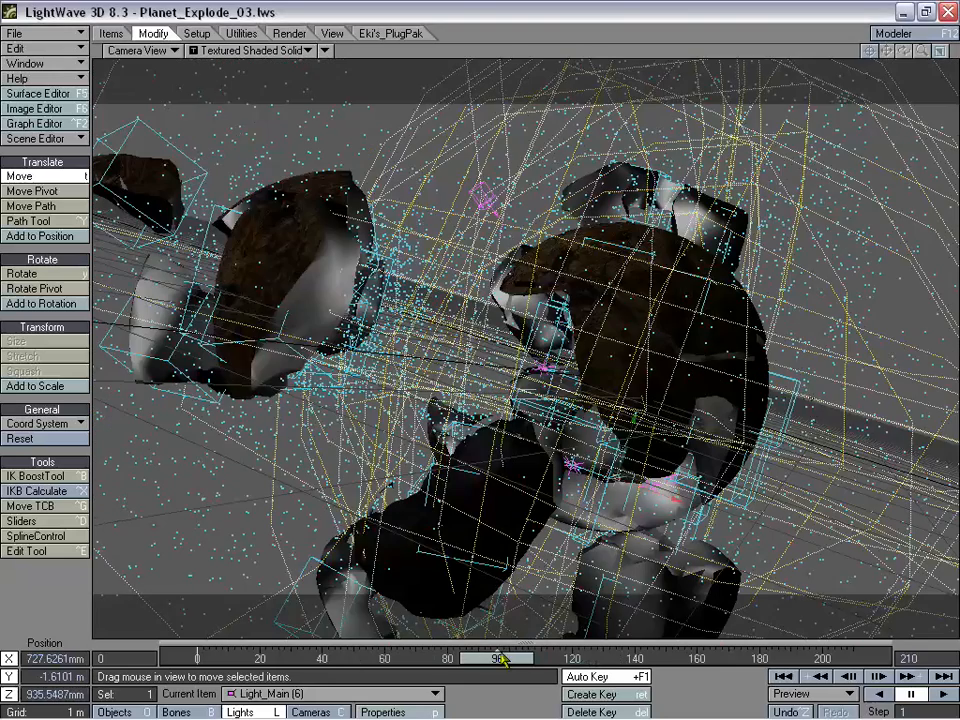
Scrub the explosion through the camera view between frames 89 and 124, stopping at frame 98
left_click_drag(498, 659, 475, 659)
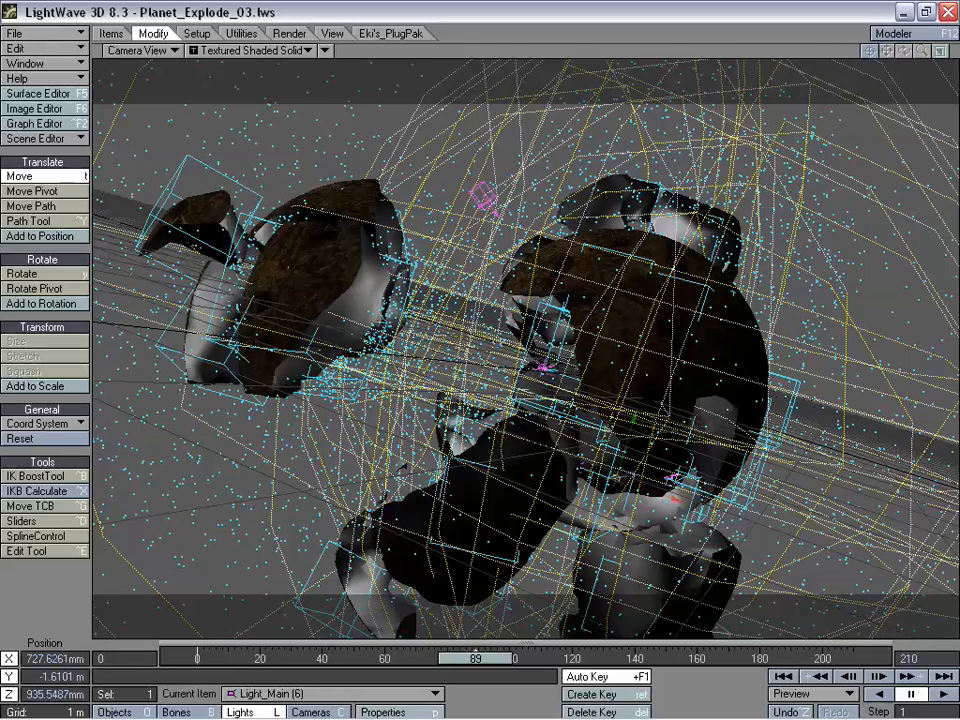
left_click_drag(475, 659, 497, 659)
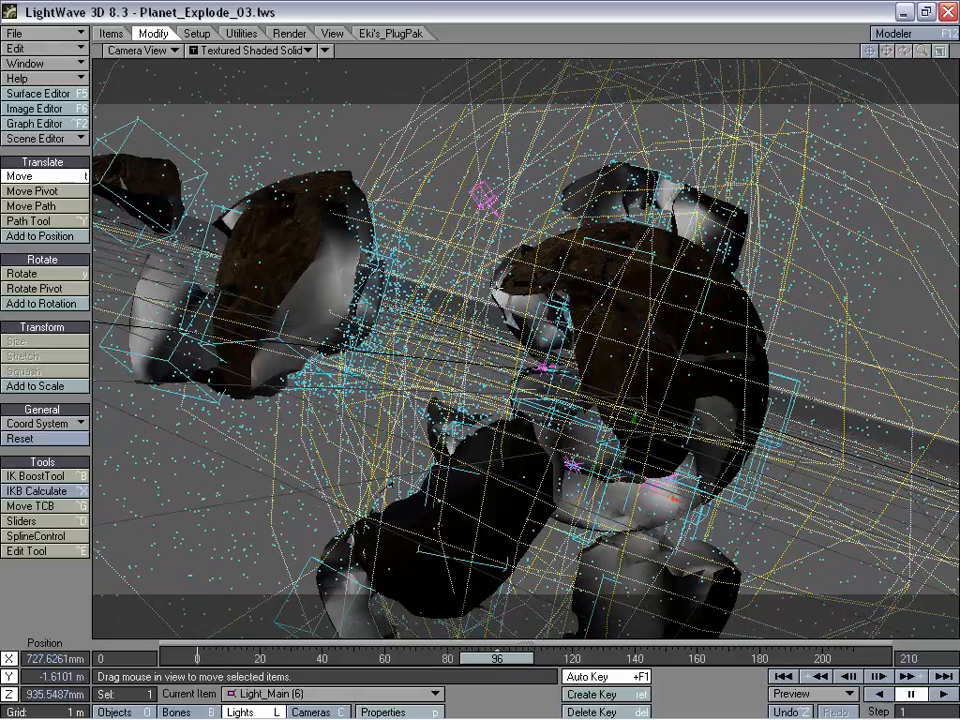
left_click_drag(497, 659, 475, 659)
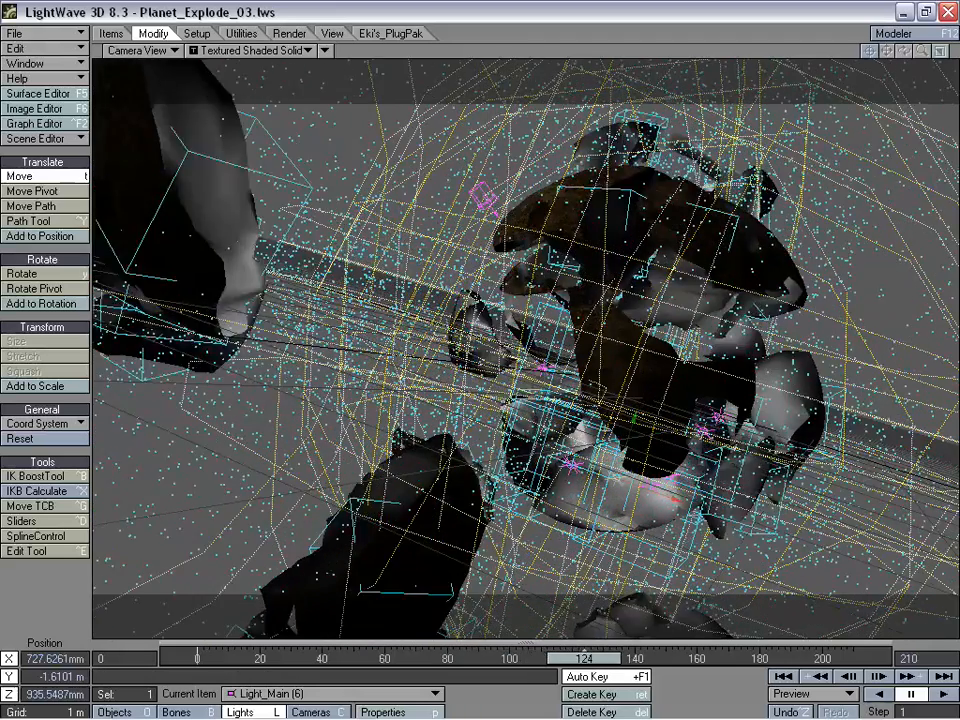
left_click_drag(594, 658, 501, 657)
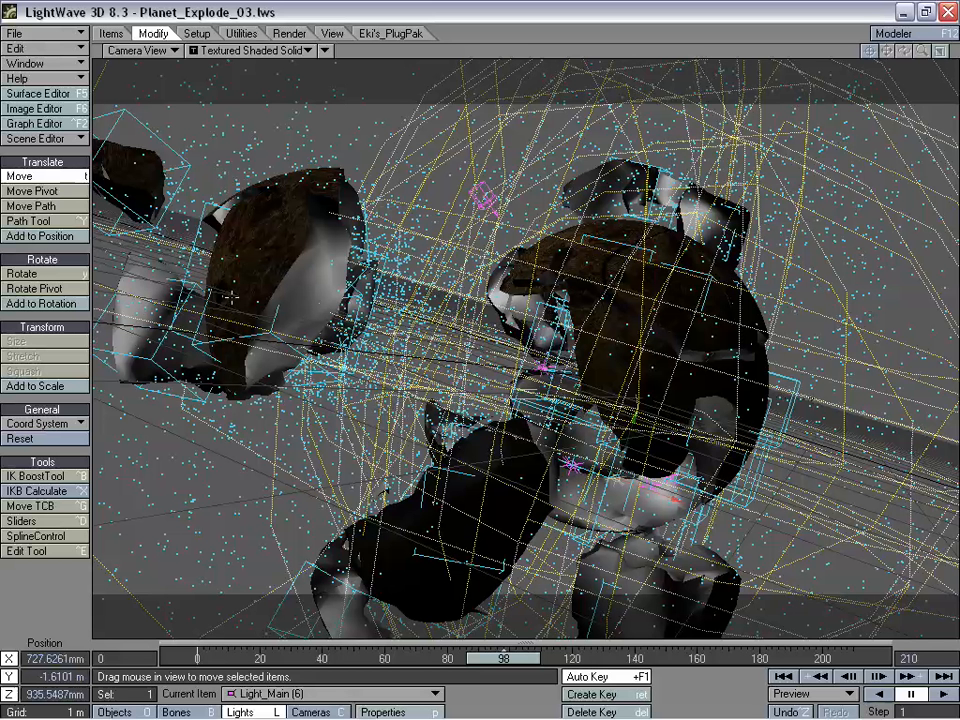
Open the VIPER preview and the volumetric options for Light_Main (6), arranging the windows side by side
left_click(304, 694)
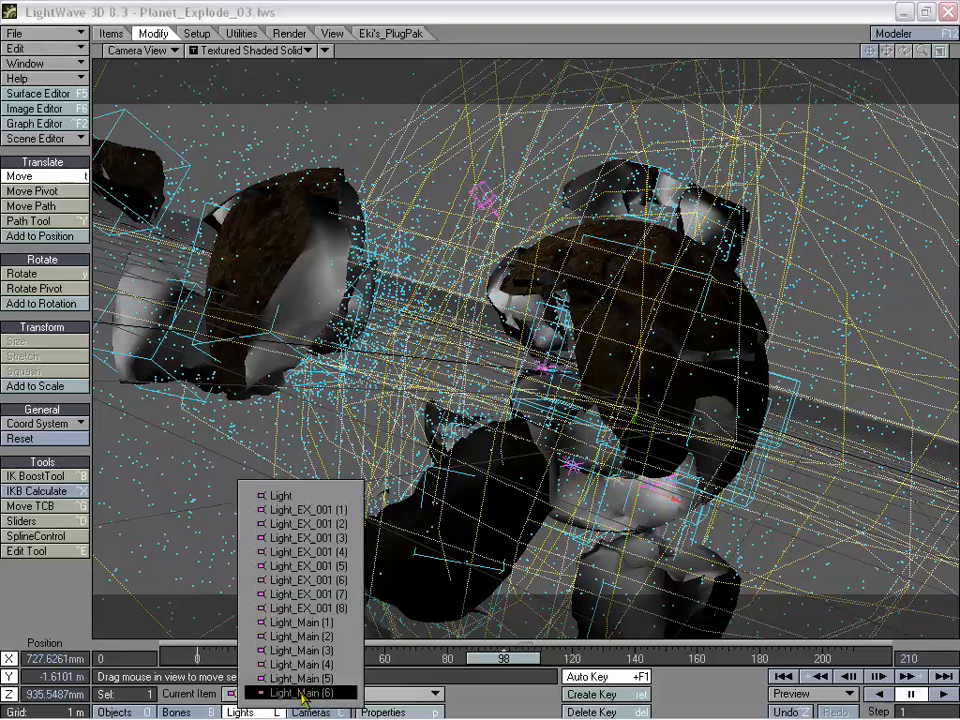
left_click(310, 697)
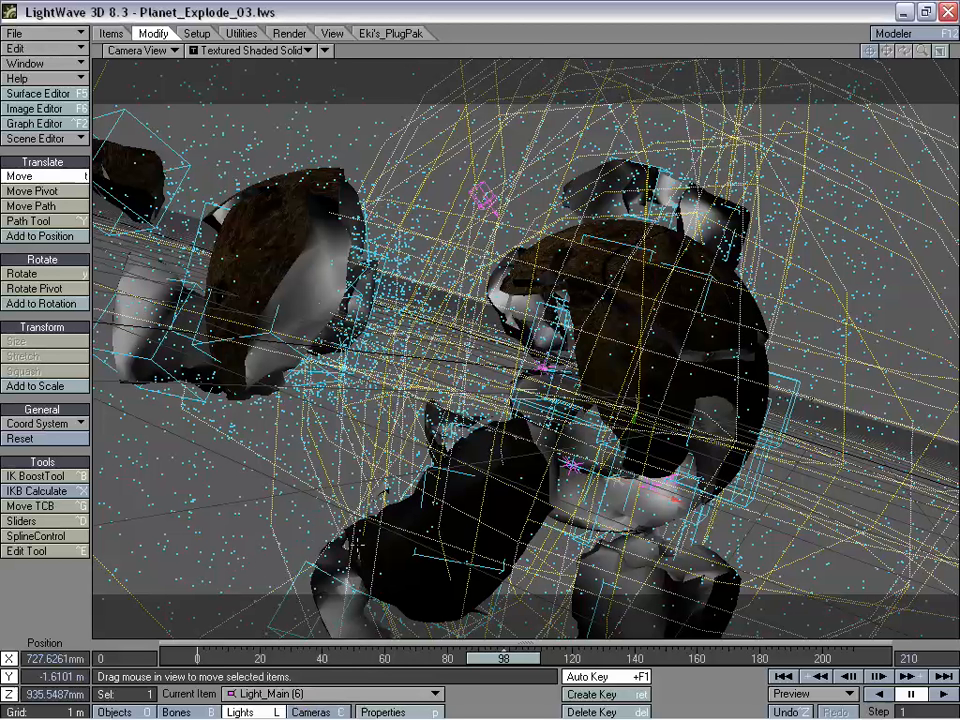
key("F7")
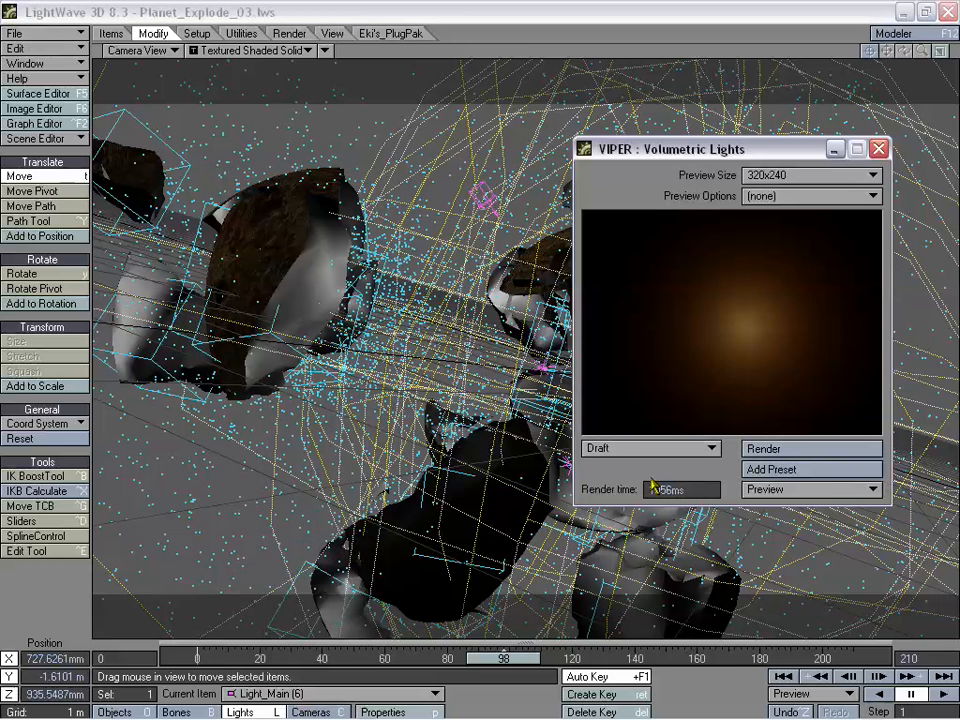
key("p")
left_click_drag(684, 218, 168, 88)
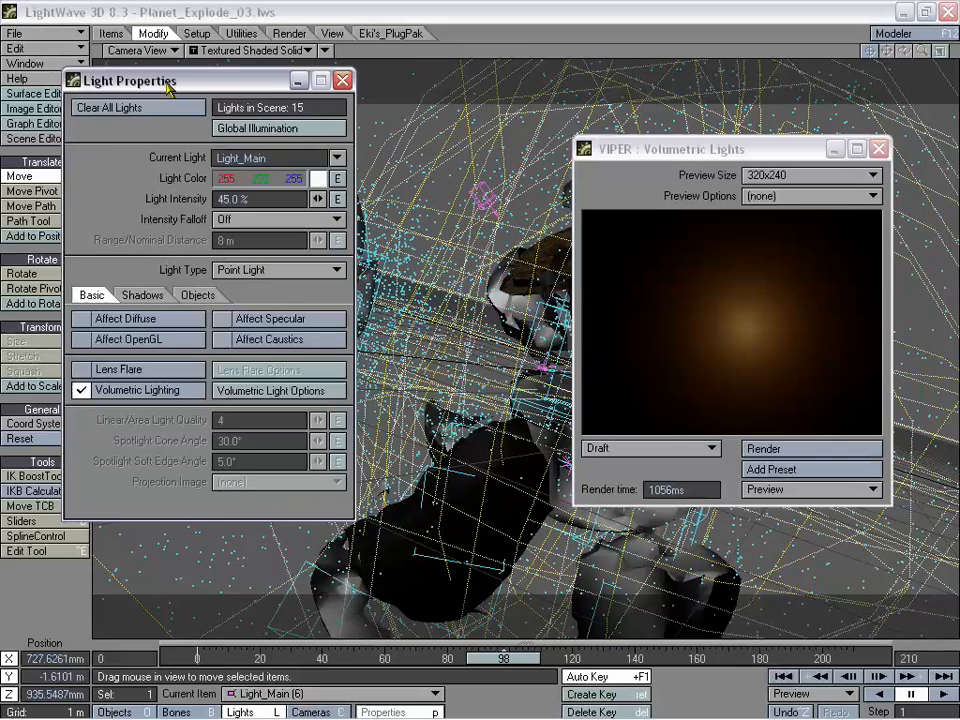
left_click_drag(657, 153, 576, 118)
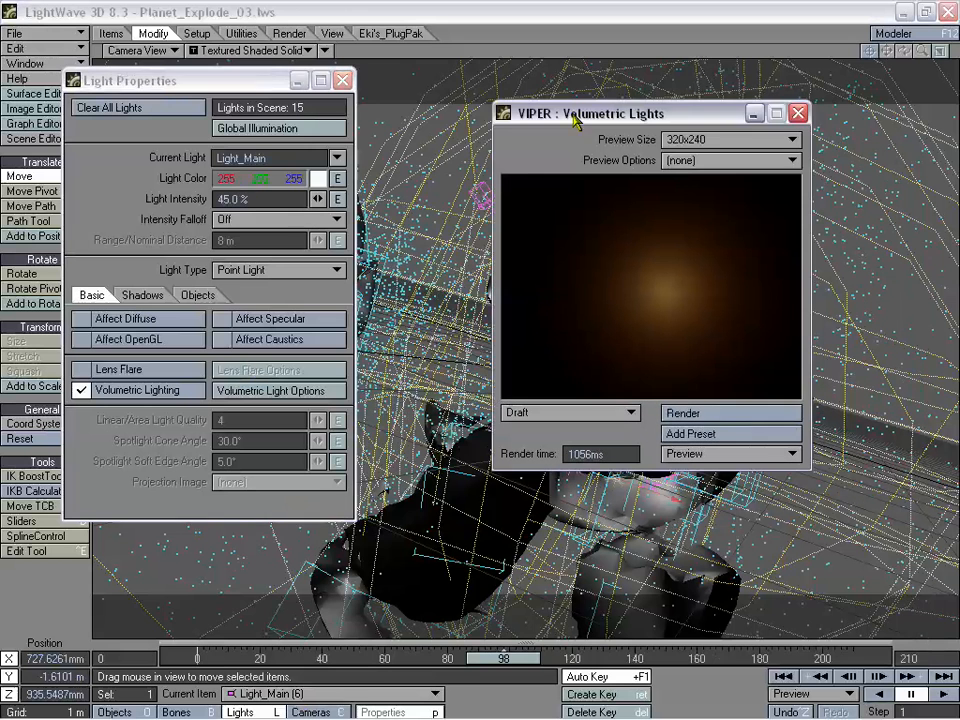
left_click(225, 390)
left_click_drag(280, 140, 296, 172)
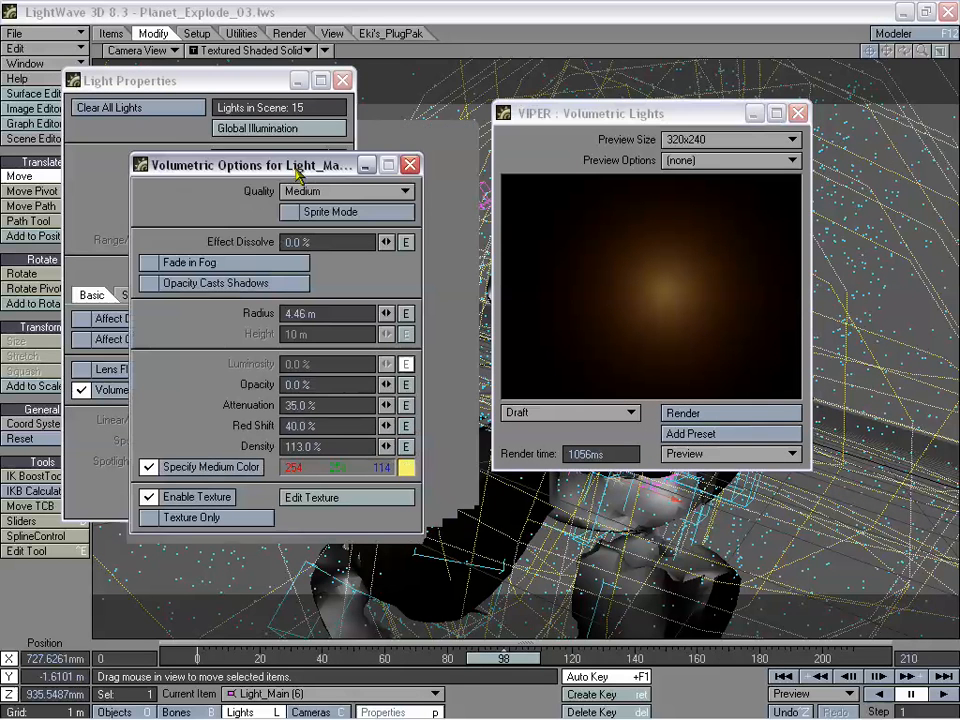
Render the VIPER volumetric light preview at frame 98 and again at frame 47
left_click(718, 418)
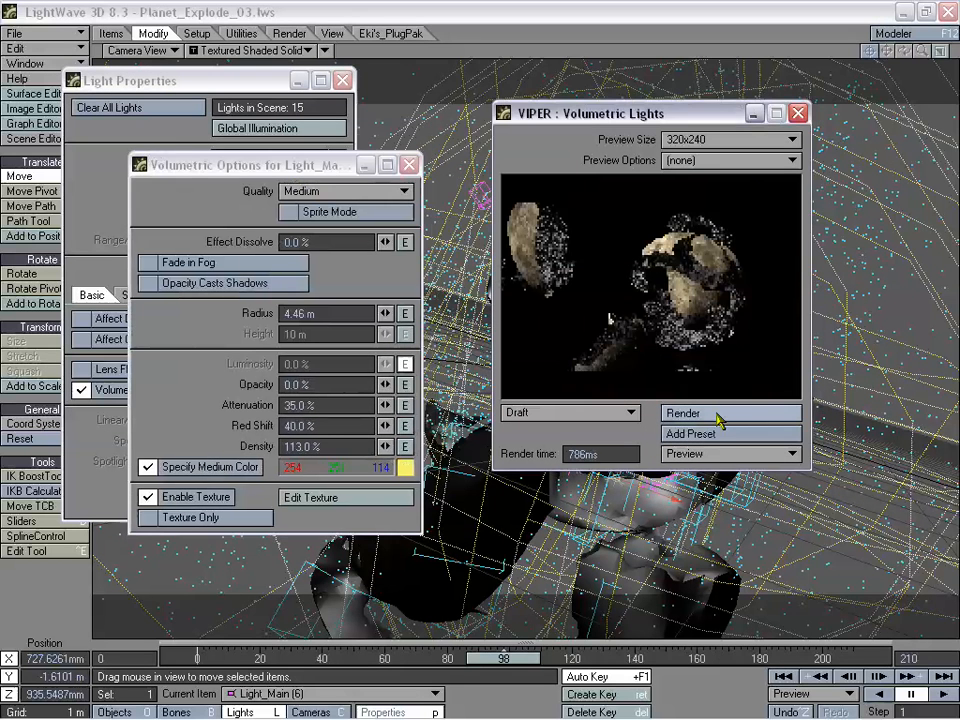
left_click(718, 418)
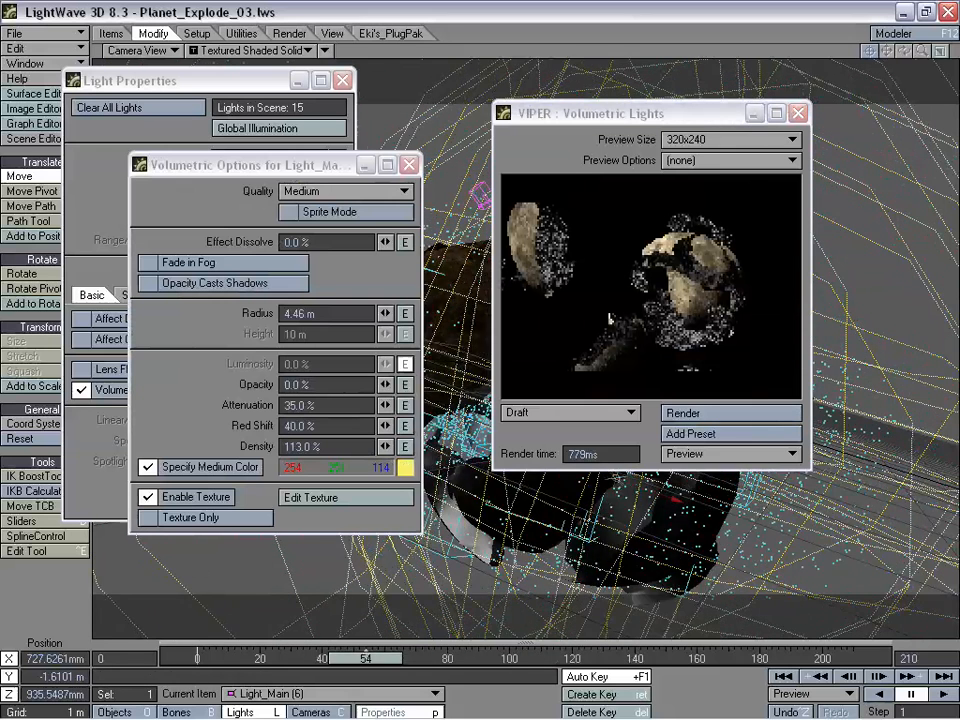
left_click(672, 415)
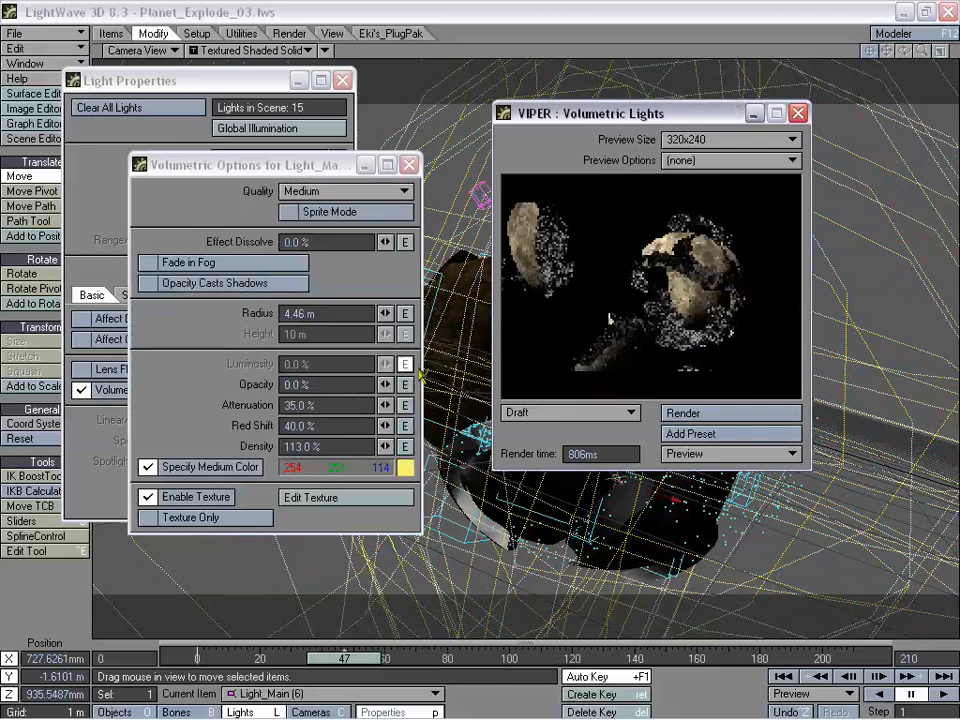
Inspect the luminosity envelope of Light_Main (6) in the Graph Editor and close it
left_click(405, 364)
left_click_drag(955, 223, 230, 110)
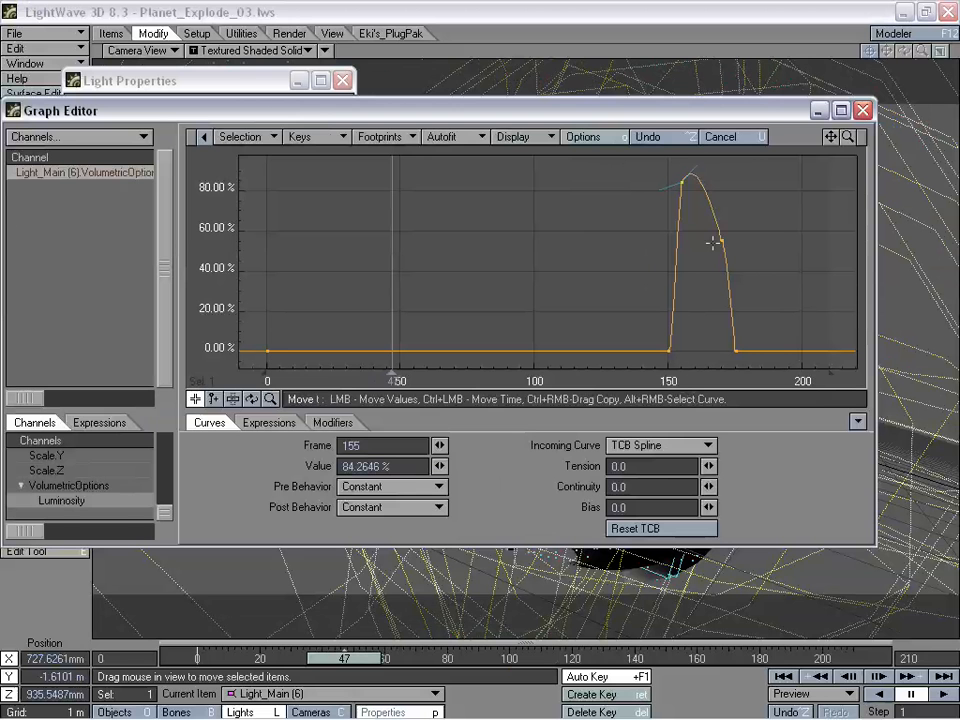
left_click(862, 110)
Render the VIPER volumetric light preview at frames 166 and 162
left_click_drag(370, 668, 654, 668)
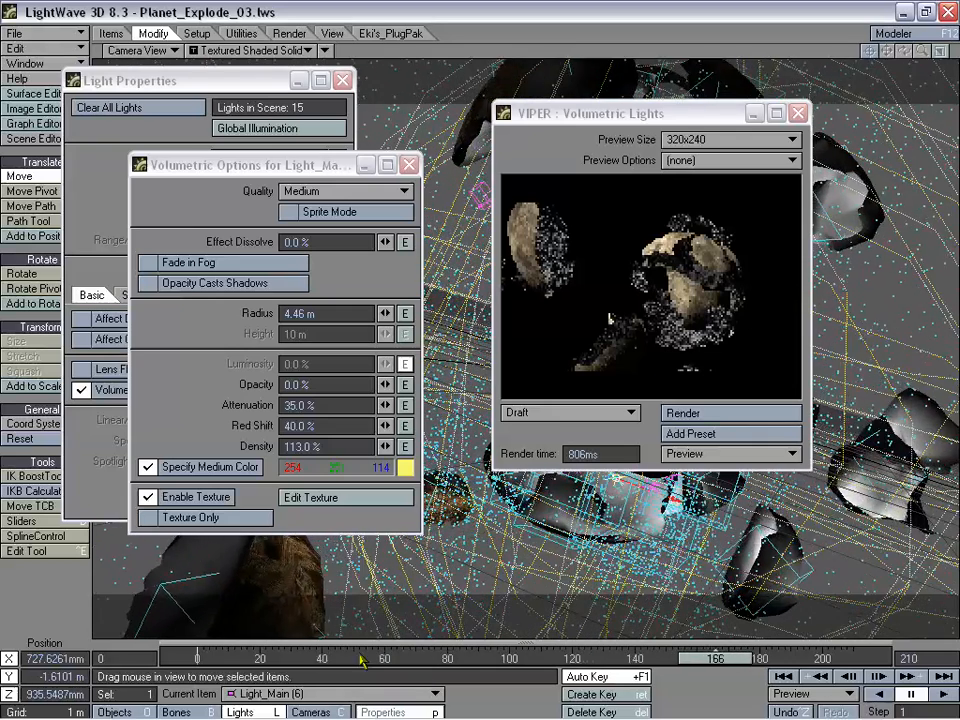
left_click(684, 416)
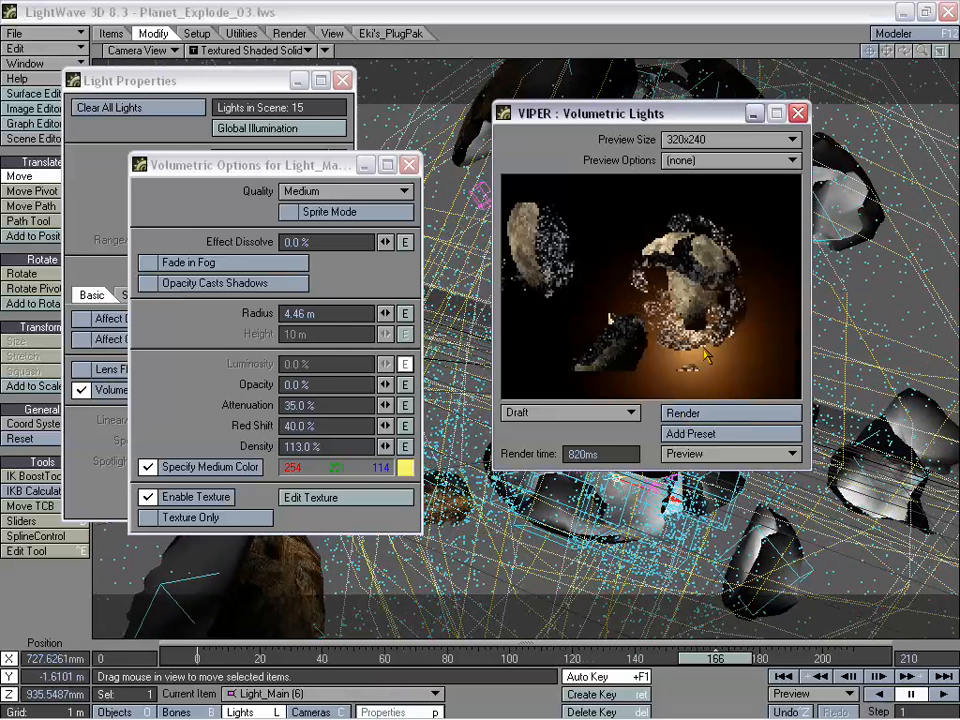
left_click_drag(706, 656, 693, 654)
left_click(714, 414)
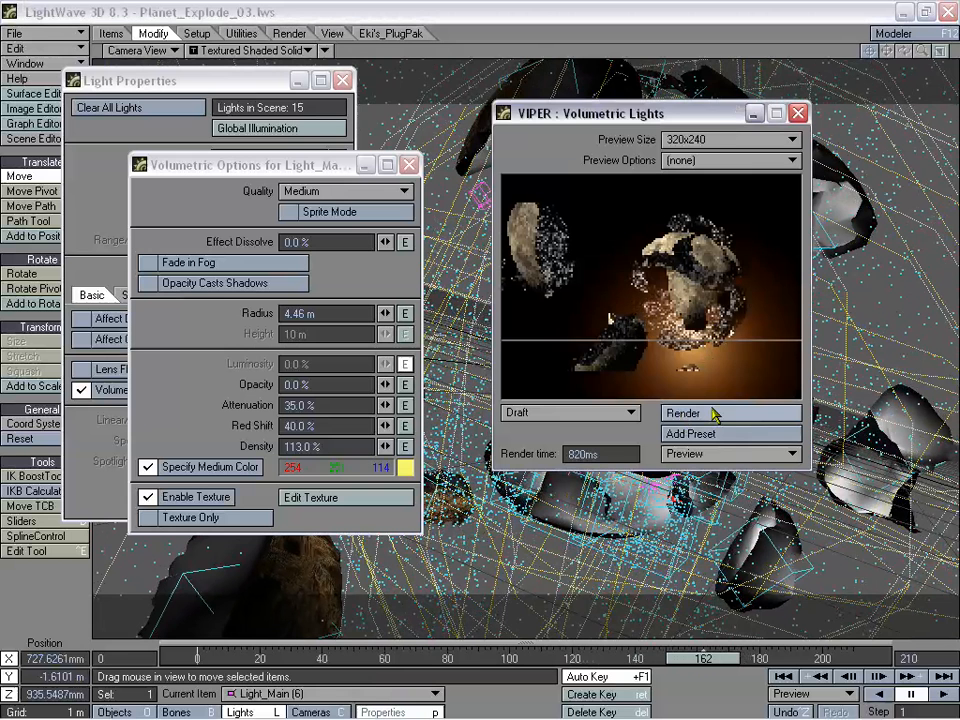
left_click_drag(637, 120, 512, 145)
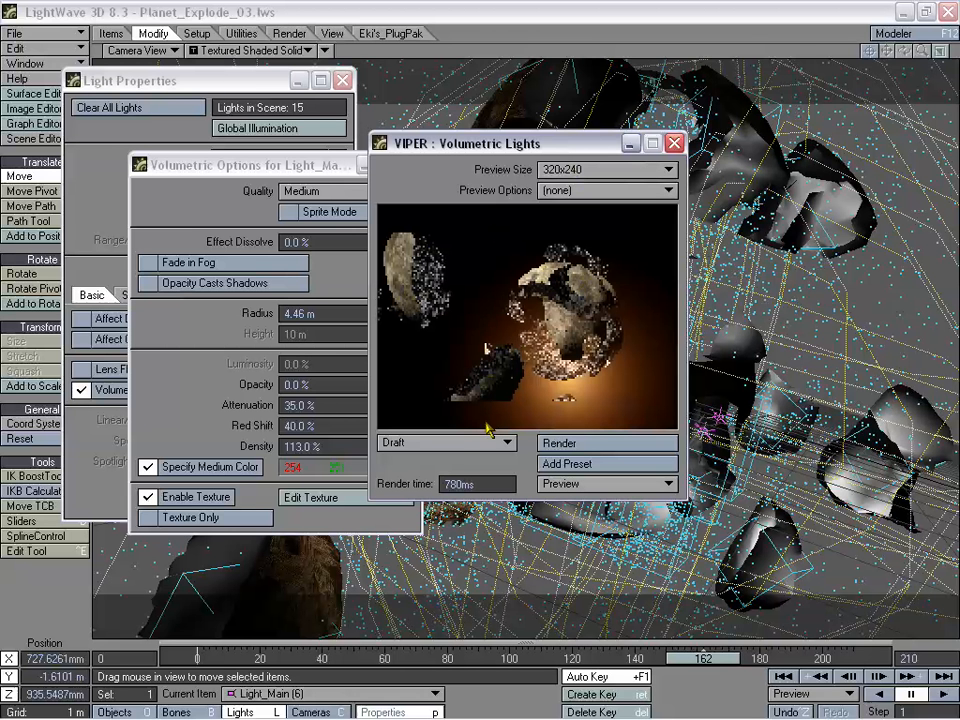
left_click_drag(488, 152, 540, 172)
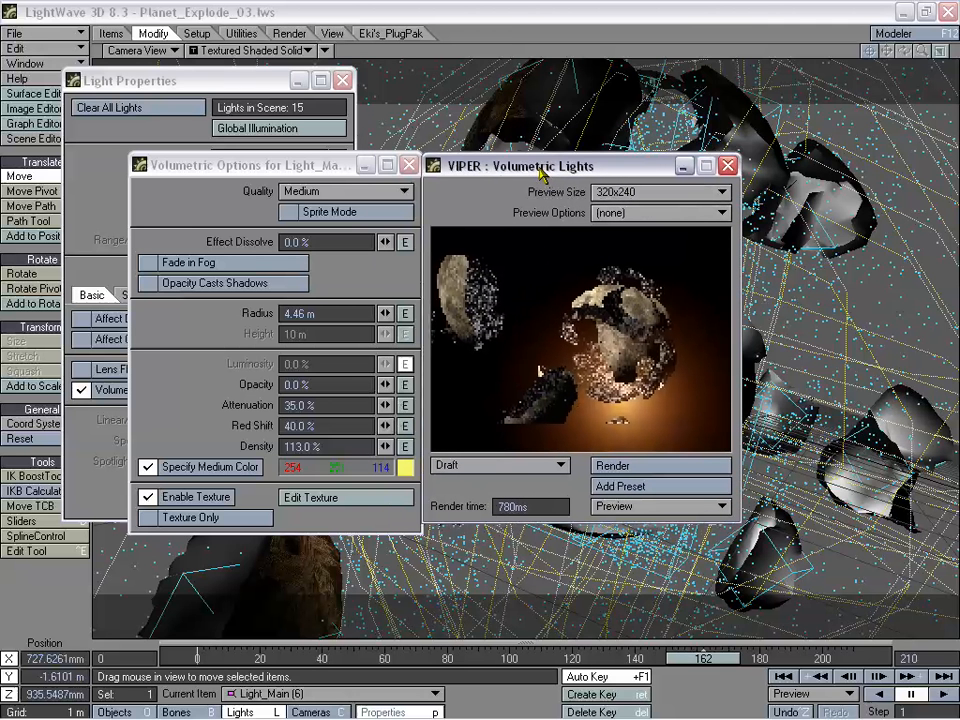
left_click_drag(541, 173, 547, 172)
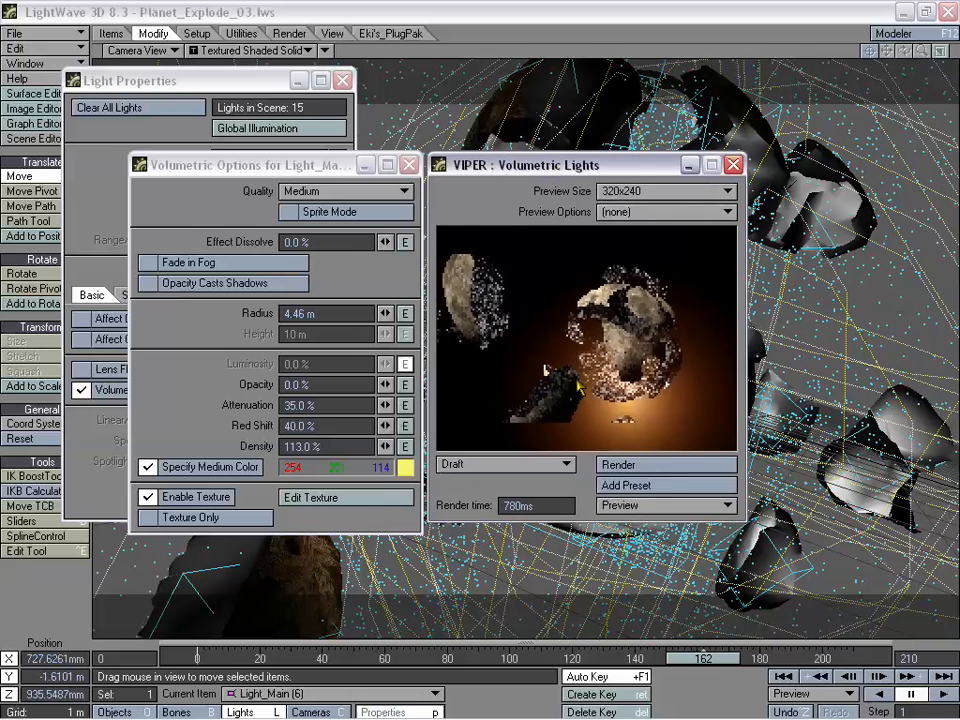
left_click(605, 504)
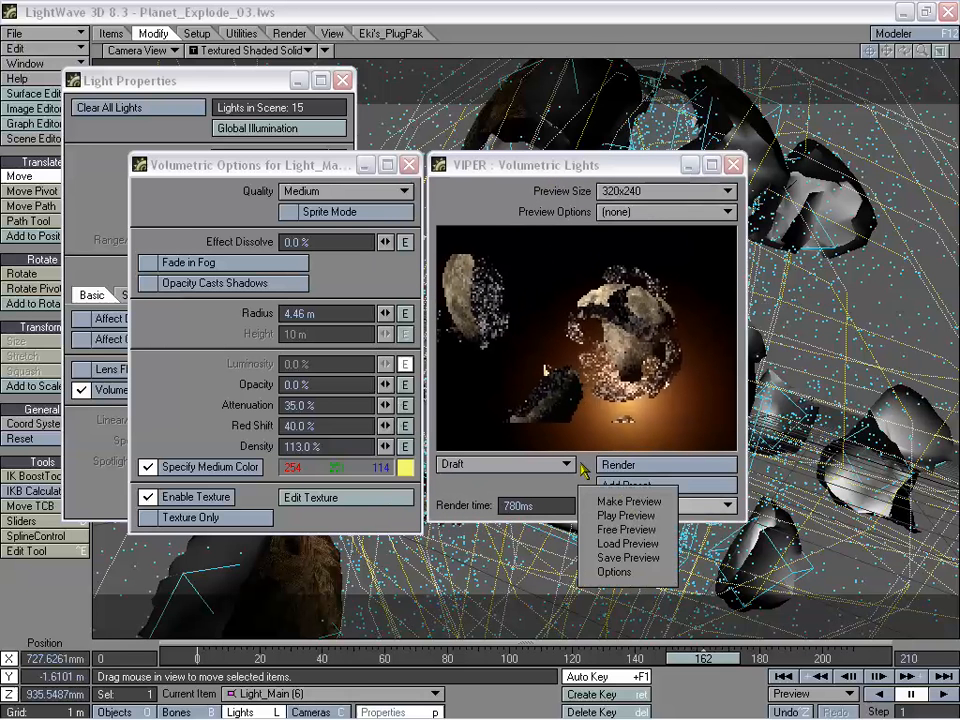
left_click(606, 212)
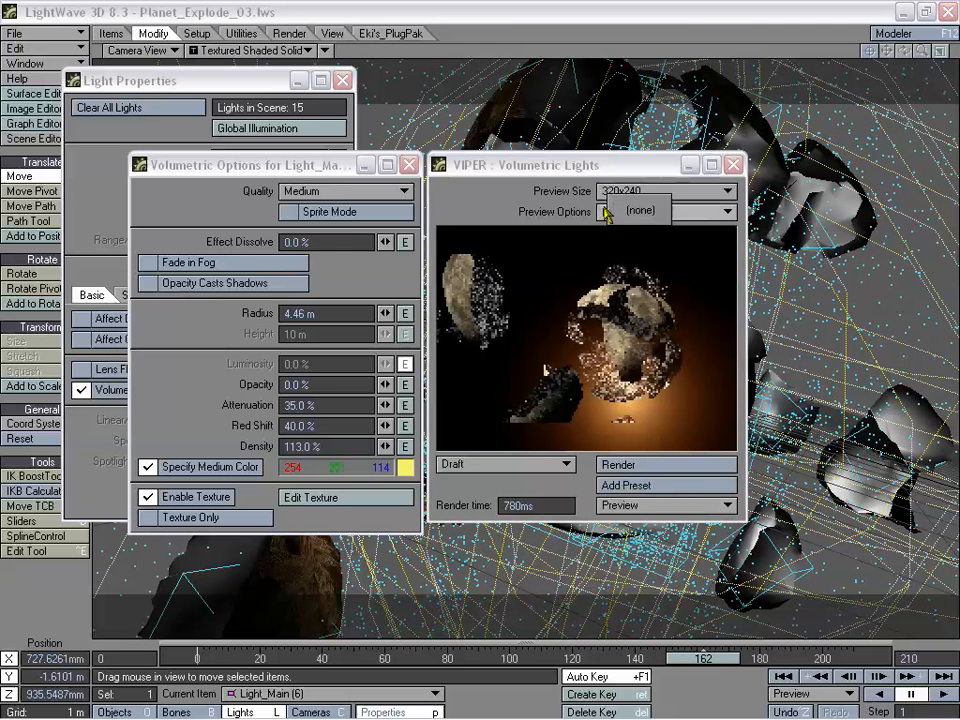
left_click(562, 203)
left_click_drag(580, 167, 544, 133)
left_click(632, 176)
left_click(570, 261)
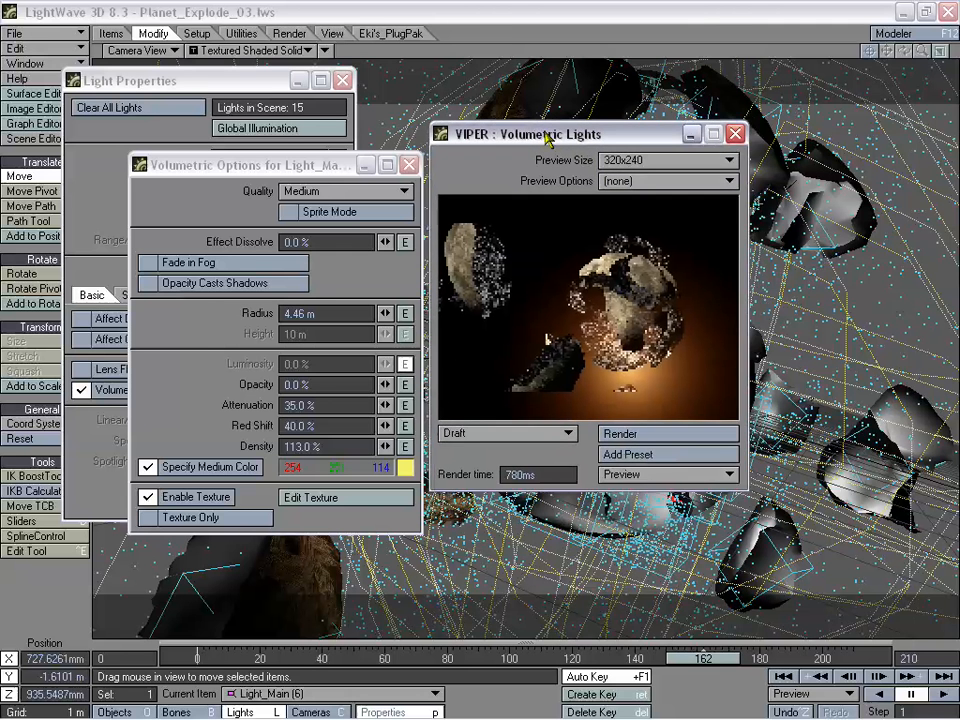
left_click_drag(612, 135, 608, 145)
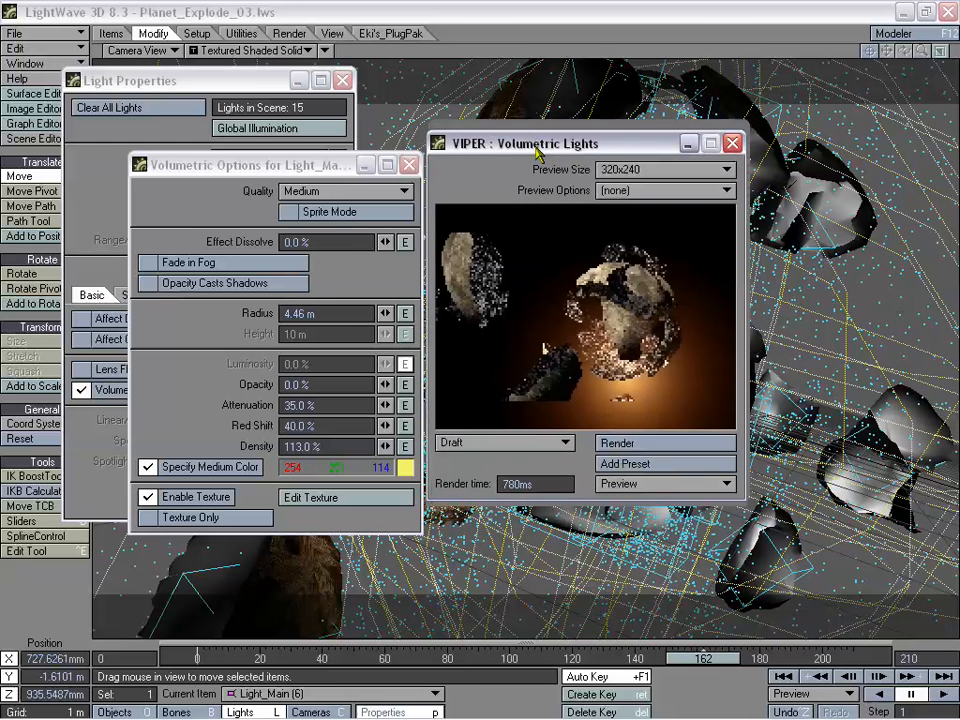
Reduce the VIPER preview size to 160x120 and start making an animated preview of the volumetric lights
left_click(617, 442)
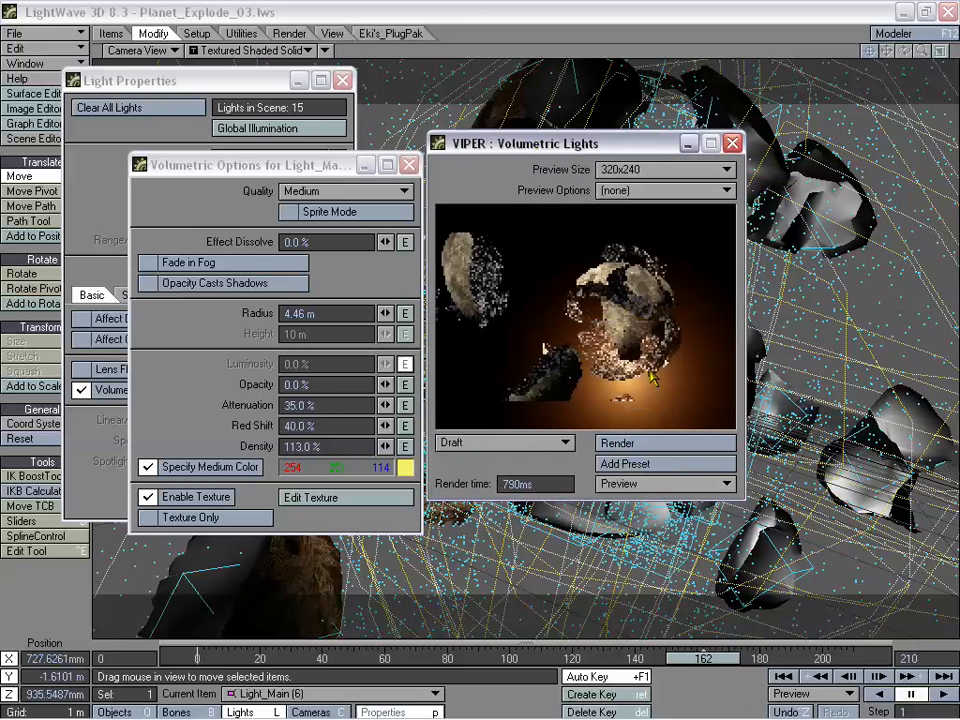
left_click(665, 486)
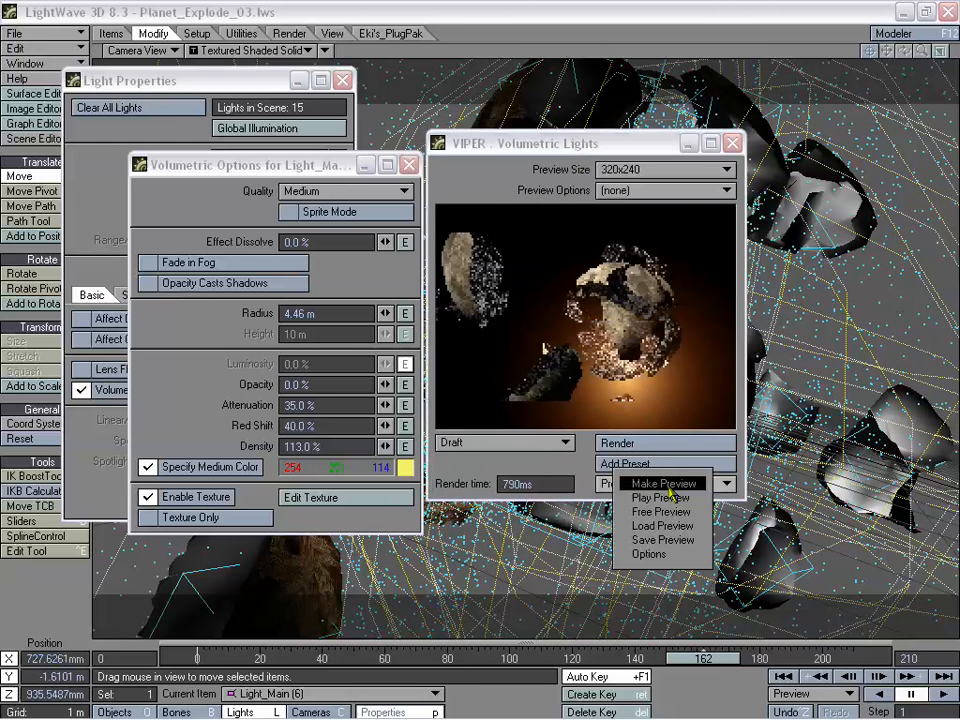
left_click(658, 168)
left_click(643, 165)
left_click(660, 373)
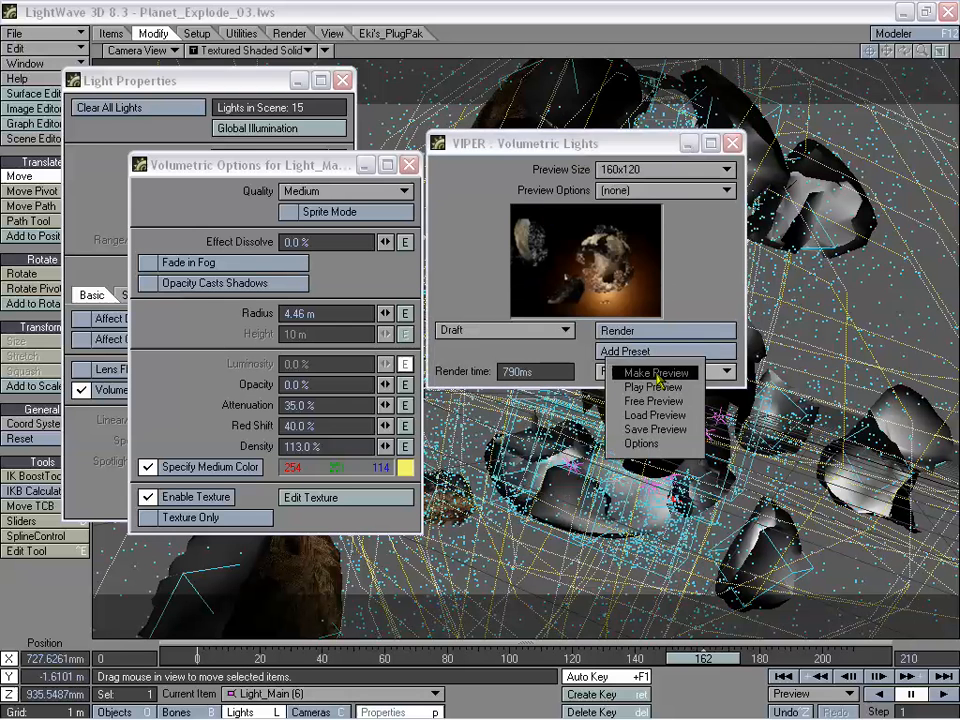
left_click(660, 373)
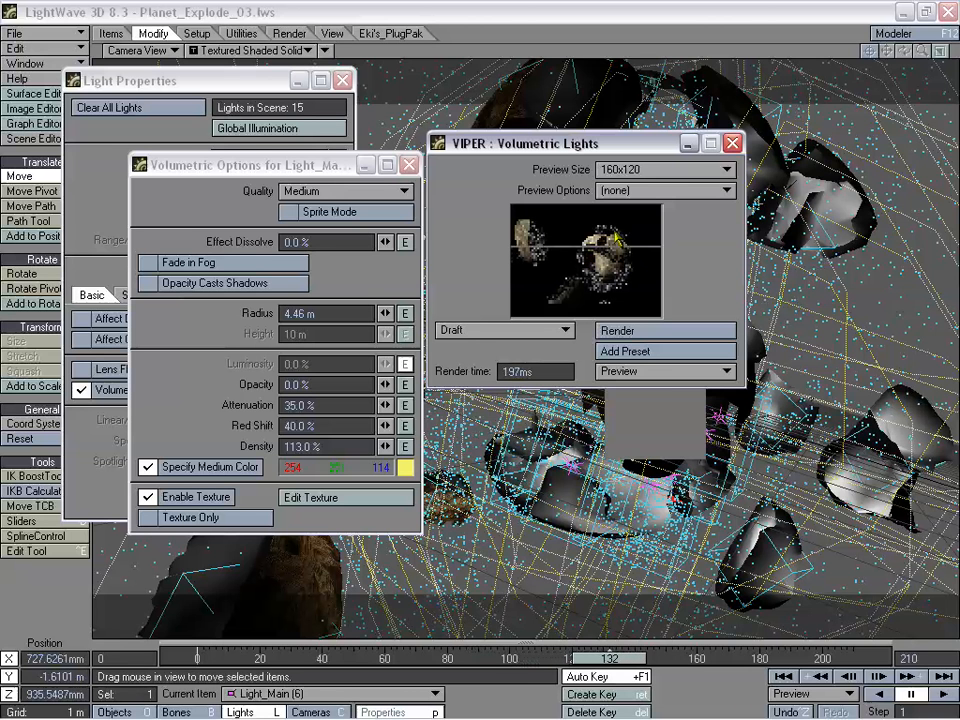
Stop making the VIPER animation preview at frame 184, move its window over the volumetric options, and pause the playback
left_click_drag(576, 148, 674, 202)
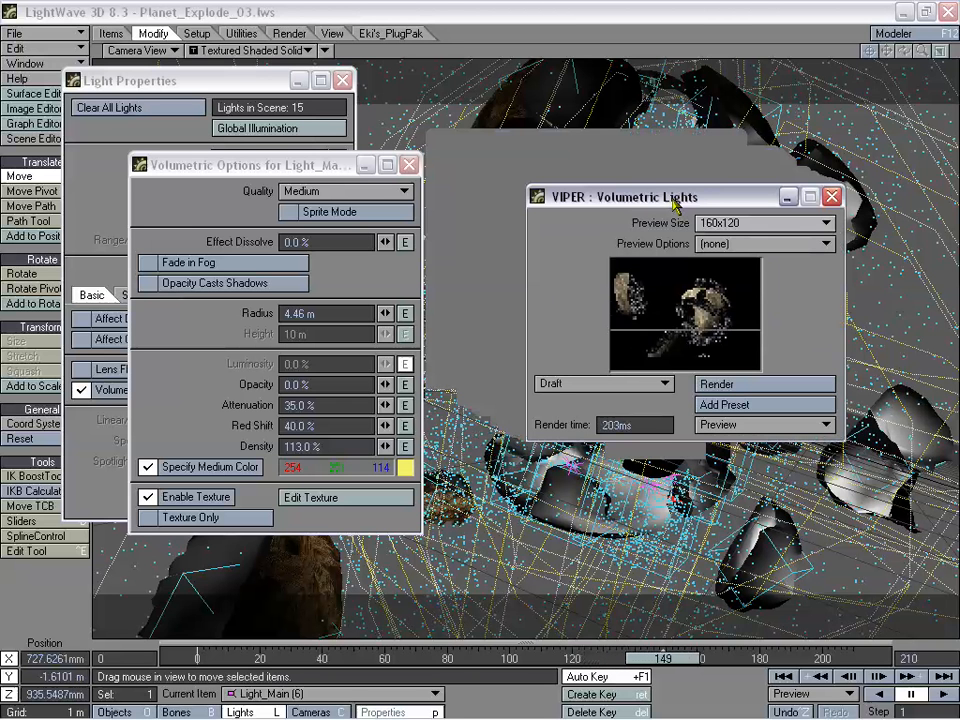
left_click_drag(675, 204, 667, 206)
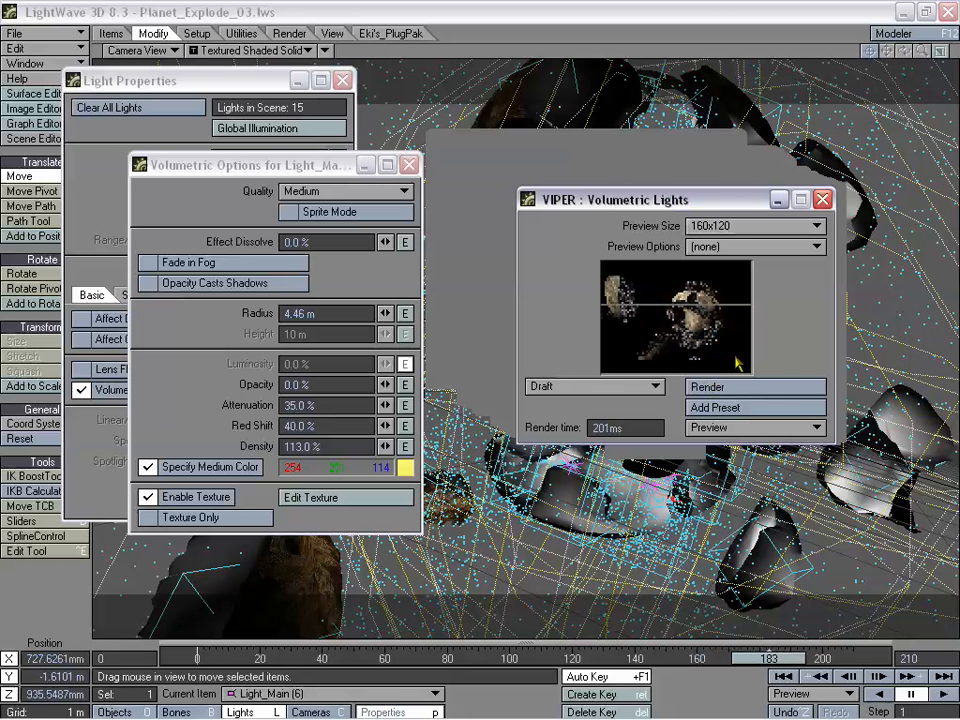
left_click(762, 393)
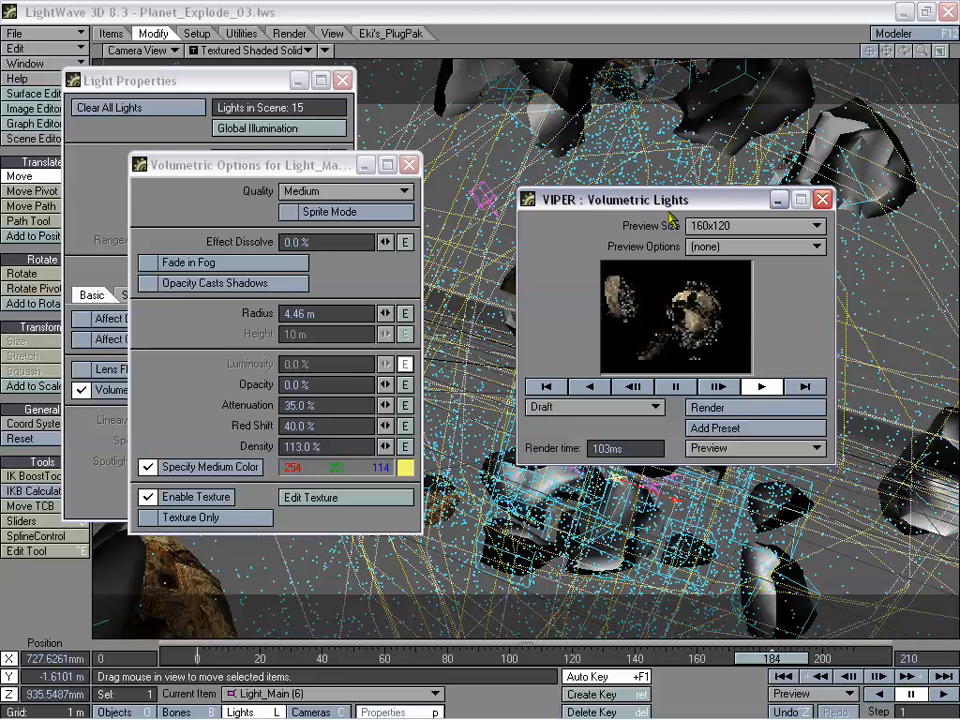
left_click_drag(675, 200, 316, 191)
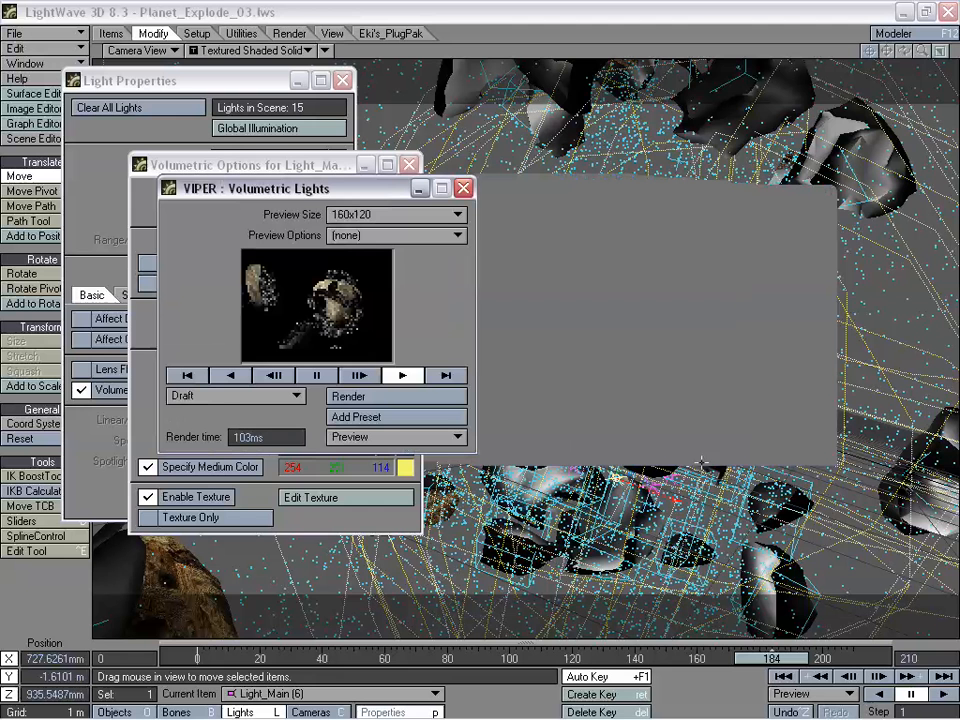
left_click(317, 375)
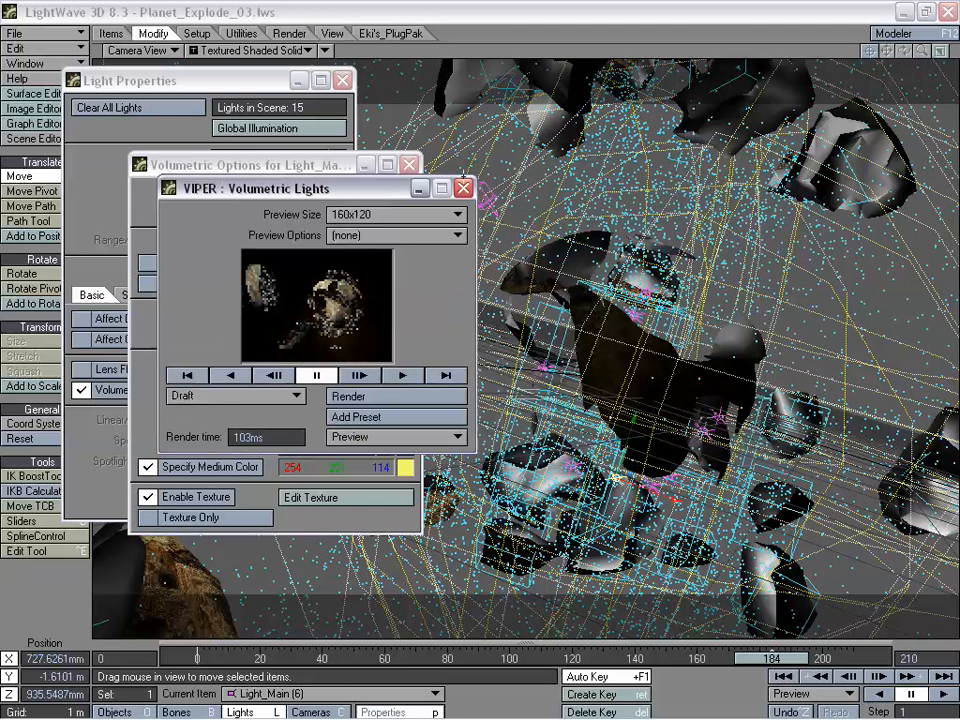
Scrub the timeline to frames 162, 176 and 124 to examine the explosion in the camera view
left_click_drag(778, 660, 710, 660)
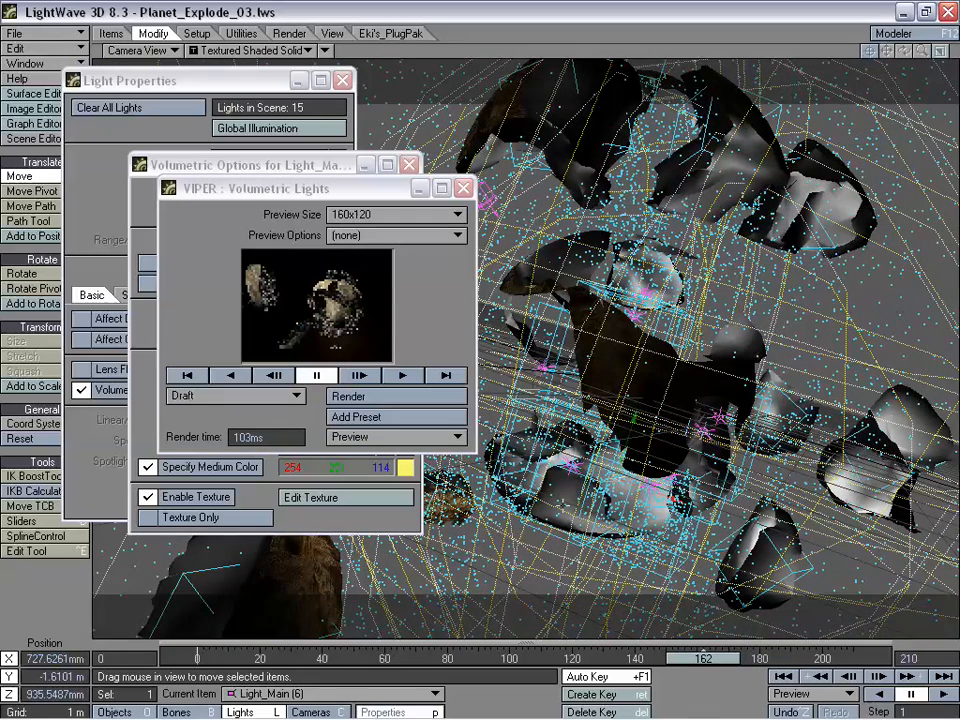
left_click_drag(693, 665, 738, 668)
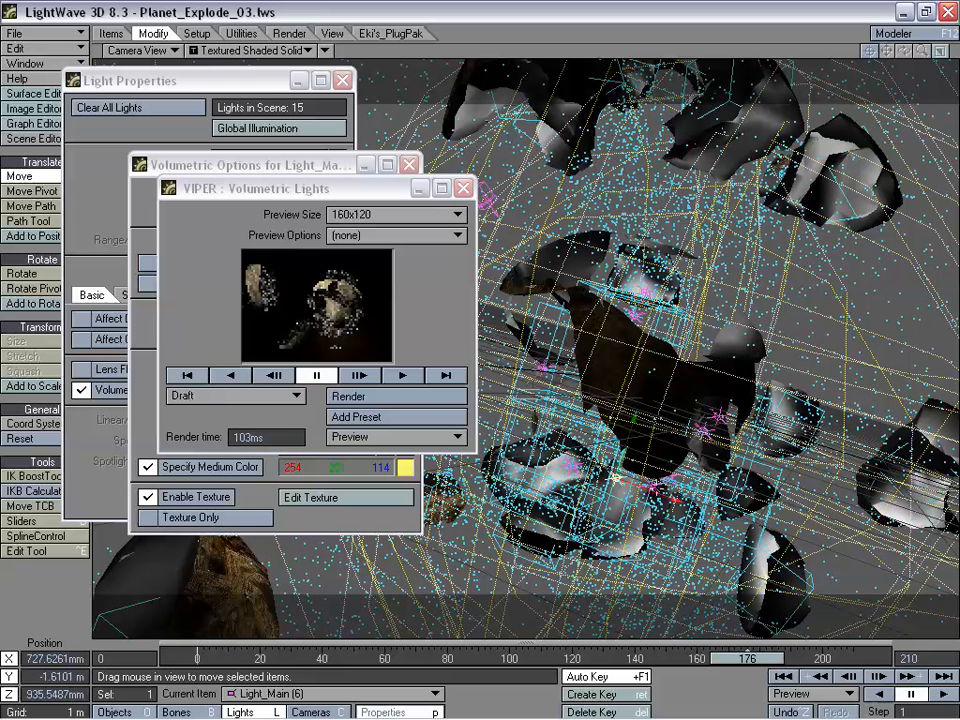
left_click_drag(726, 657, 584, 657)
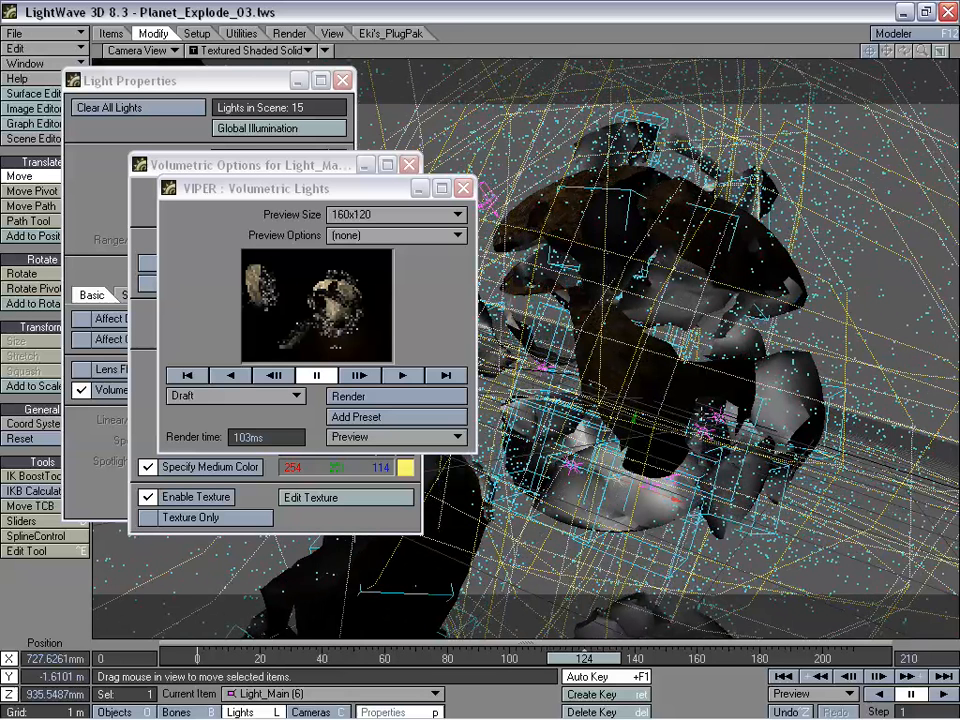
Close the VIPER preview, the volumetric options and the light properties
left_click(463, 188)
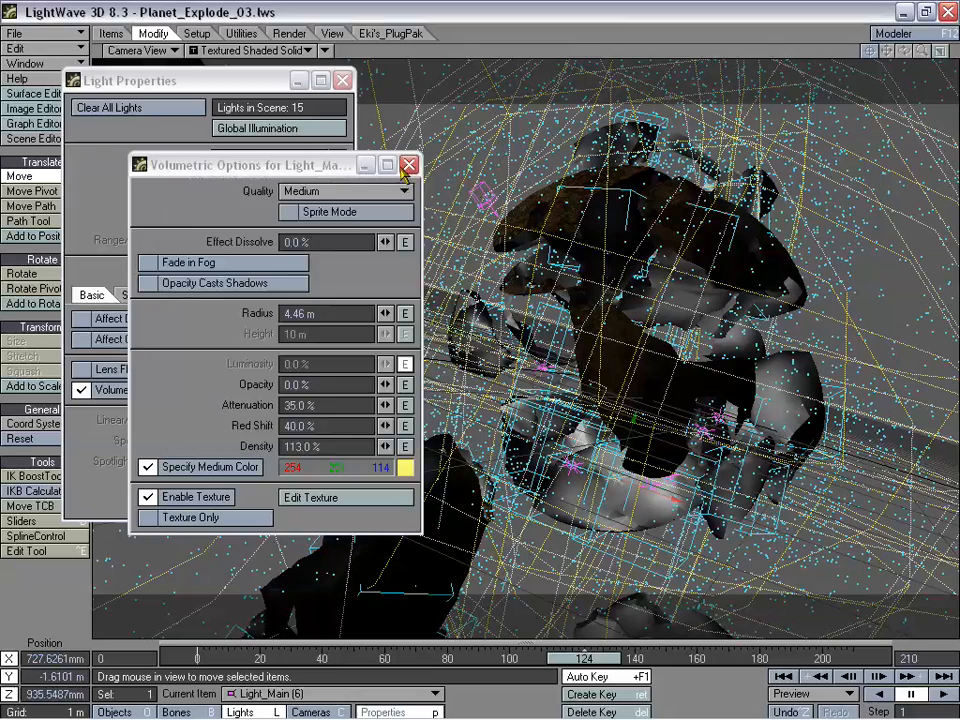
left_click(409, 164)
left_click(343, 80)
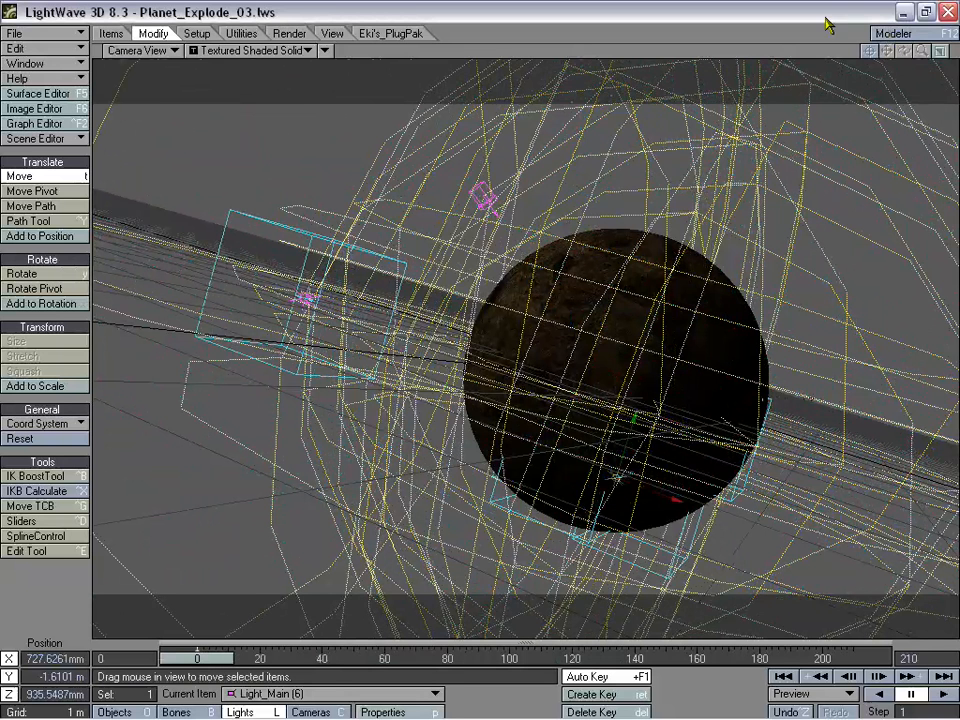
Switch to LightWave Modeler and start a new empty object
left_click(896, 35)
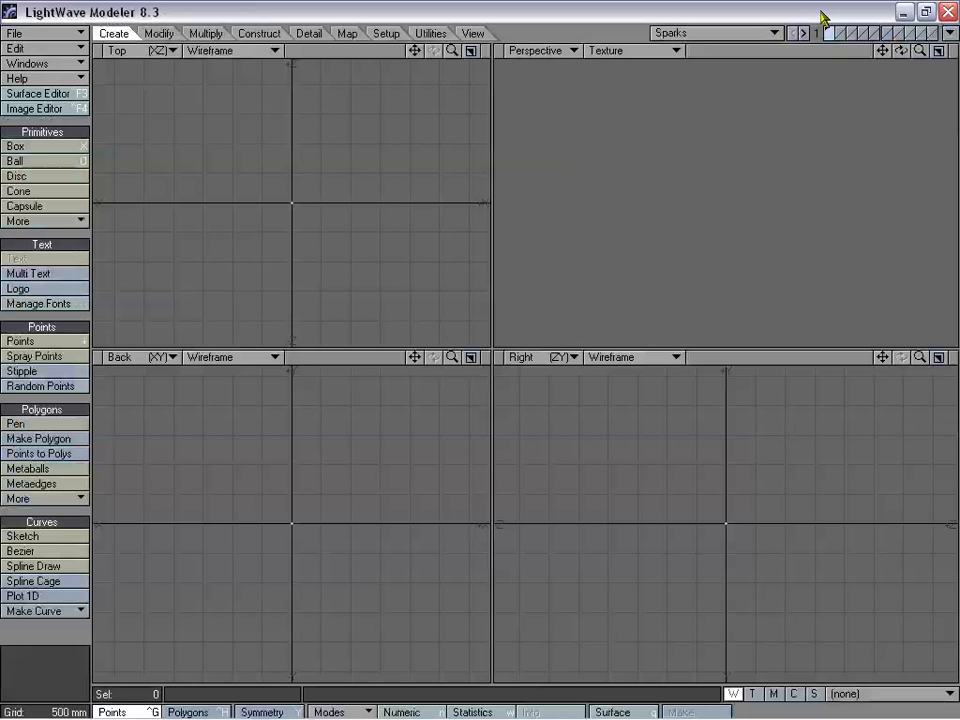
left_click(35, 33)
left_click(38, 31)
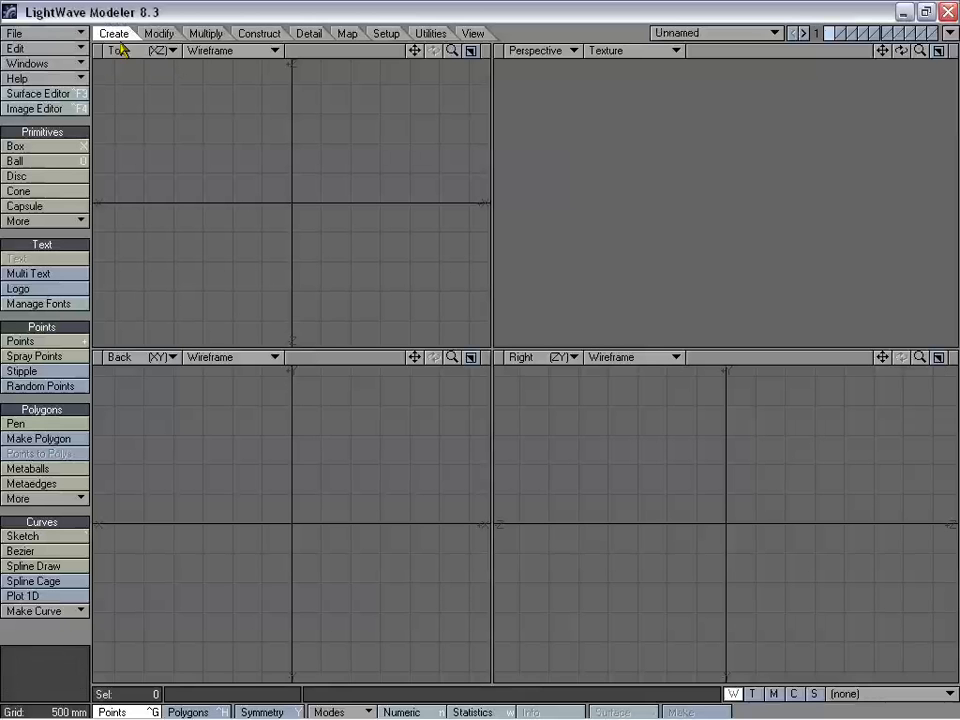
Open the Star Sphere generator and move its dialog clear of the viewport center
left_click(45, 221)
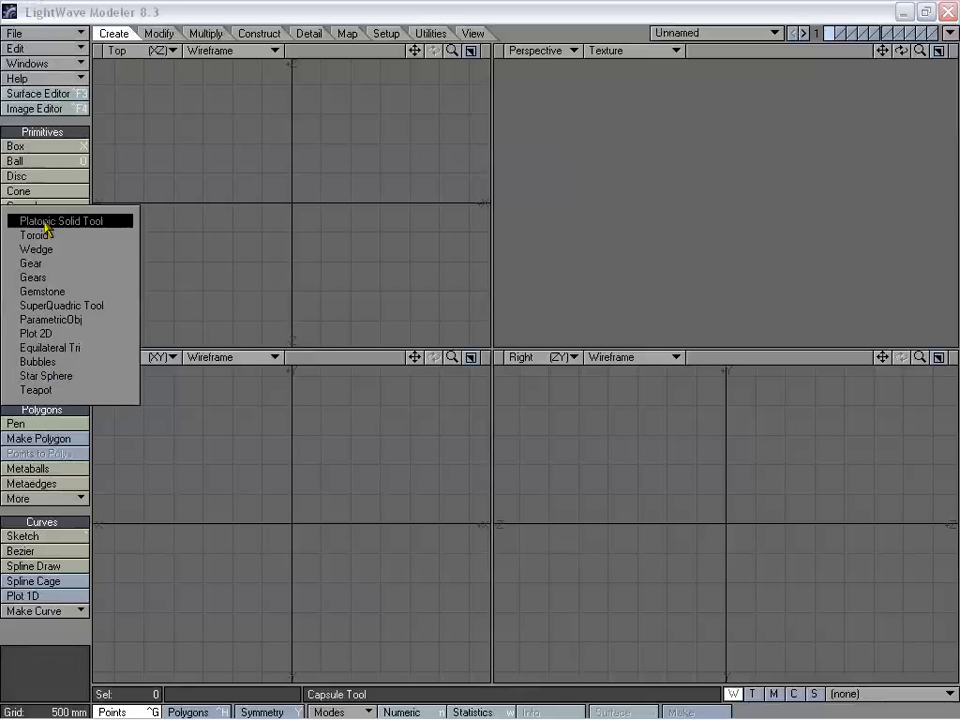
left_click(72, 377)
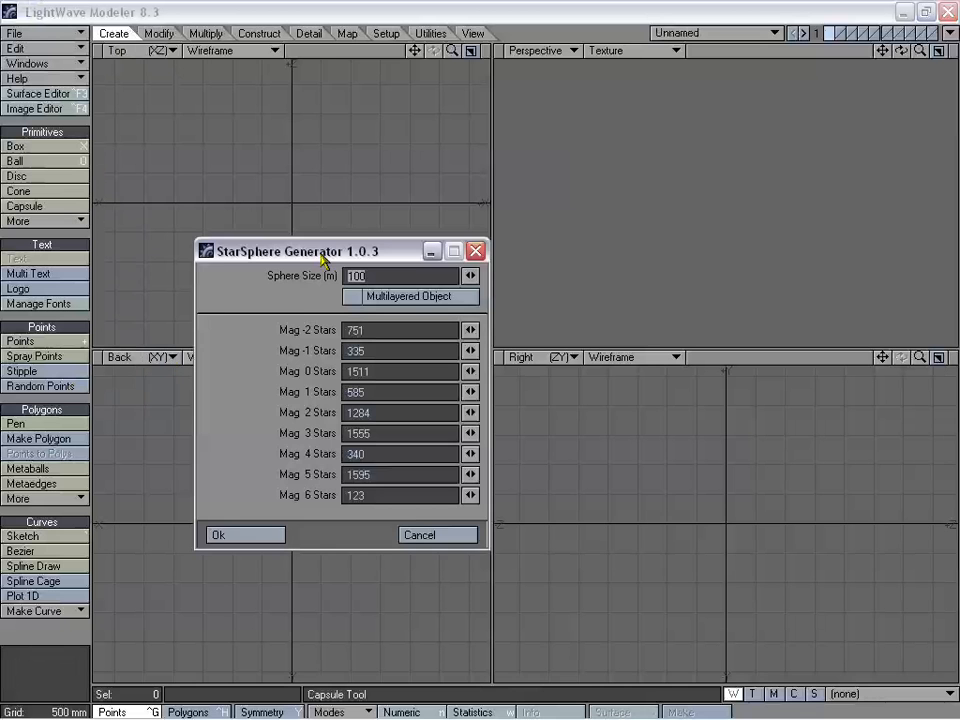
left_click_drag(326, 255, 293, 263)
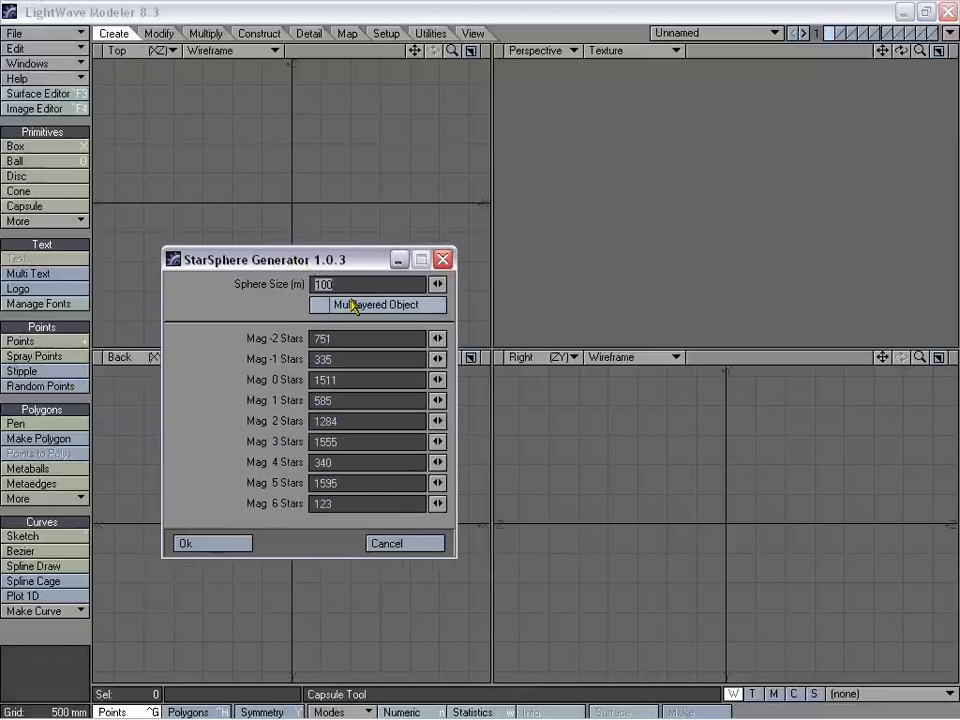
left_click_drag(336, 259, 373, 180)
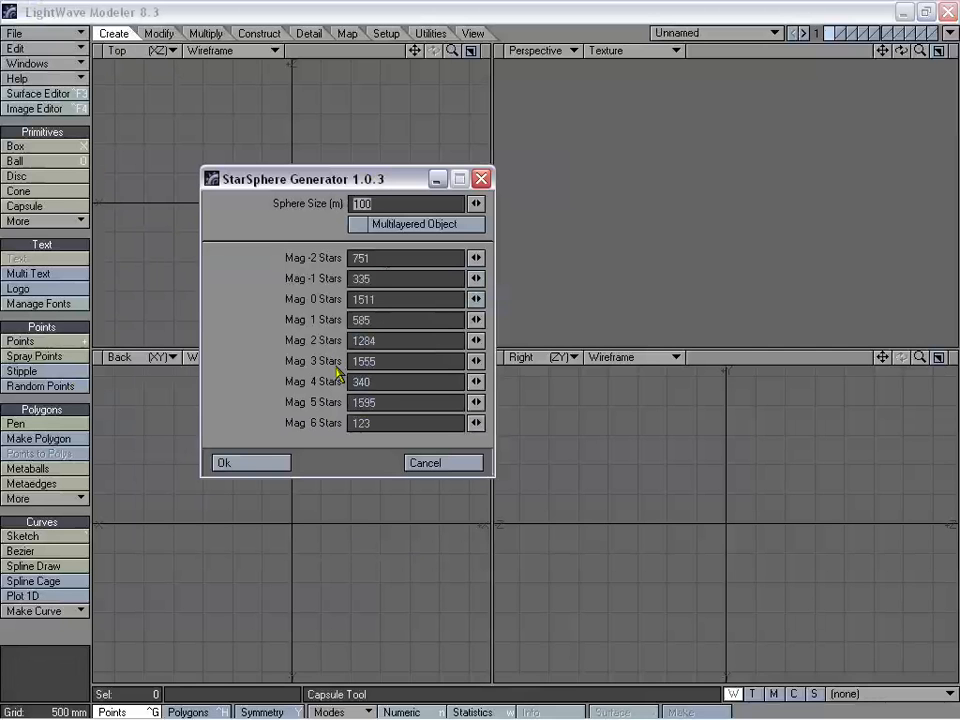
left_click_drag(329, 186, 316, 147)
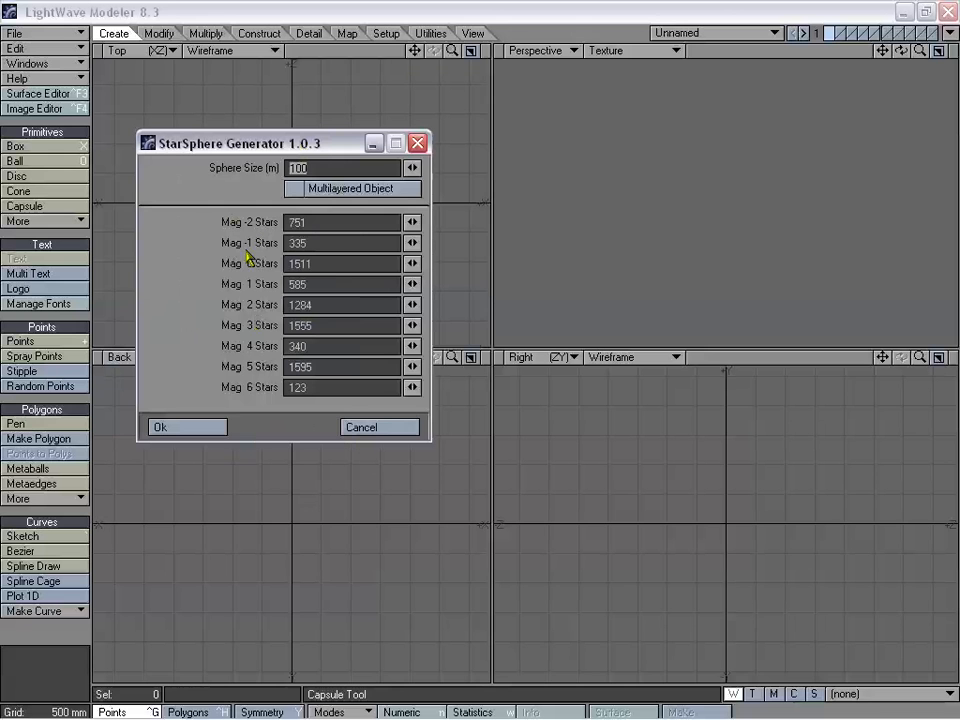
Try the Multilayered Object option for the star sphere and switch it back off
left_click(331, 192)
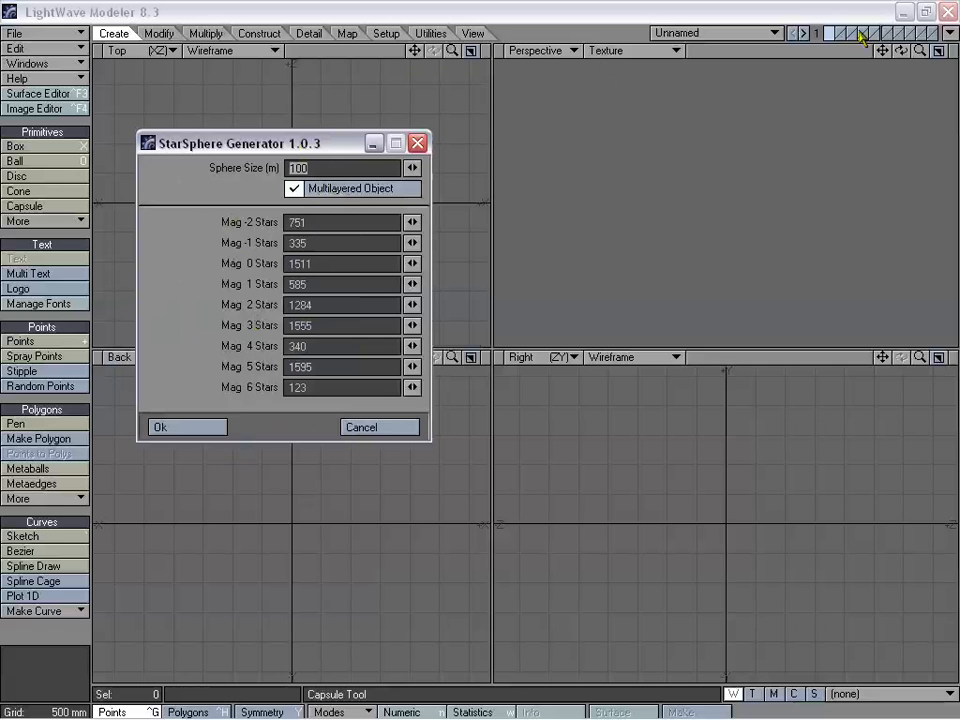
left_click(336, 190)
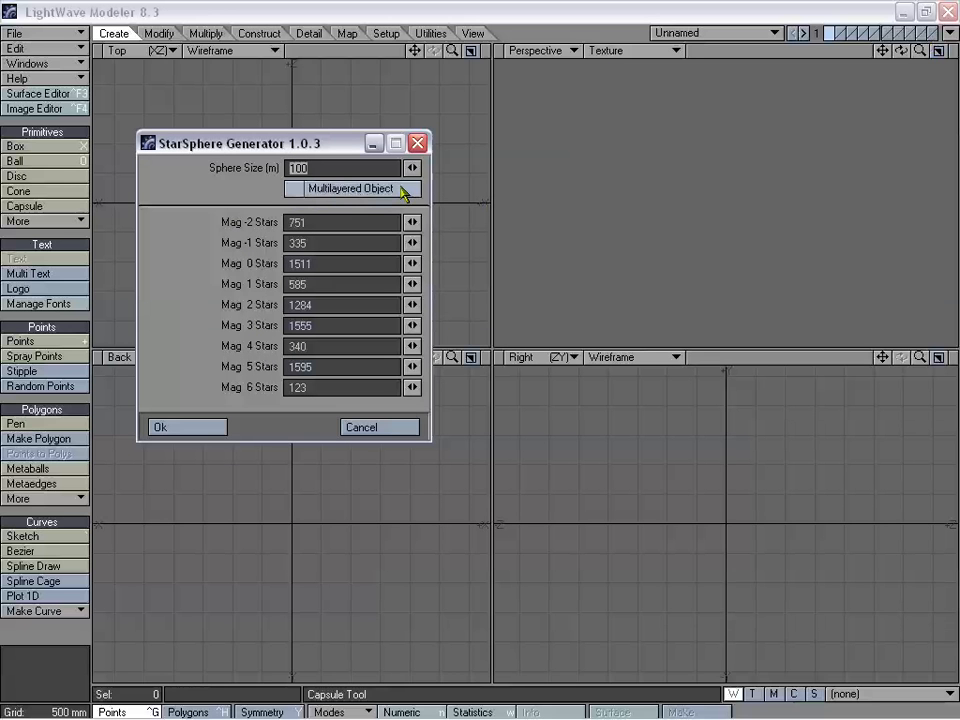
left_click_drag(320, 140, 343, 128)
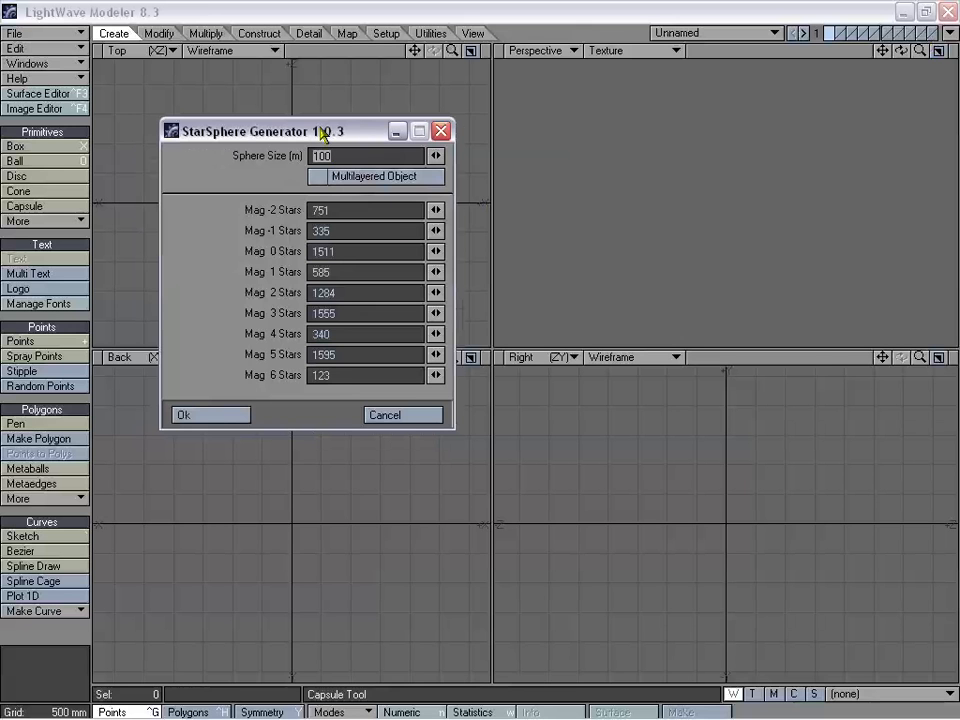
left_click_drag(322, 134, 344, 146)
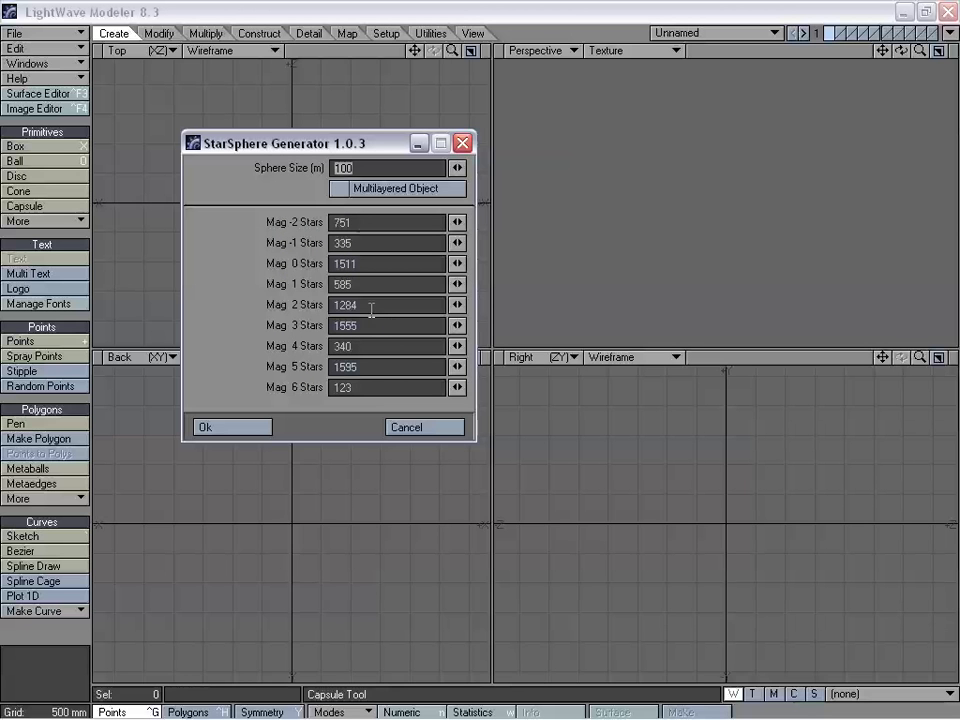
Set the star counts to 815 for Mag -2, 371 for -1, 1526 for 0, 1533 for 3, 1577 for 5 and 181 for 6
left_click(457, 387)
left_click_drag(457, 367, 463, 325)
left_click_drag(457, 264, 456, 222)
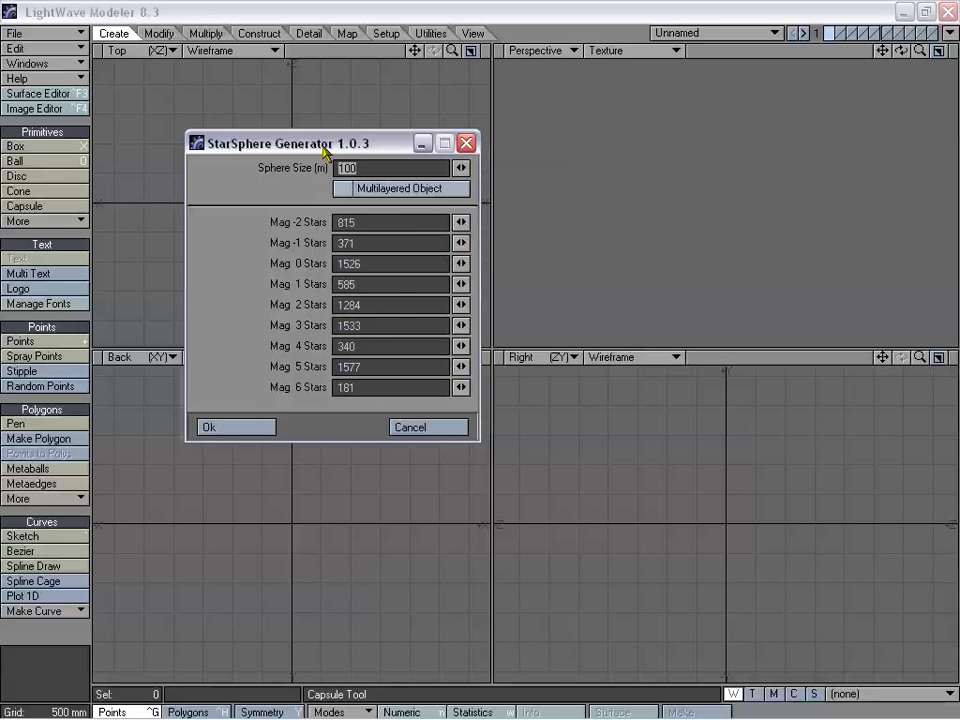
Generate the star sphere with a size of 100 m and fit it in all viewports, enlarging the perspective view
left_click_drag(323, 147, 443, 121)
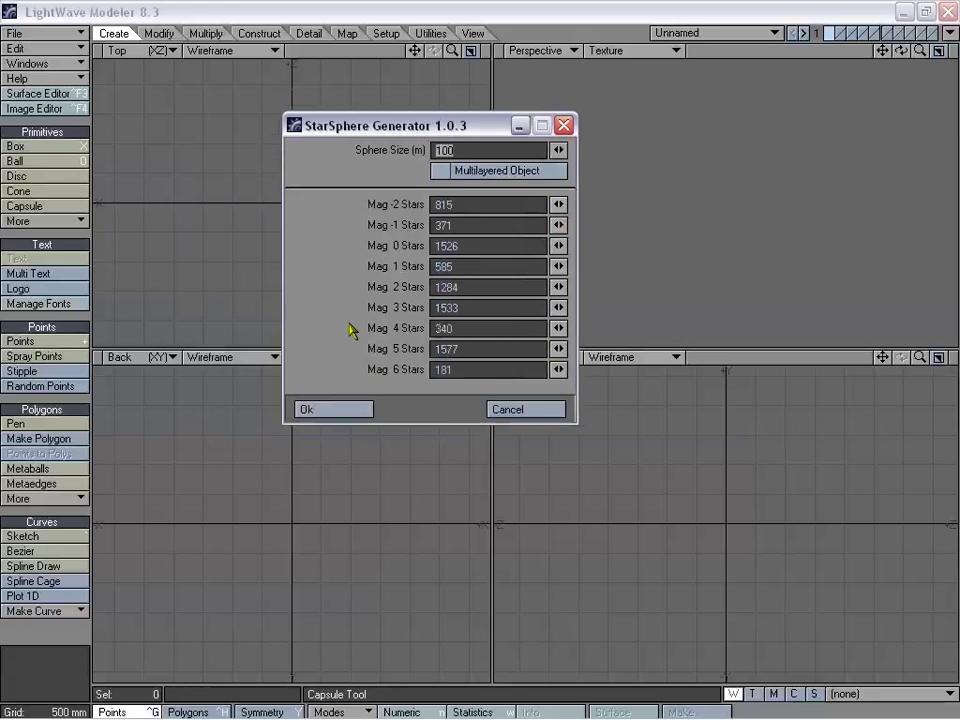
left_click(358, 407)
left_click_drag(321, 355, 345, 253)
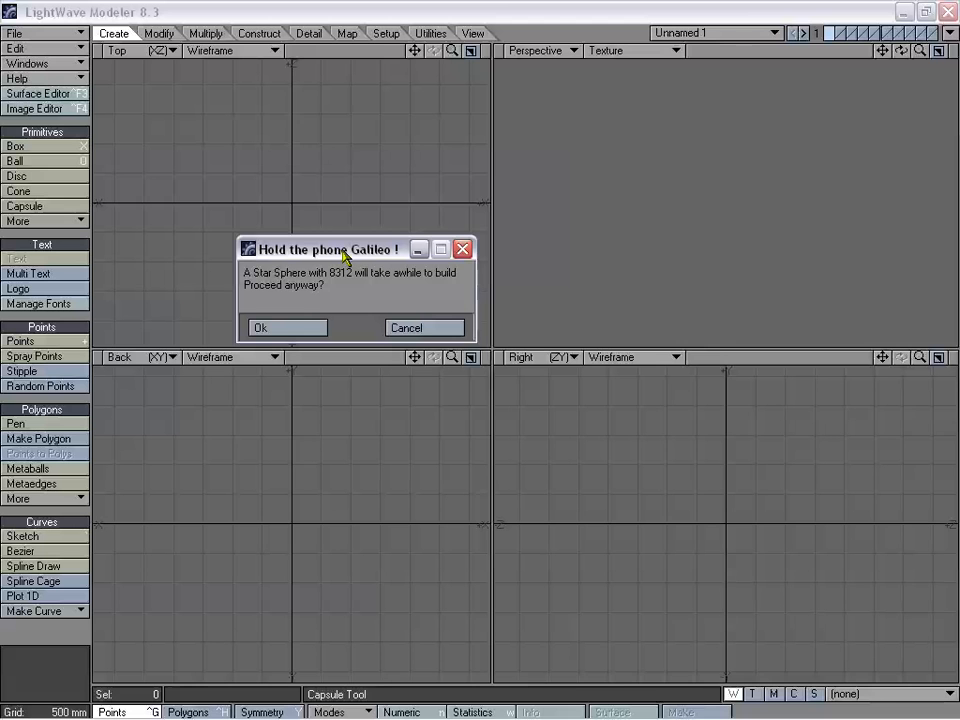
left_click(314, 328)
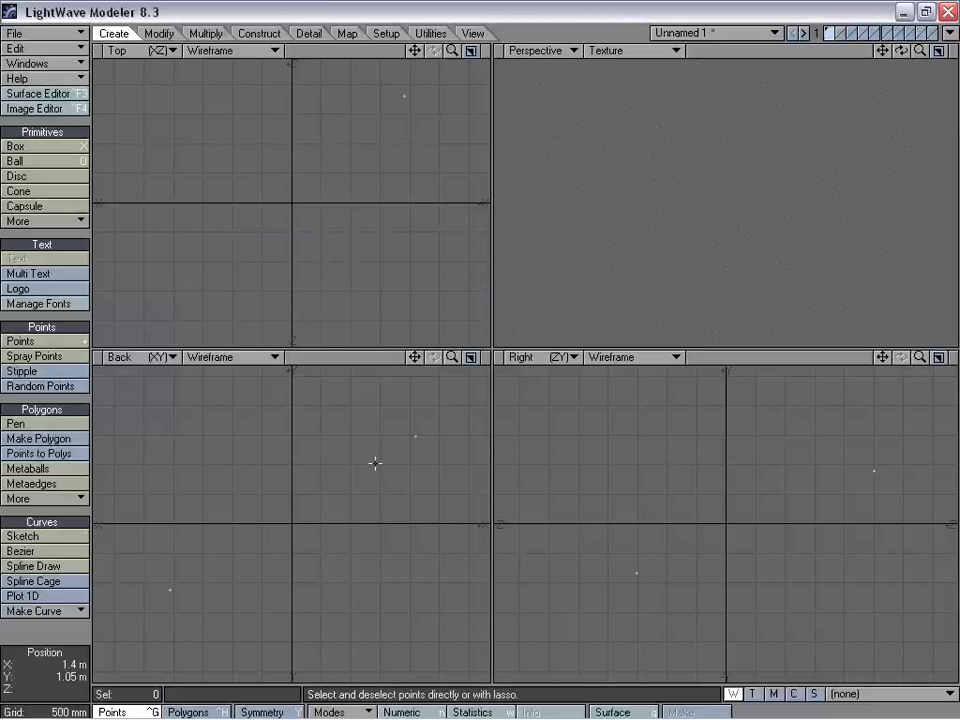
key("a")
left_click_drag(718, 148, 744, 178, "alt")
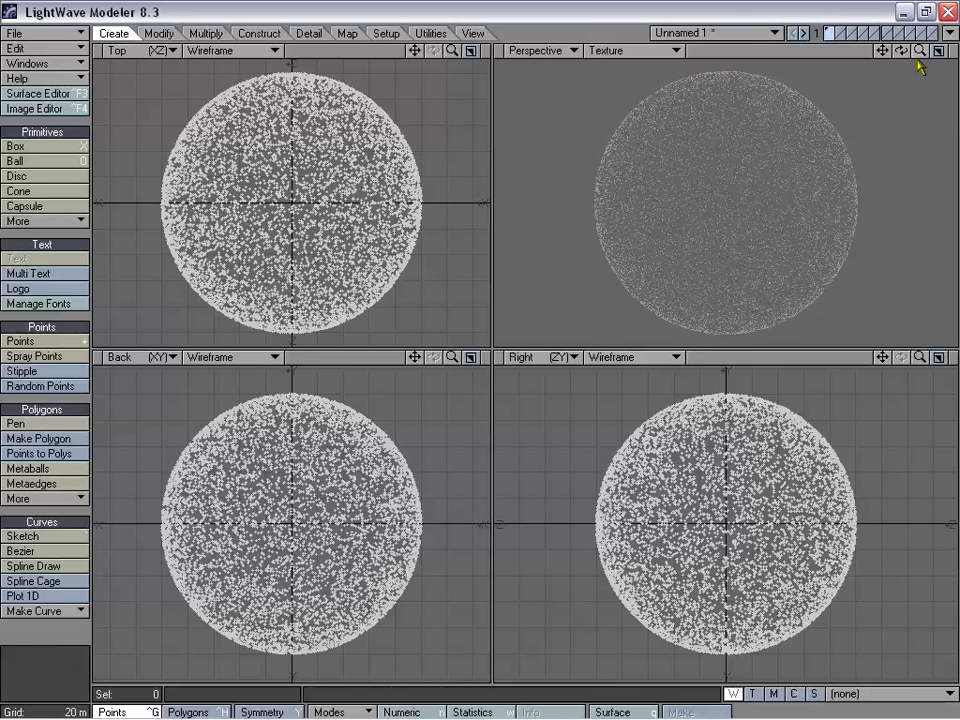
mouse_move(921, 54)
left_mouse_down()
mouse_move(948, 54)
mouse_move(928, 54)
left_mouse_up()
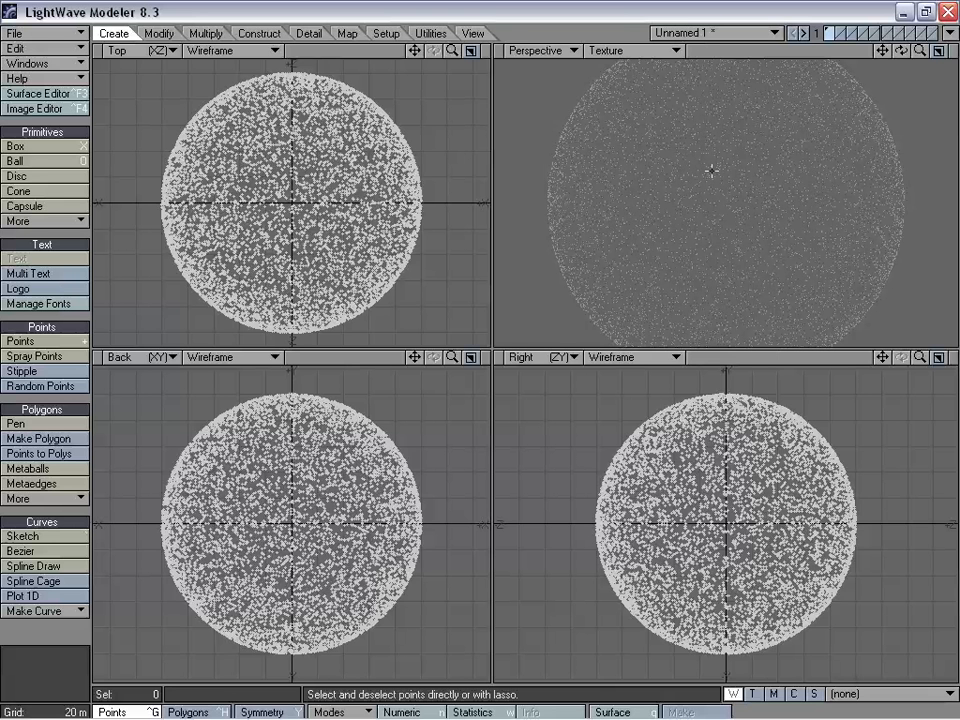
Save the object as starsphere in the Objects folder and send it to the planet explosion scene in Layout
key("s")
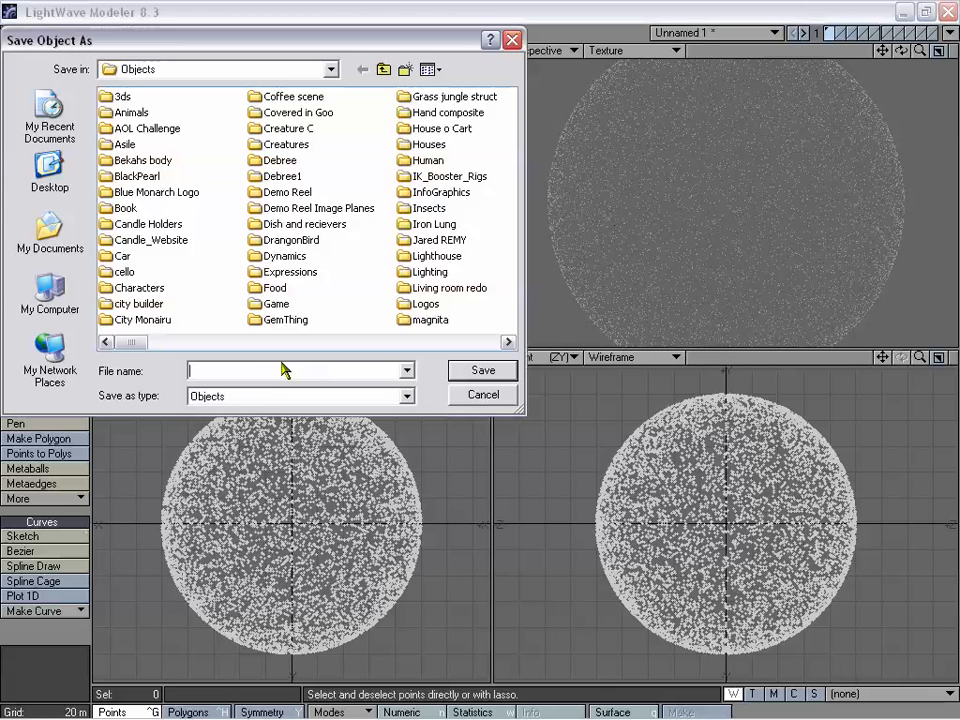
type("starsphere")
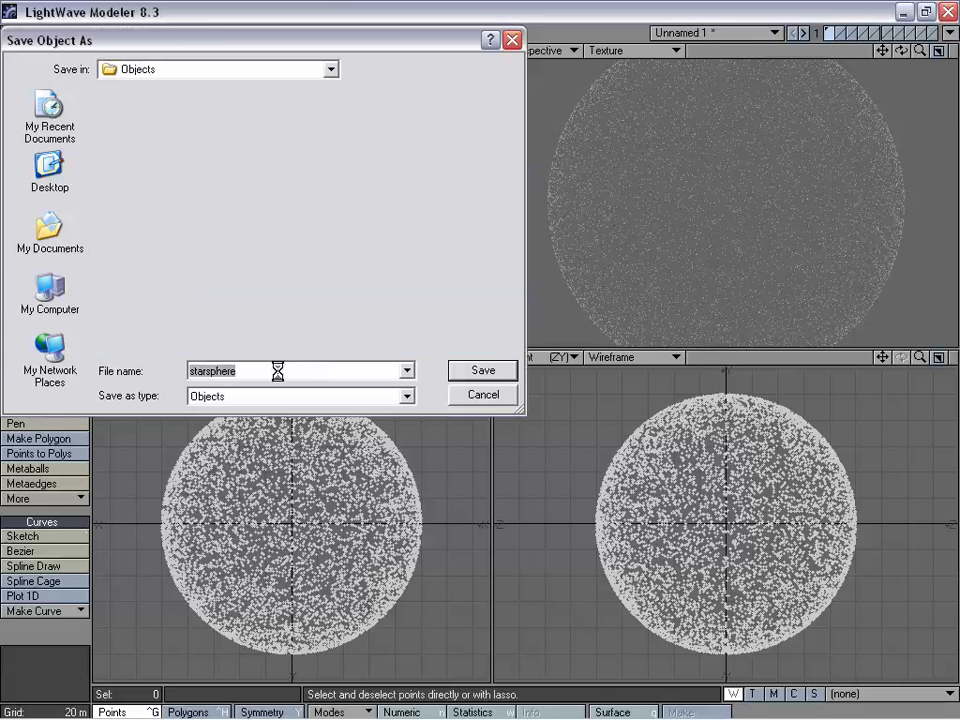
key("Return")
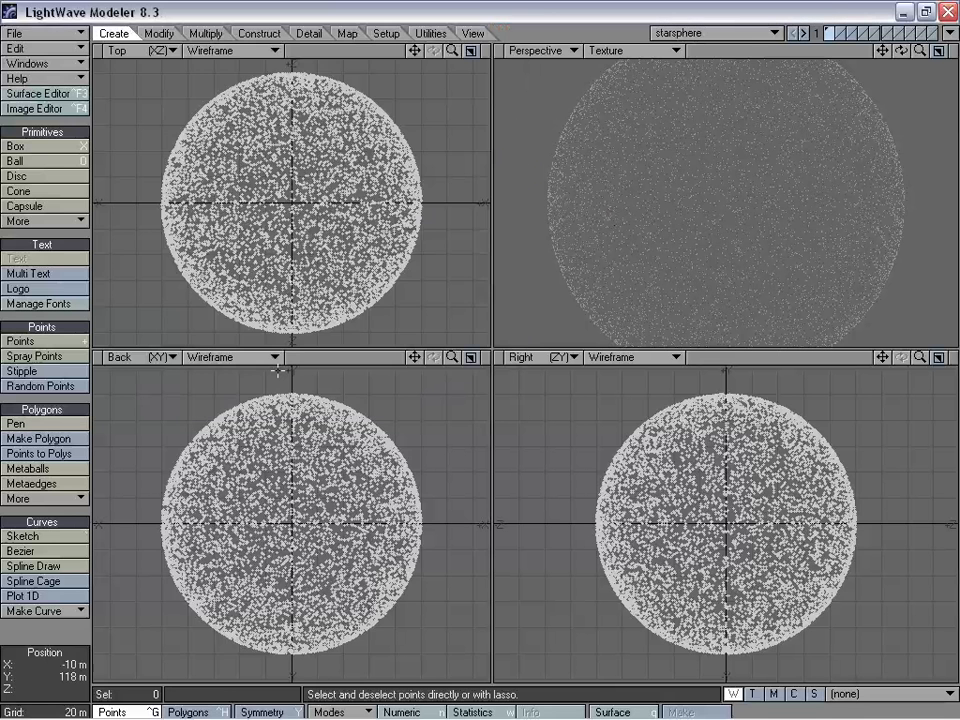
left_click(949, 32)
left_click(922, 60)
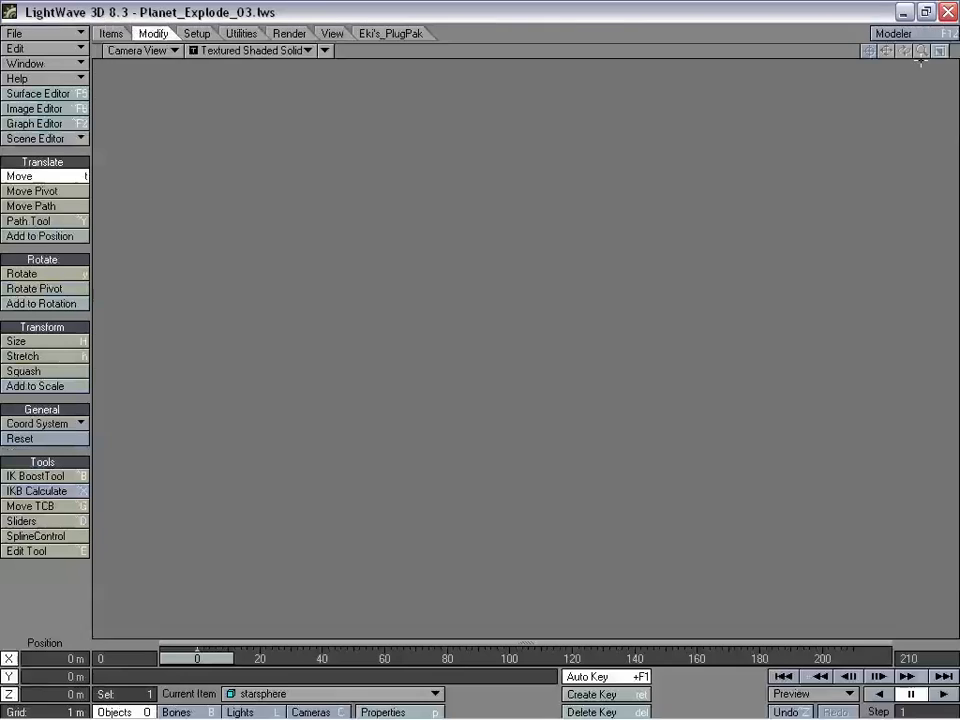
Compare how the star sphere surrounds the planet in the Perspective and Camera views
left_click(143, 50)
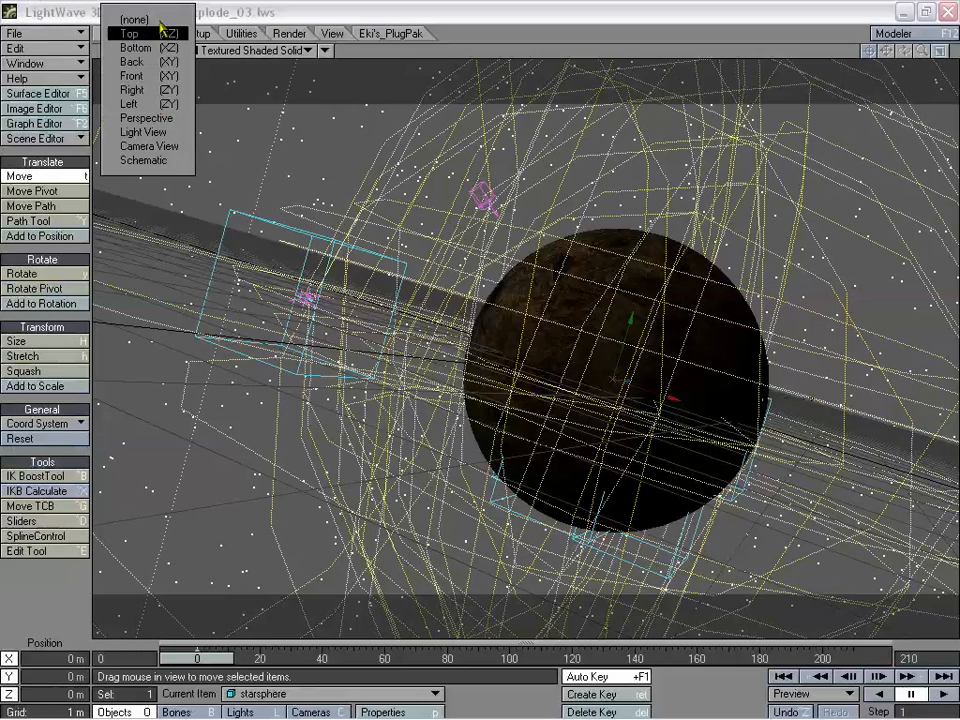
left_click(150, 118)
mouse_move(922, 51)
left_mouse_down()
mouse_move(727, 51)
mouse_move(938, 51)
mouse_move(850, 51)
mouse_move(930, 51)
left_mouse_up()
left_click(141, 51)
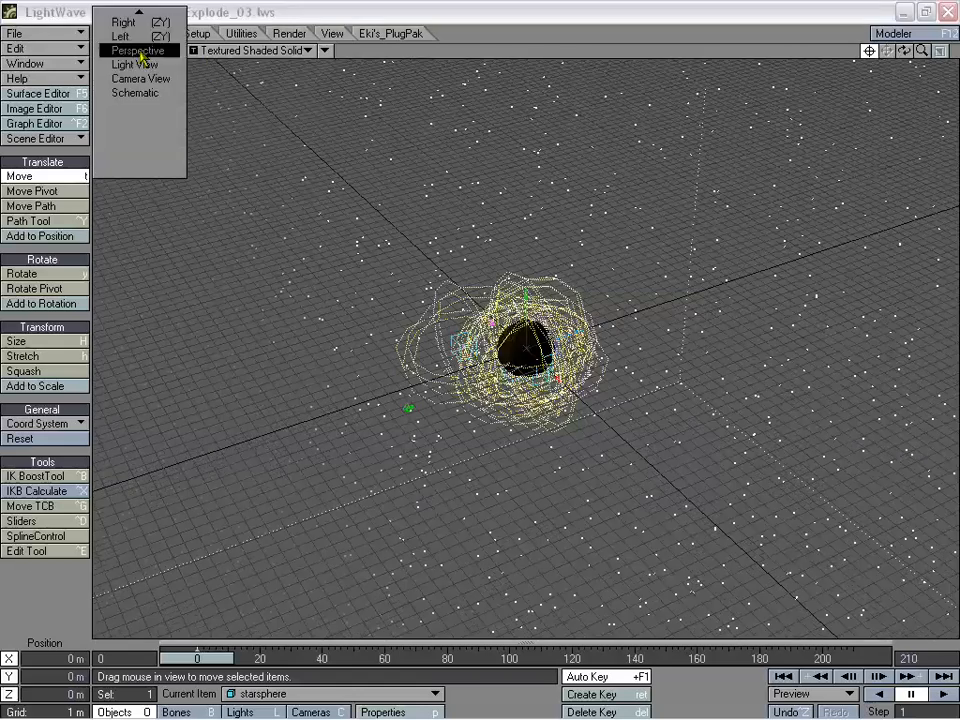
left_click(146, 79)
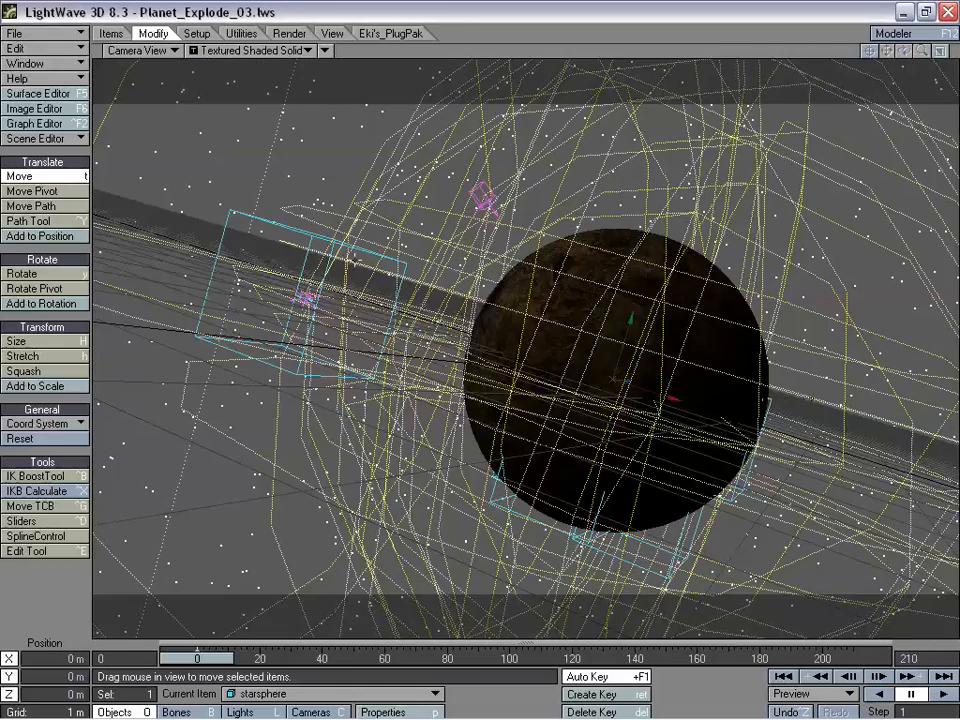
left_click(143, 50)
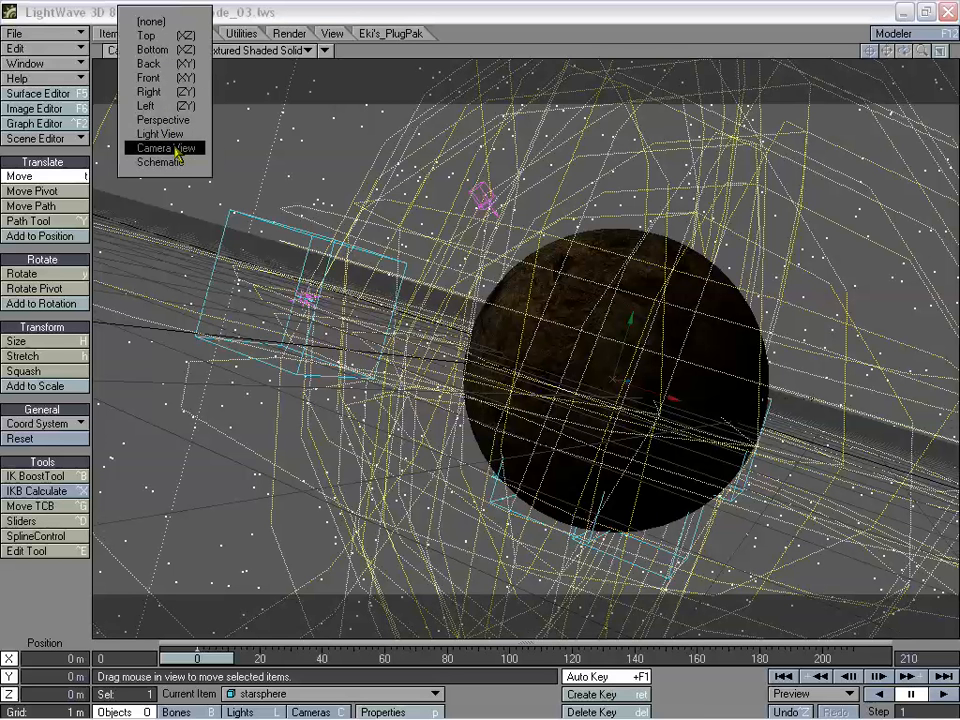
left_click(166, 147)
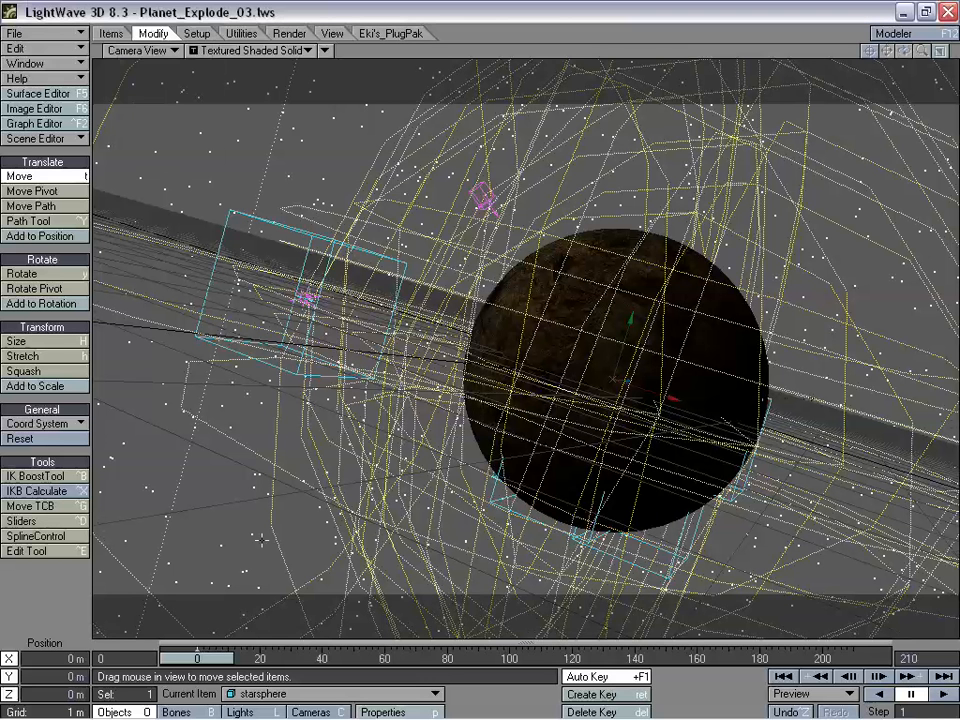
left_click(143, 50)
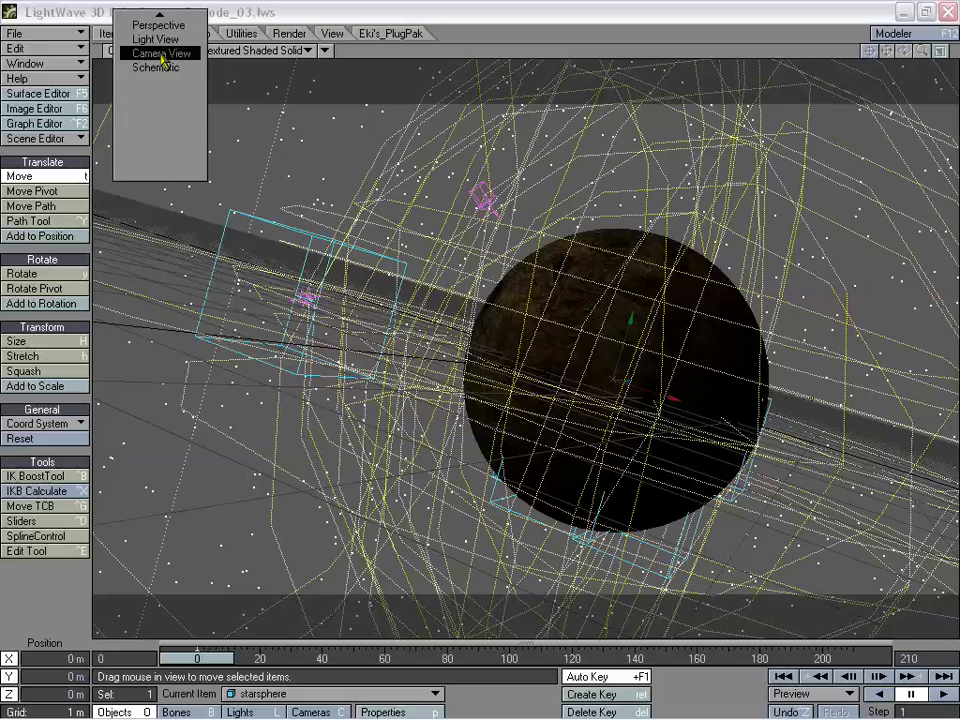
Shrink the starsphere uniformly to a scale of about 0.28 and check it through the camera
left_click(154, 126)
left_click_drag(921, 50, 464, 405)
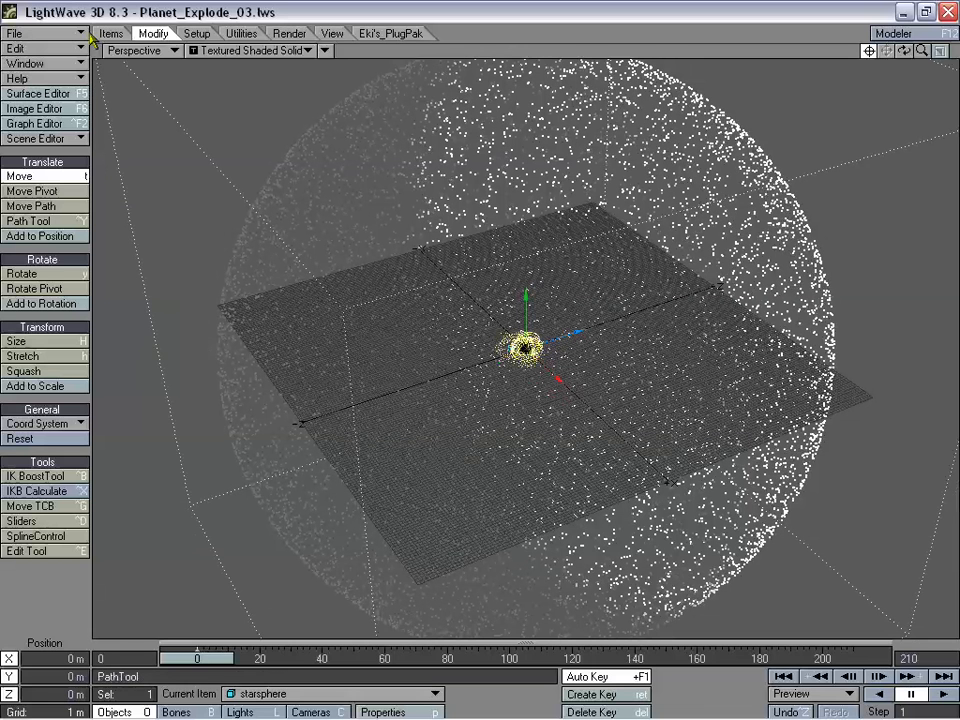
left_click(20, 341)
left_click_drag(250, 254, 182, 254)
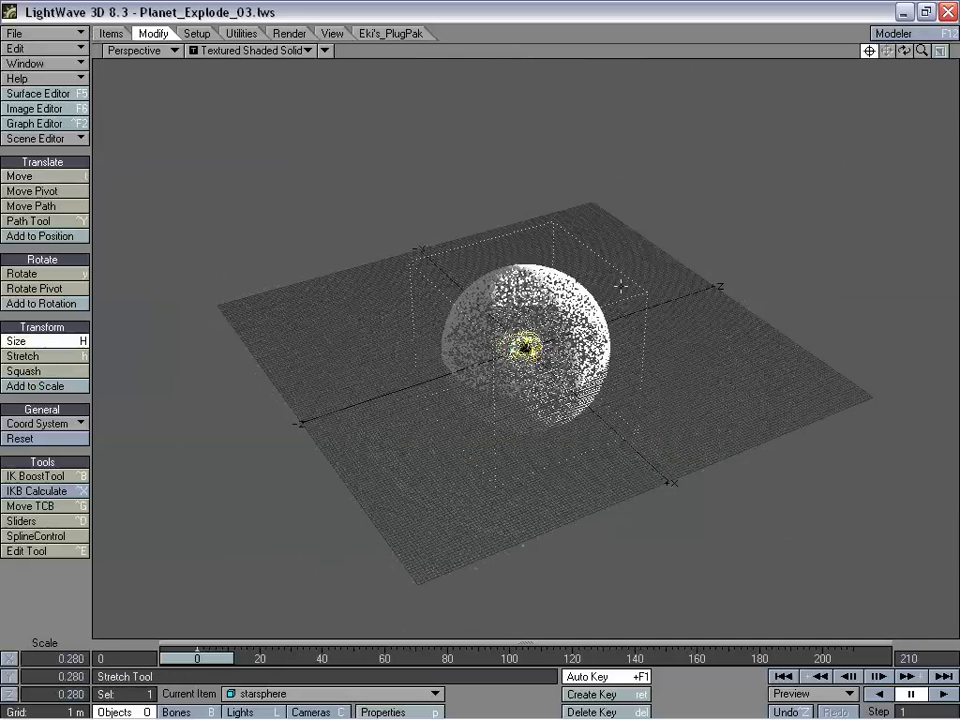
left_click(135, 50)
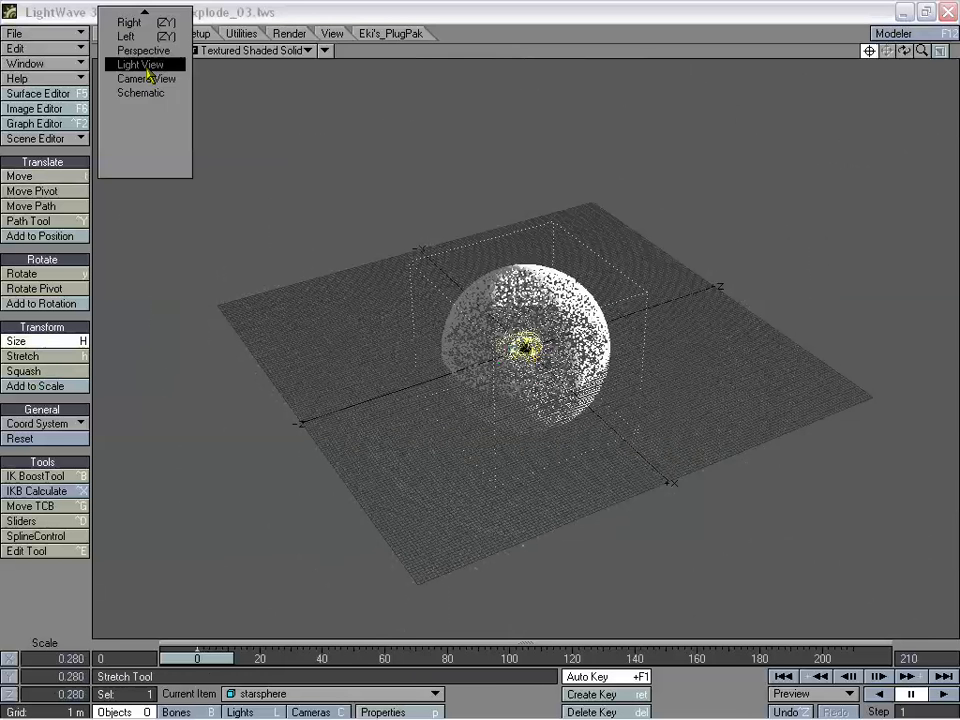
left_click(128, 79)
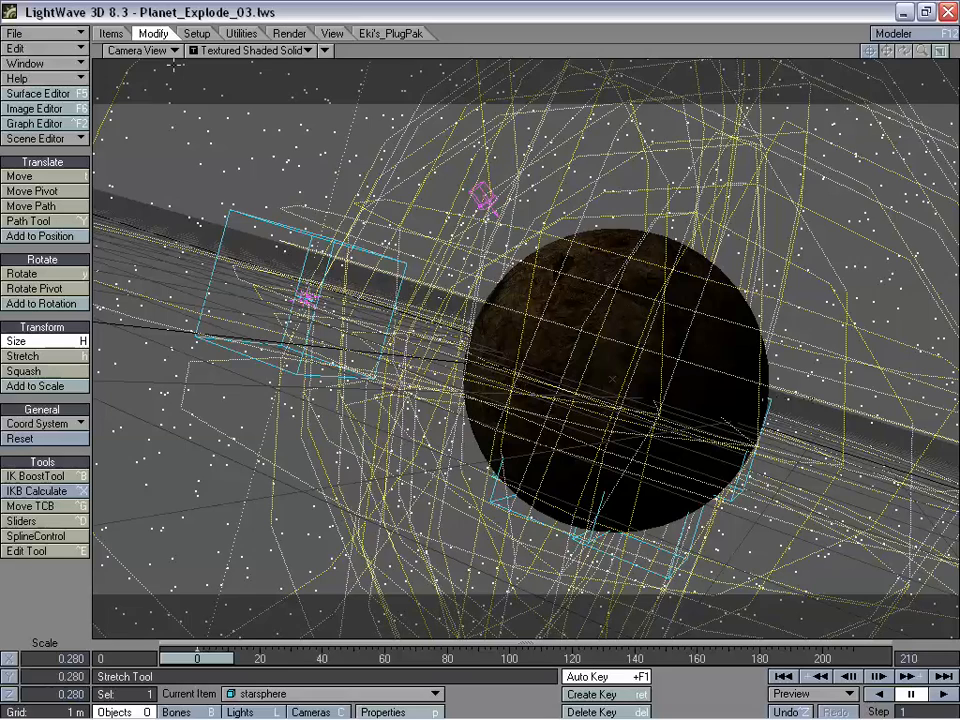
Refine the starsphere's uniform scale to about 0.316, judging it in both the Perspective and Camera views
mouse_move(525, 350)
left_mouse_down()
mouse_move(395, 350)
mouse_move(468, 350)
left_mouse_up()
left_click(140, 50)
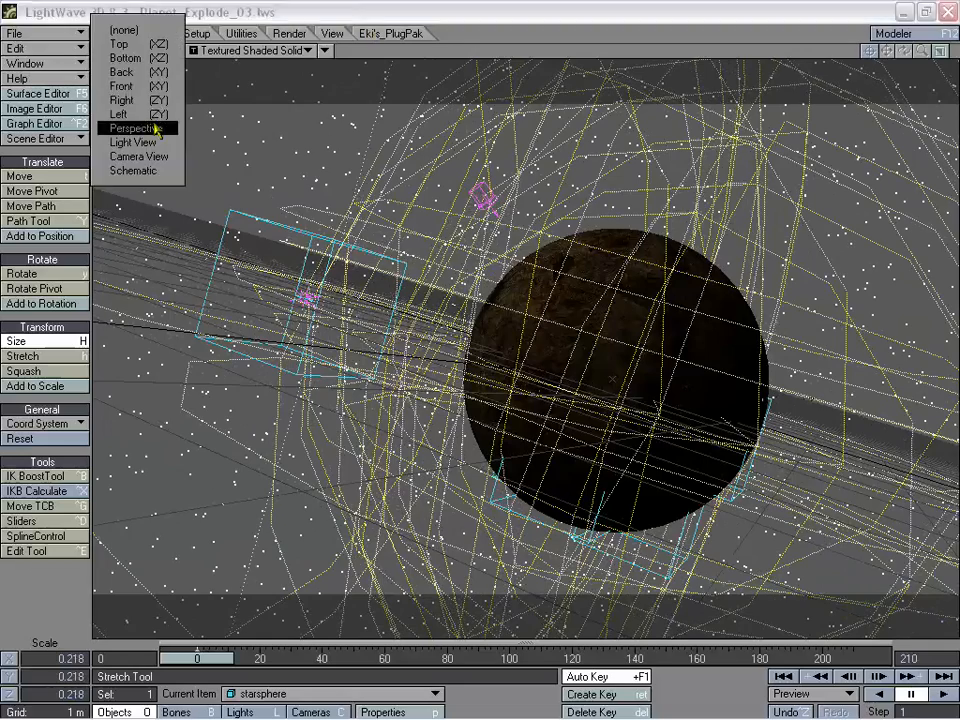
left_click(150, 126)
left_click_drag(921, 54, 955, 54)
left_click_drag(582, 326, 639, 326)
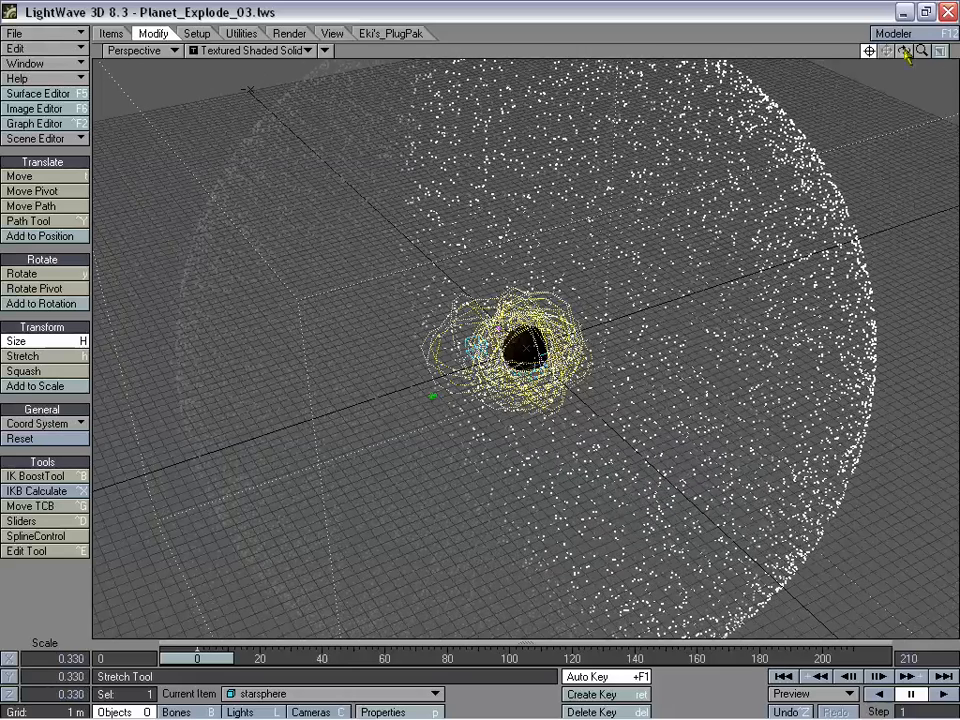
mouse_move(904, 52)
left_mouse_down()
mouse_move(922, 32)
mouse_move(932, 36)
mouse_move(896, 60)
left_mouse_up()
mouse_move(585, 278)
left_mouse_down("alt")
mouse_move(562, 264)
mouse_move(556, 238)
mouse_move(582, 256)
left_mouse_up("alt")
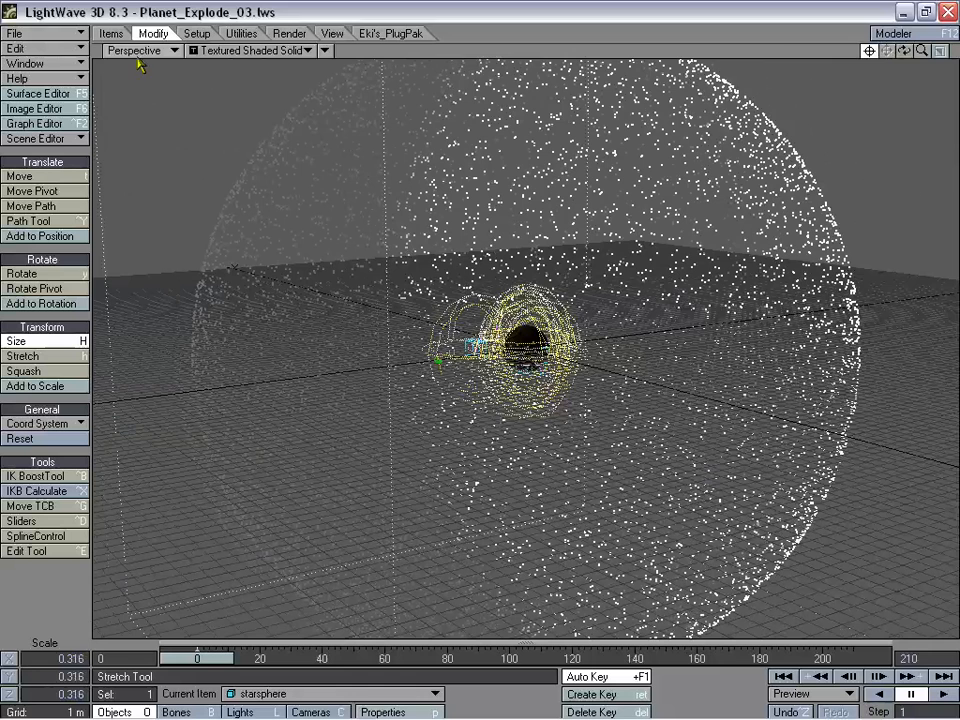
left_click(140, 50)
left_click(133, 80)
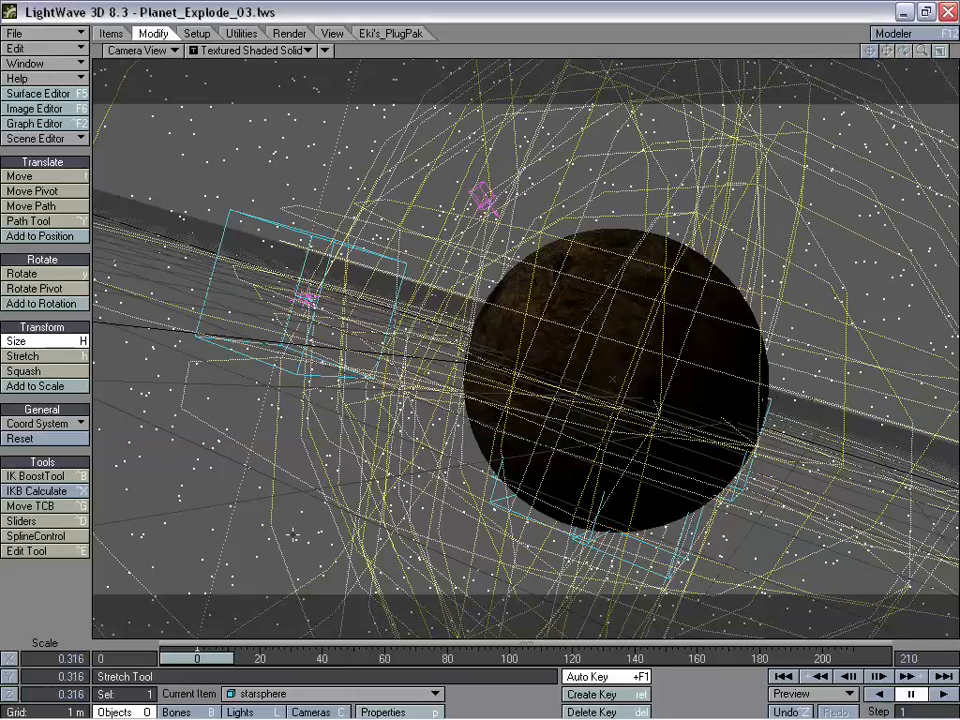
mouse_move(211, 664)
left_mouse_down()
mouse_move(417, 664)
mouse_move(208, 664)
left_mouse_up()
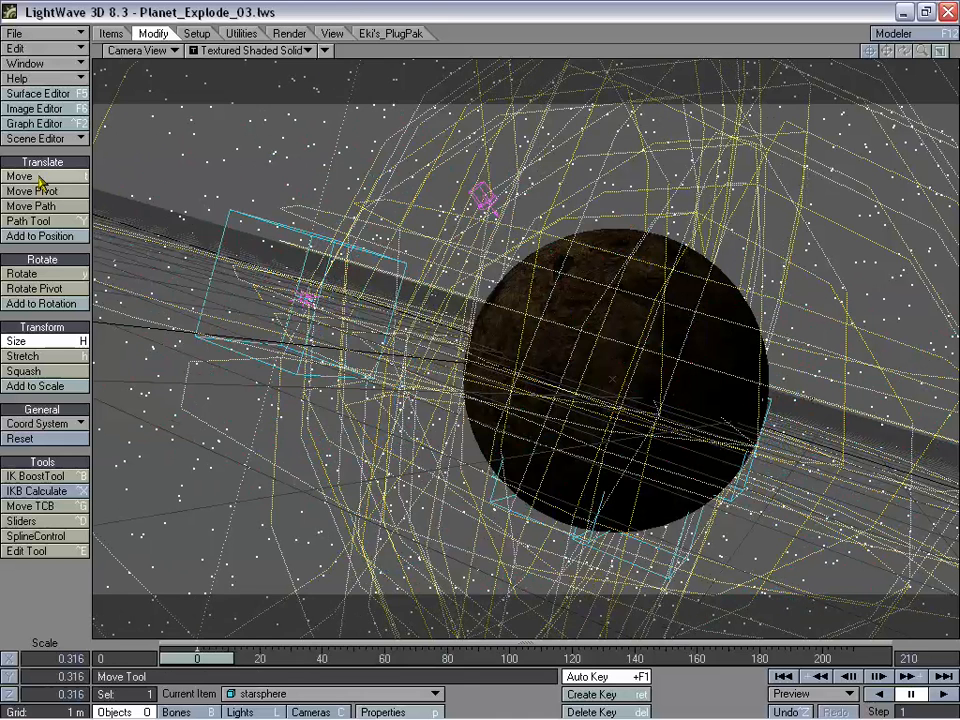
In the Surface Editor, set the Stars_Mag(-1) colour to white (255, 255, 255) and its luminosity to 100%
left_click(42, 93)
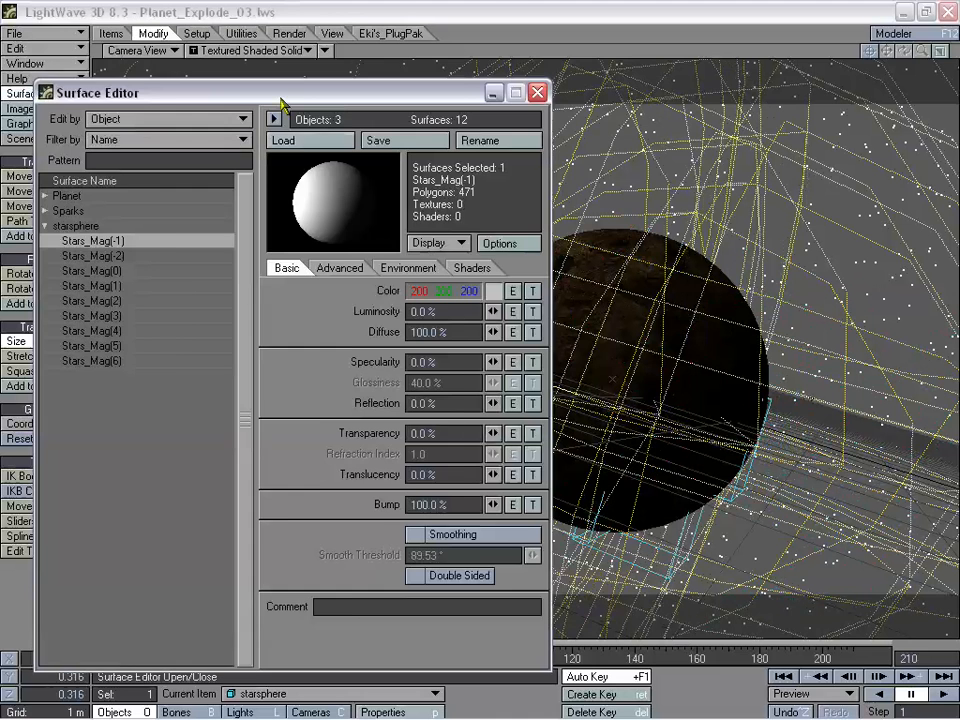
left_click_drag(44, 96, 265, 75)
left_click(334, 237)
left_click_drag(337, 250, 325, 226)
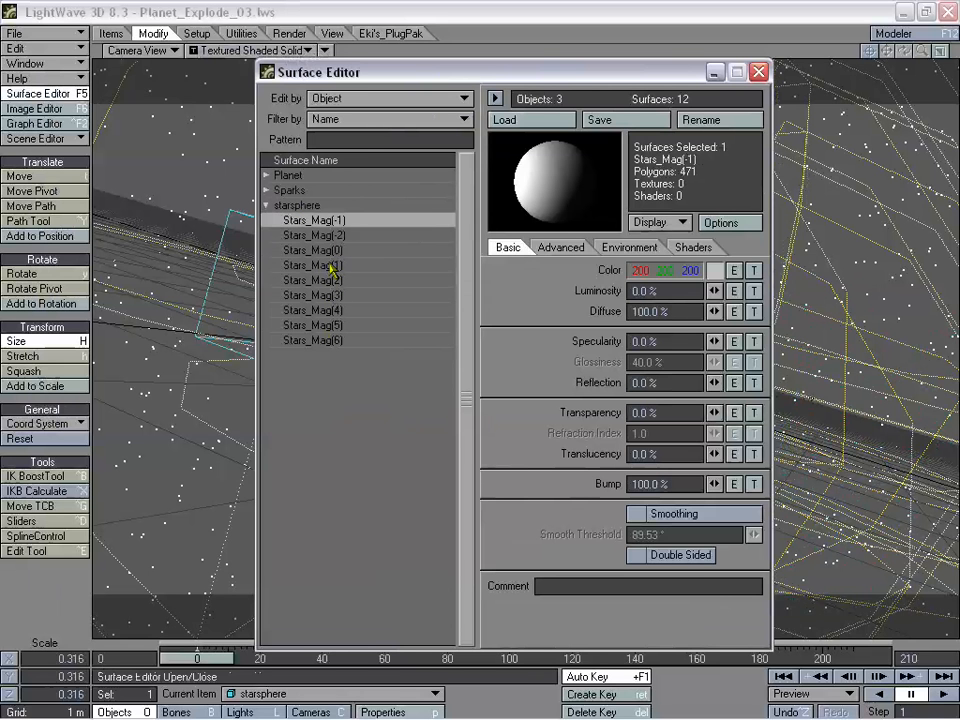
left_click_drag(557, 76, 542, 75)
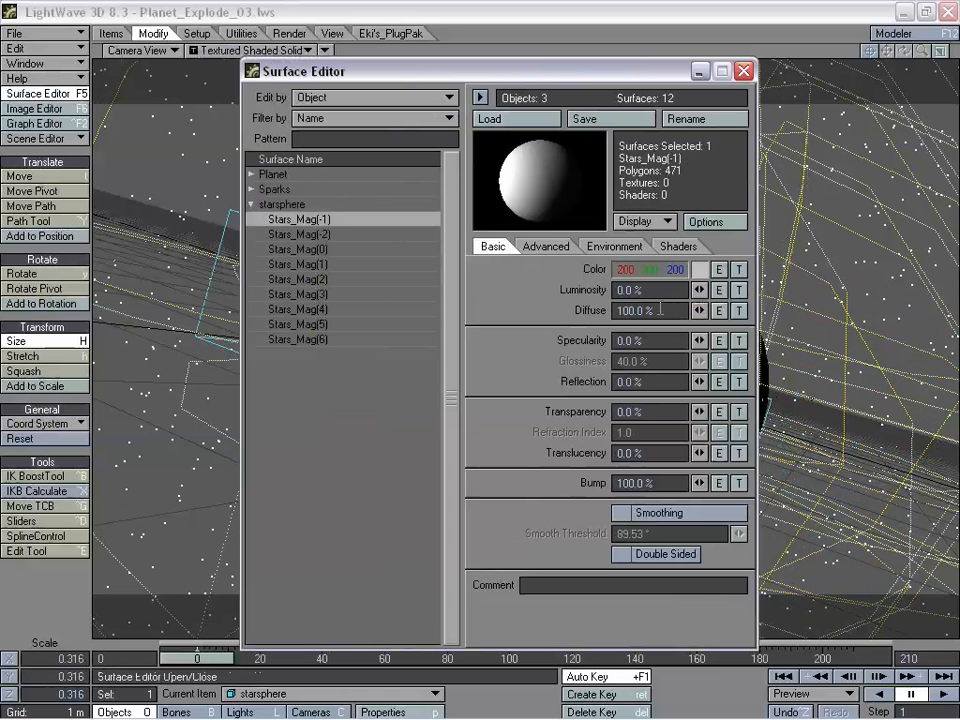
left_click(698, 269)
left_click_drag(656, 156, 656, 116)
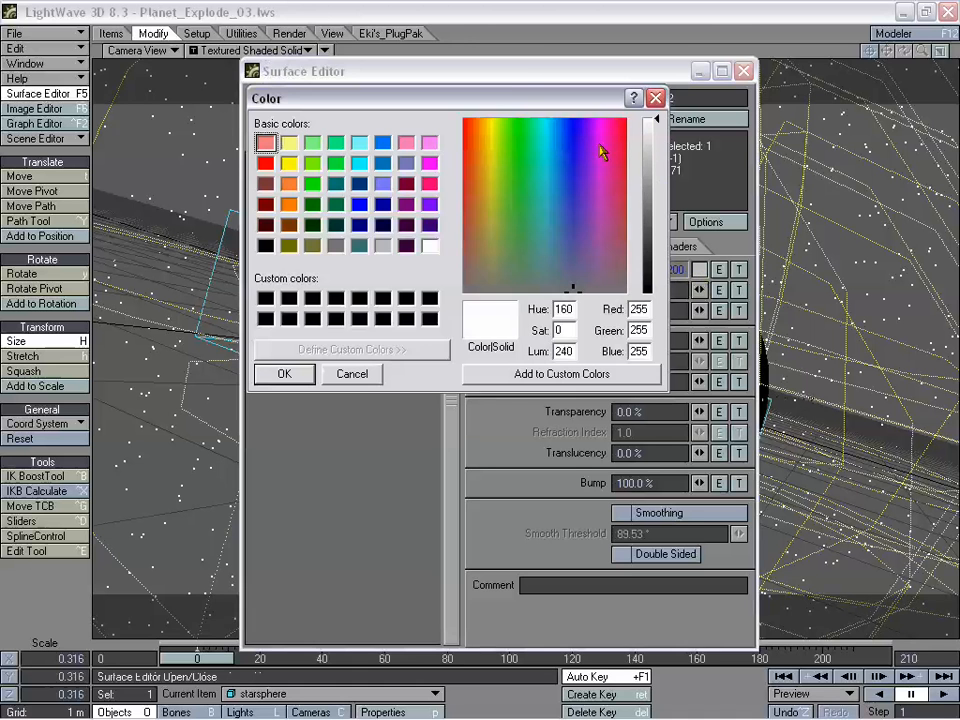
left_click(305, 372)
left_click_drag(698, 290, 701, 294)
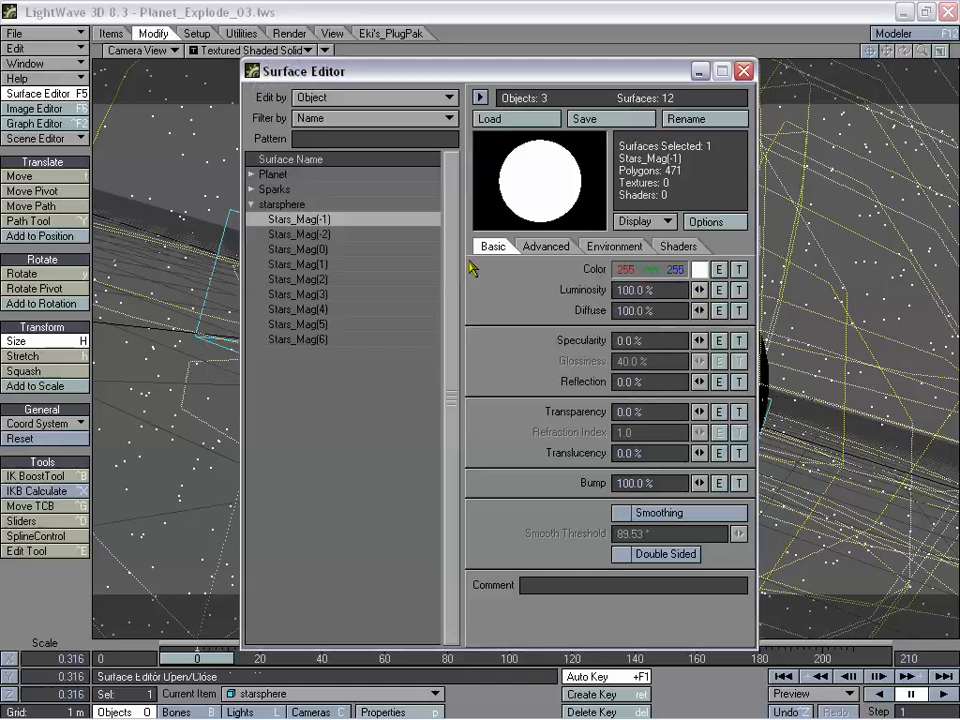
Copy the Stars_Mag(-1) surface settings and paste them onto Stars_Mag(-2), Stars_Mag(0) and Stars_Mag(1)
left_click(300, 234)
right_click(326, 220)
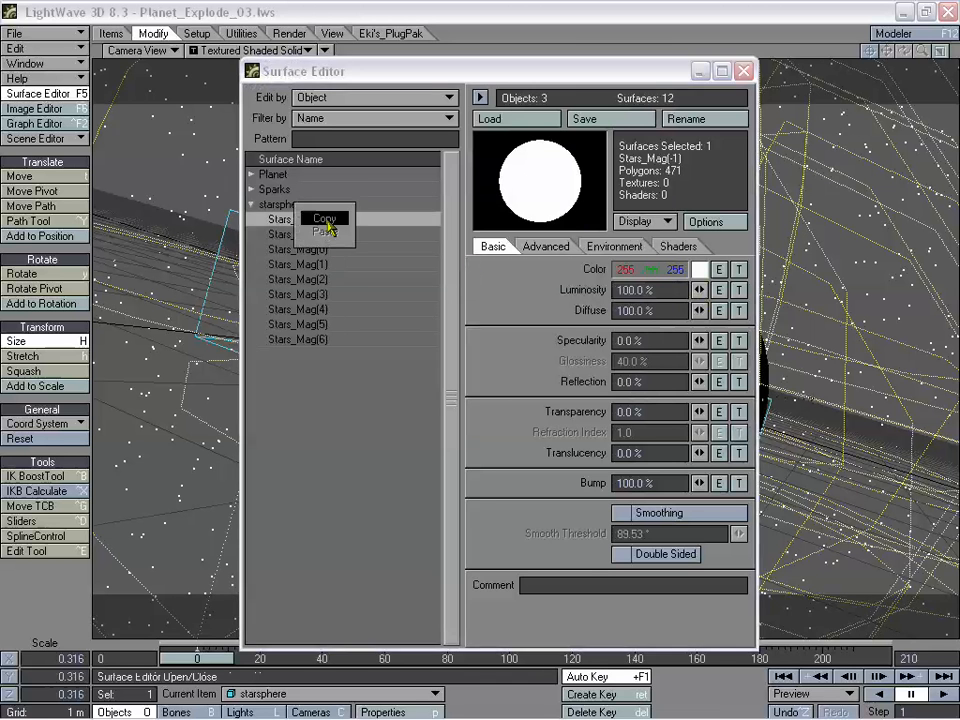
left_click(326, 222)
right_click(319, 237)
left_click(320, 250)
right_click(314, 248)
left_click(316, 260)
right_click(318, 265)
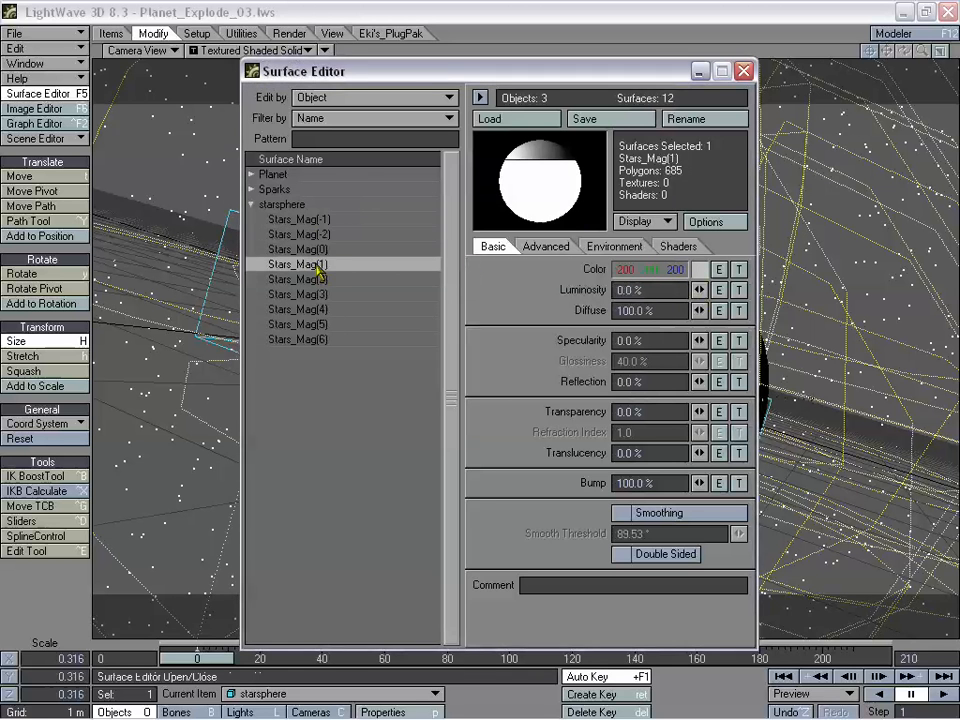
left_click(319, 278)
Paste the copied surface settings onto Stars_Mag(2), Stars_Mag(3), Stars_Mag(4), Stars_Mag(5) and Stars_Mag(6)
right_click(318, 280)
left_click(319, 291)
right_click(320, 296)
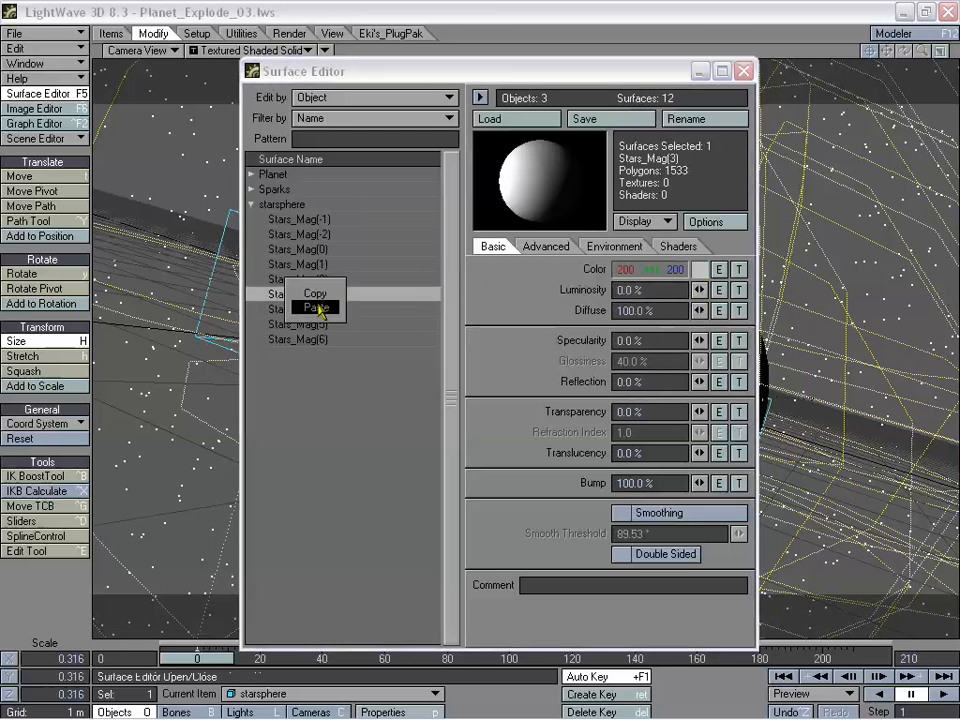
left_click(317, 309)
right_click(321, 309)
left_click(324, 322)
right_click(318, 324)
left_click(319, 337)
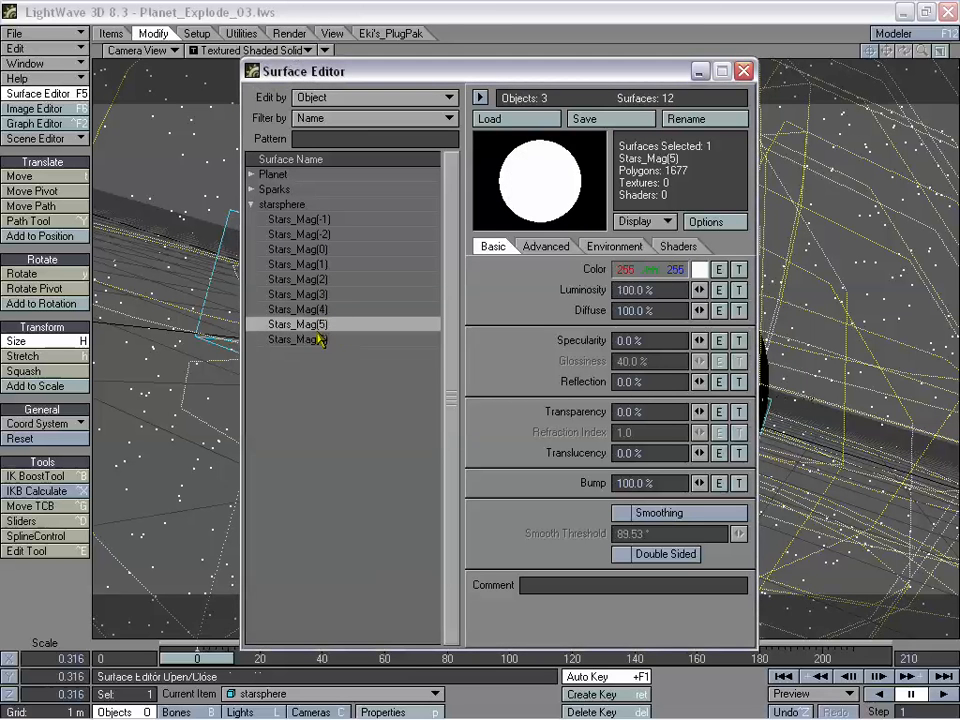
right_click(320, 339)
left_click(321, 352)
Darken the Stars_Mag(-2) colour to a neutral grey and set the Stars_Mag(0) colour to grey 158, 158, 158
left_click(322, 220)
left_click(325, 234)
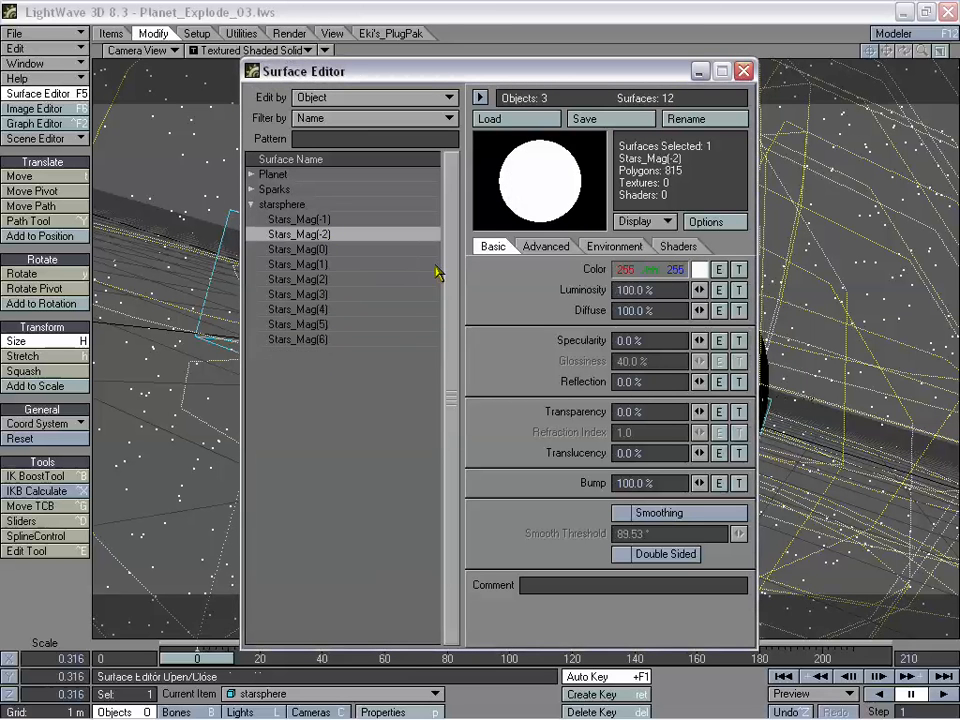
left_click(699, 269)
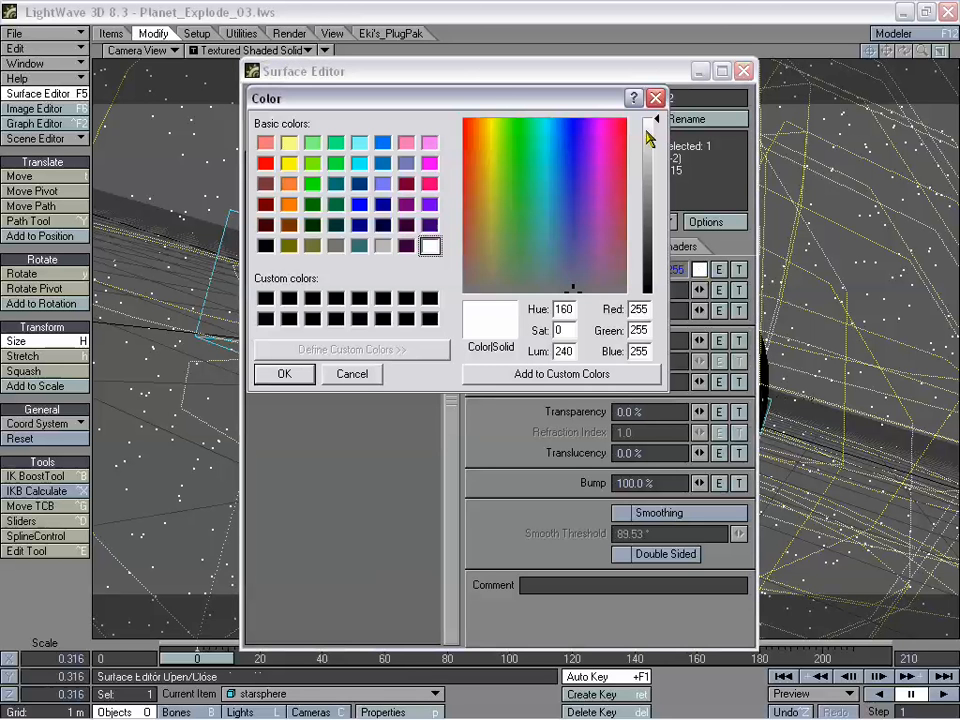
left_click_drag(656, 120, 657, 186)
left_click(284, 374)
left_click(328, 248)
left_click(699, 269)
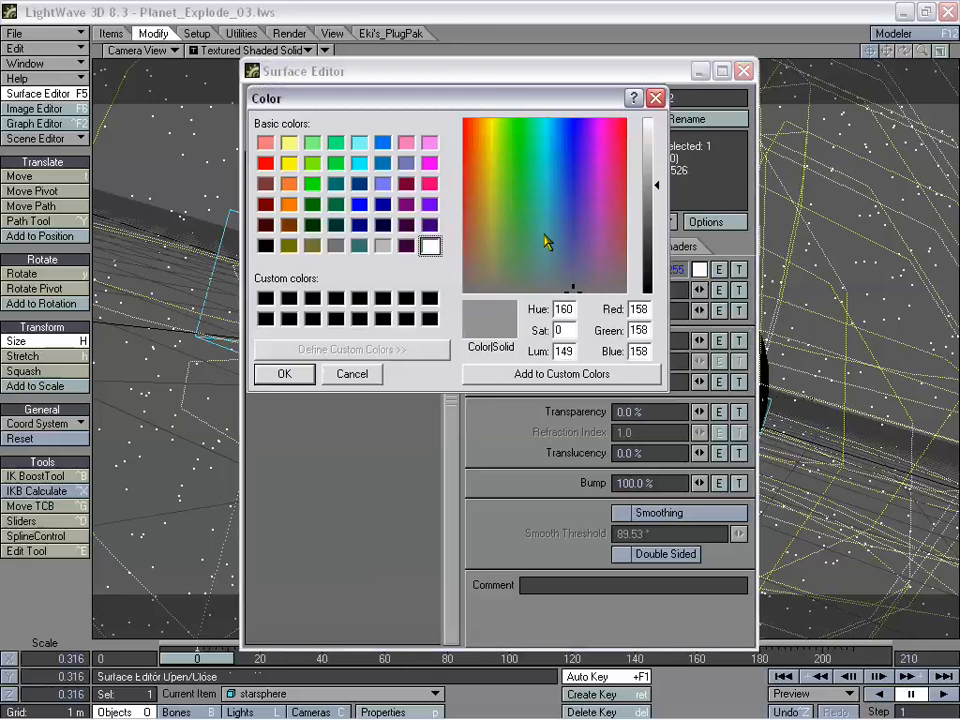
left_click(284, 374)
Darken the Stars_Mag(1) colour to a medium grey and set the Stars_Mag(2) colour to grey 138, 138, 138
left_click(300, 264)
left_click(697, 270)
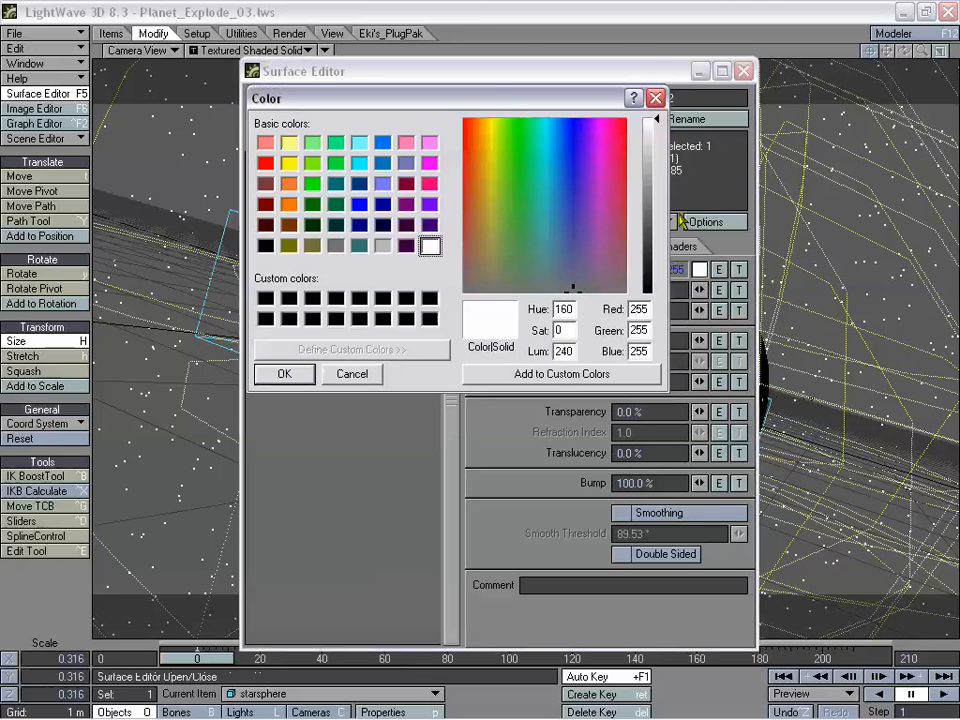
left_click_drag(656, 120, 659, 203)
left_click(284, 374)
left_click(326, 279)
left_click(699, 269)
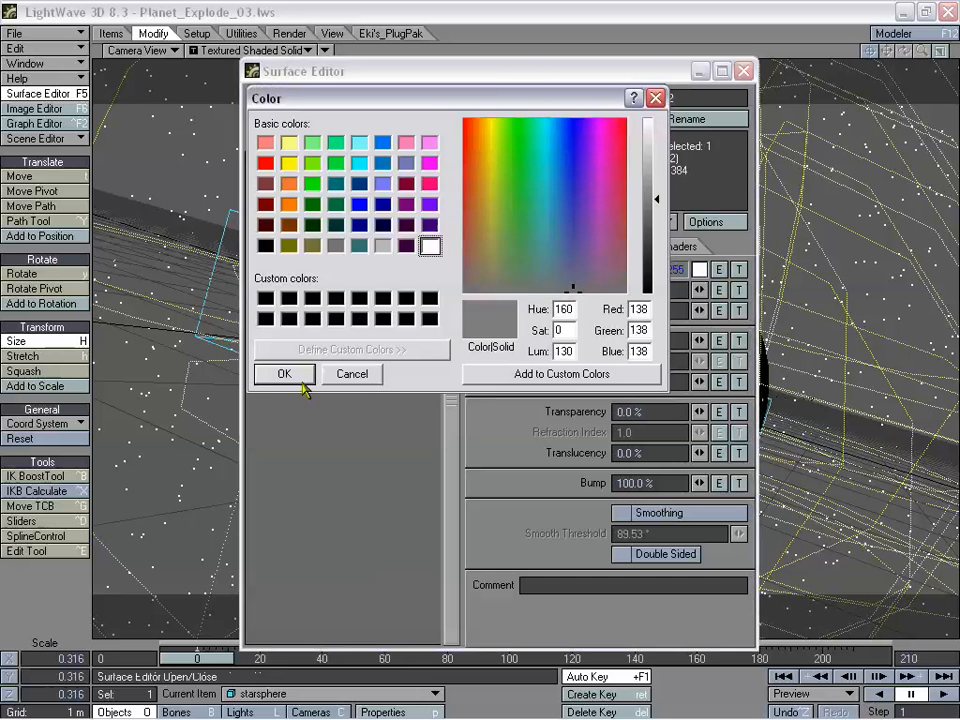
left_click(284, 374)
Lower the luminance of the Stars_Mag(3) colour slightly to a light neutral grey
left_click(296, 294)
left_click(697, 270)
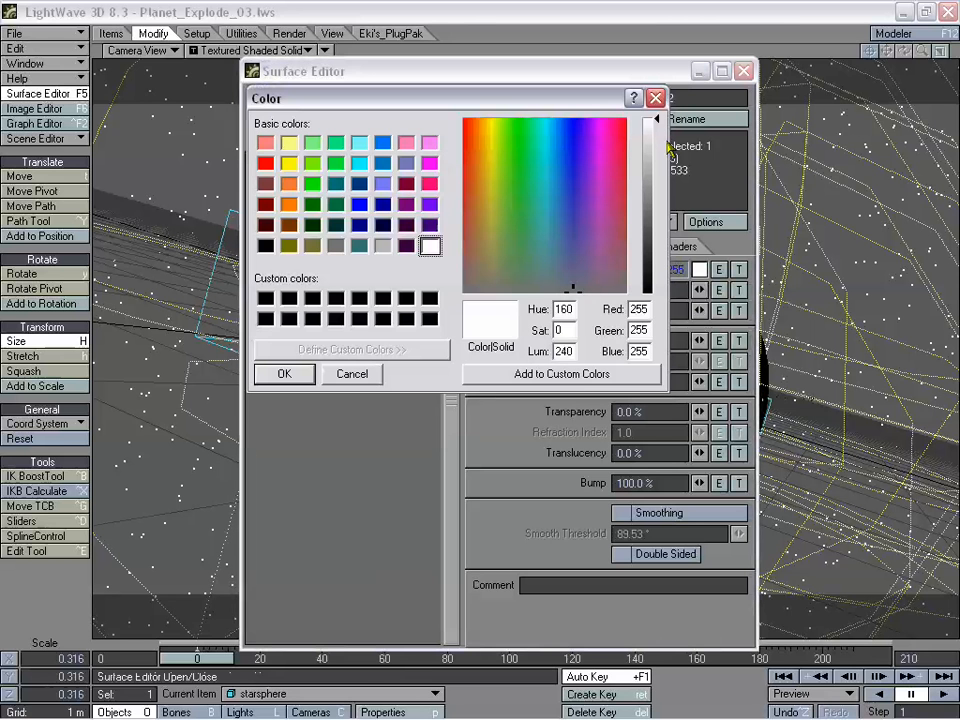
mouse_move(656, 120)
left_mouse_down()
mouse_move(656, 155)
mouse_move(656, 145)
left_mouse_up()
left_click(284, 374)
Give Stars_Mag(4) a pale bluish grey colour of about 209, 215, 216
left_click(313, 310)
left_click(699, 270)
left_click_drag(585, 290, 551, 277)
left_click_drag(657, 145, 658, 151)
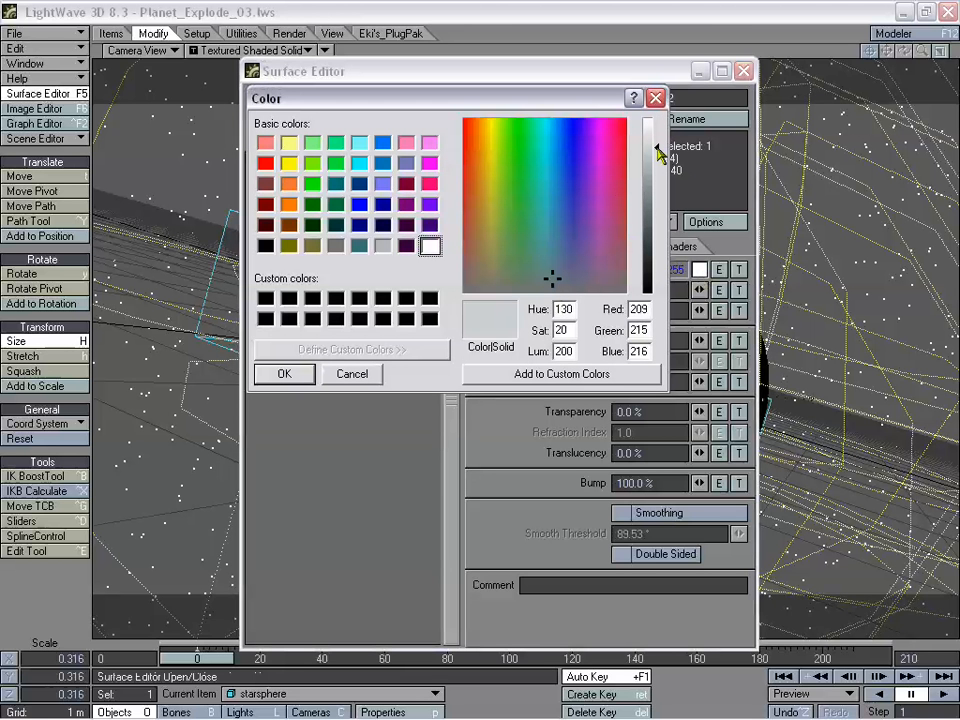
left_click(300, 380)
Give Stars_Mag(5) a pale pinkish grey colour of about 209, 201, 204
left_click(312, 325)
left_click(699, 270)
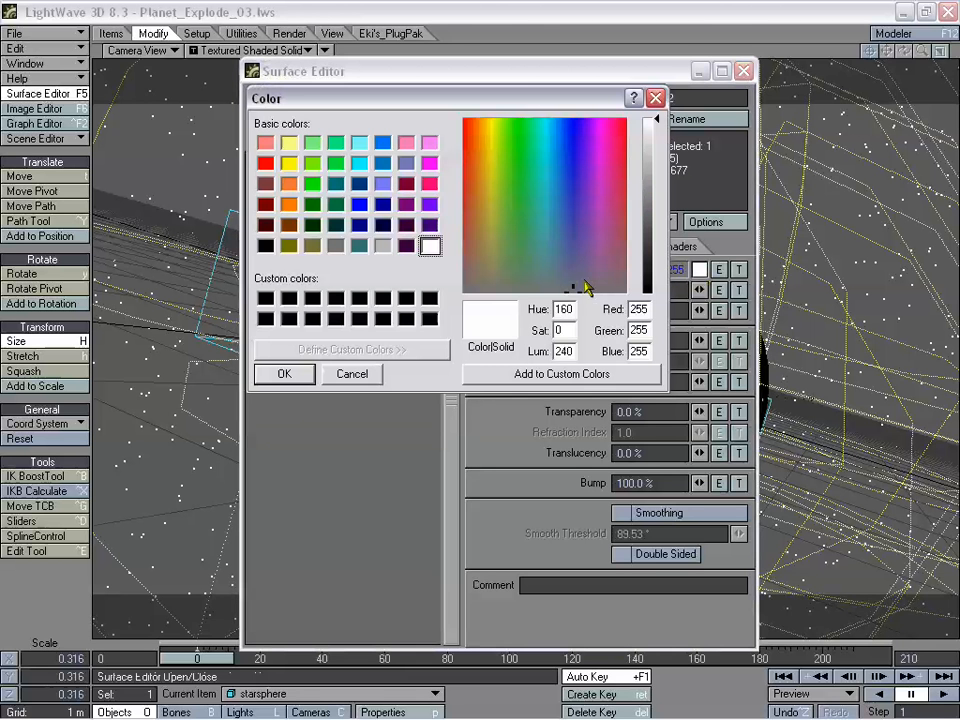
left_click_drag(579, 285, 615, 276)
left_click(655, 158)
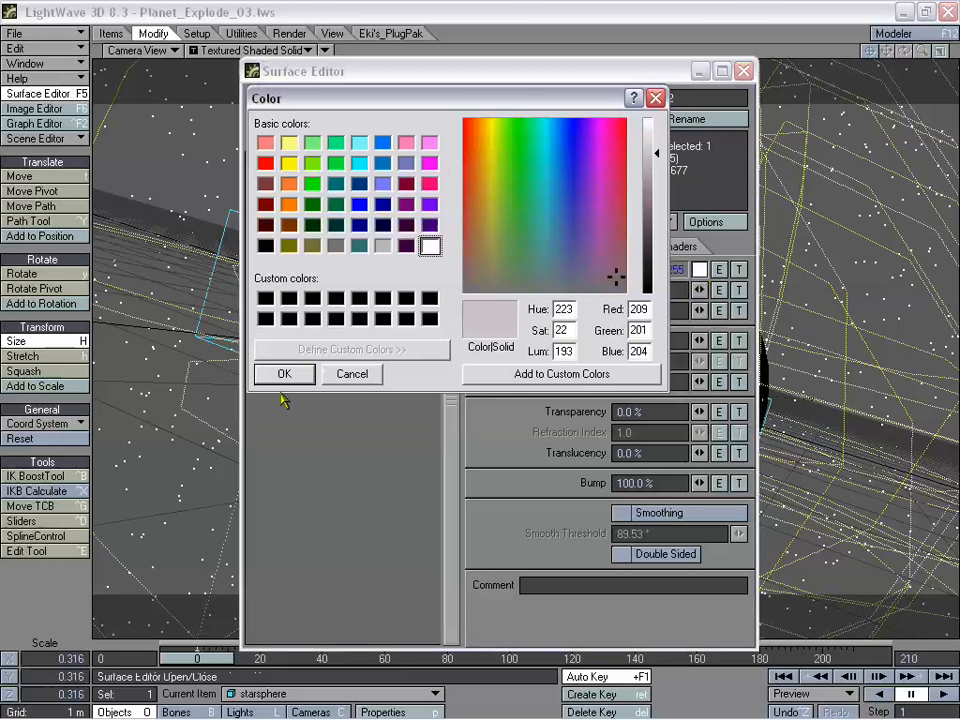
left_click(285, 373)
Reduce the Stars_Mag(6) colour's brightness to a light neutral grey of about 201
left_click(298, 340)
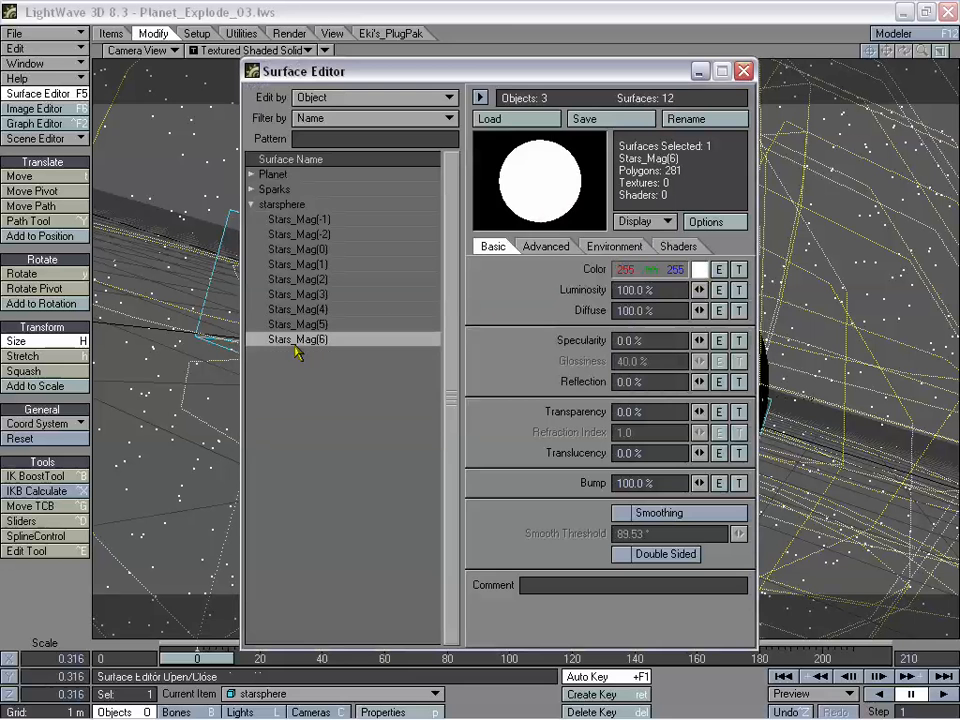
left_click(699, 270)
left_click_drag(662, 133, 656, 158)
left_click(285, 373)
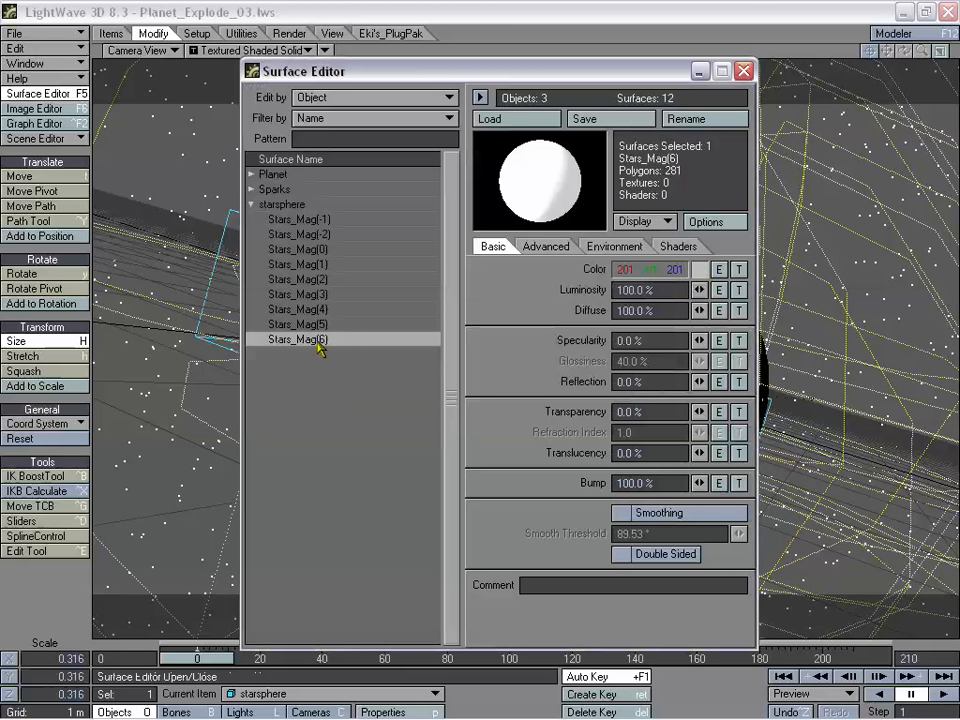
Check the Stars_Mag(2) and Stars_Mag(-1) surface settings, and close the Surface Editor
left_click(318, 280)
left_click(320, 219)
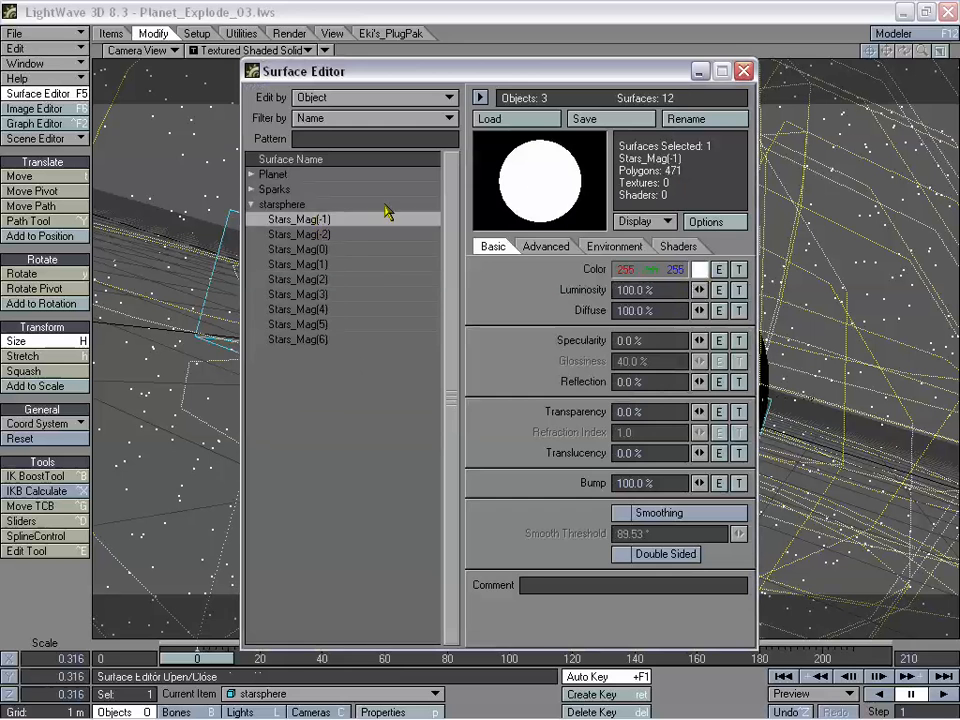
left_click(744, 71)
Review the scene's processing effects, including the glow options, and close the Effects window
key("ctrl+F7")
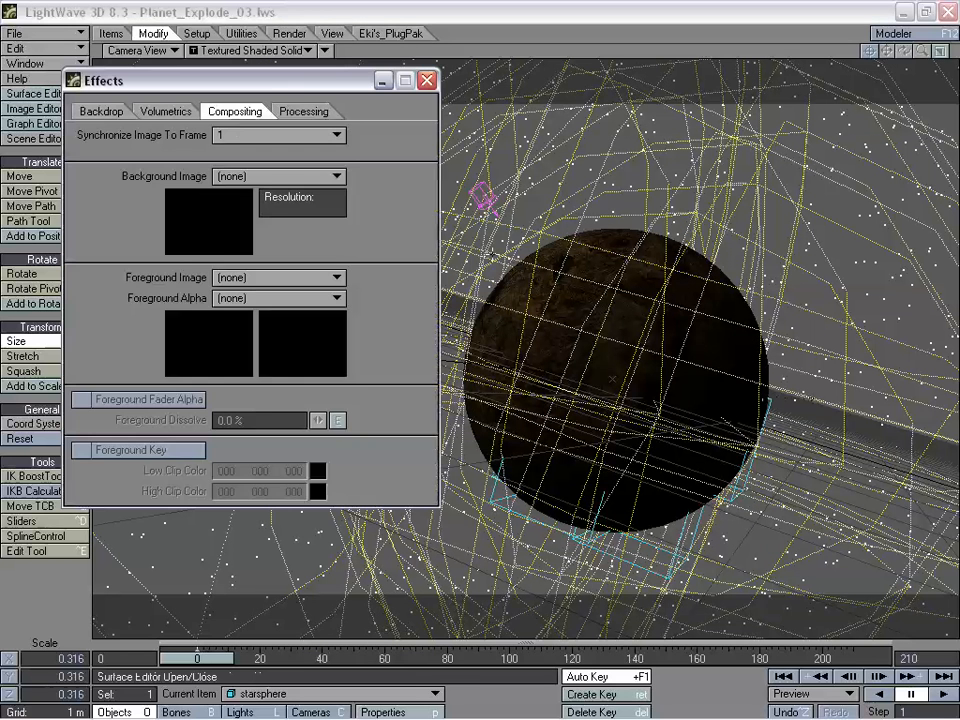
left_click(317, 108)
left_click_drag(270, 85, 498, 83)
left_click(365, 223)
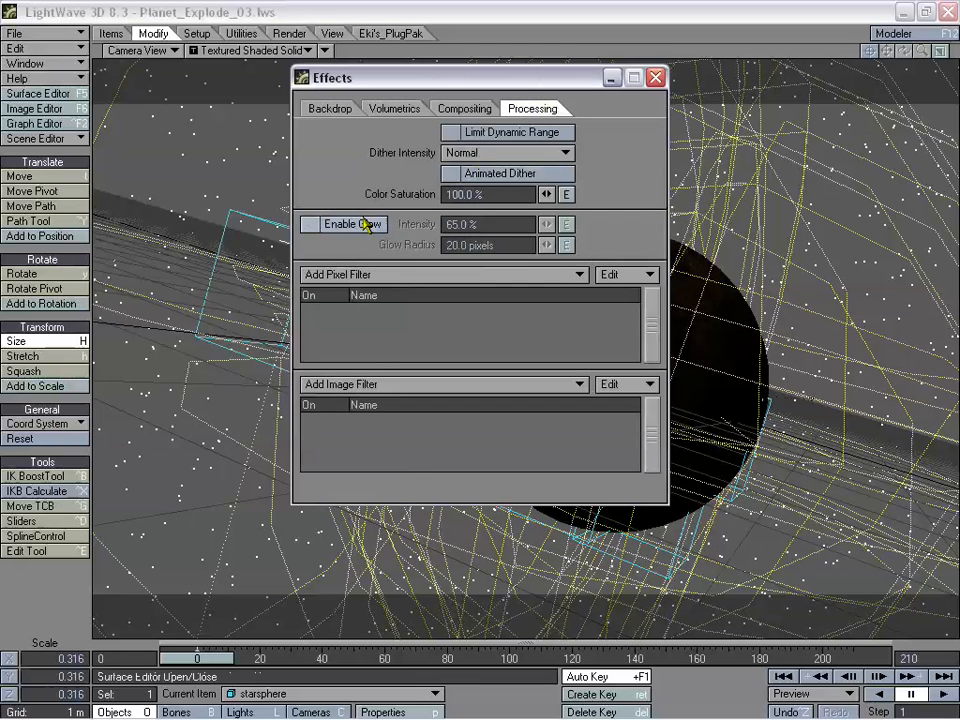
left_click_drag(630, 76, 643, 90)
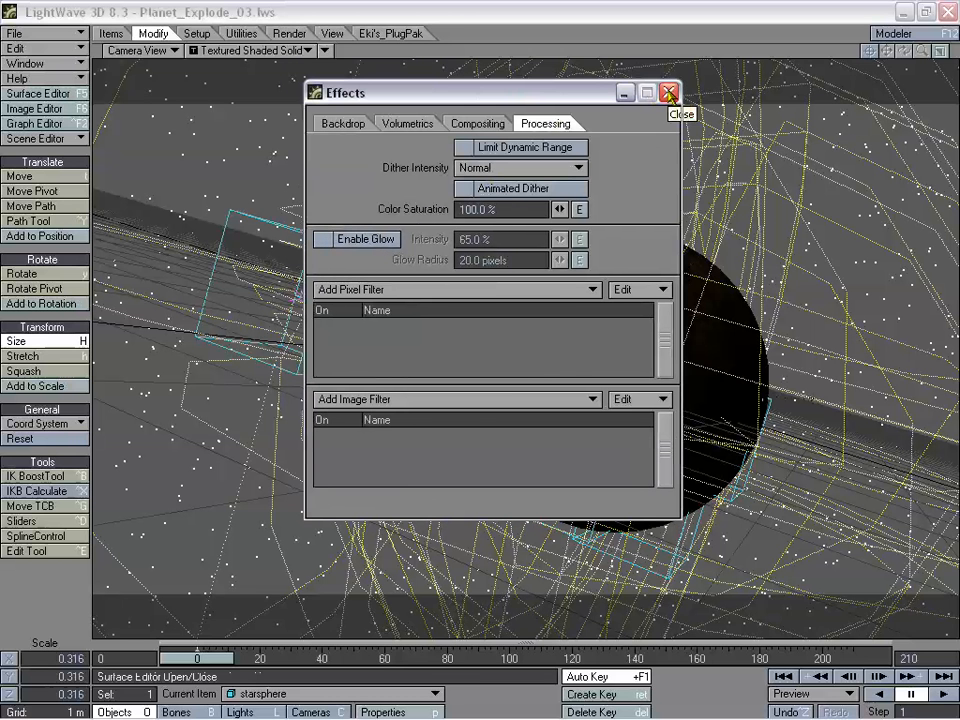
left_click(670, 93)
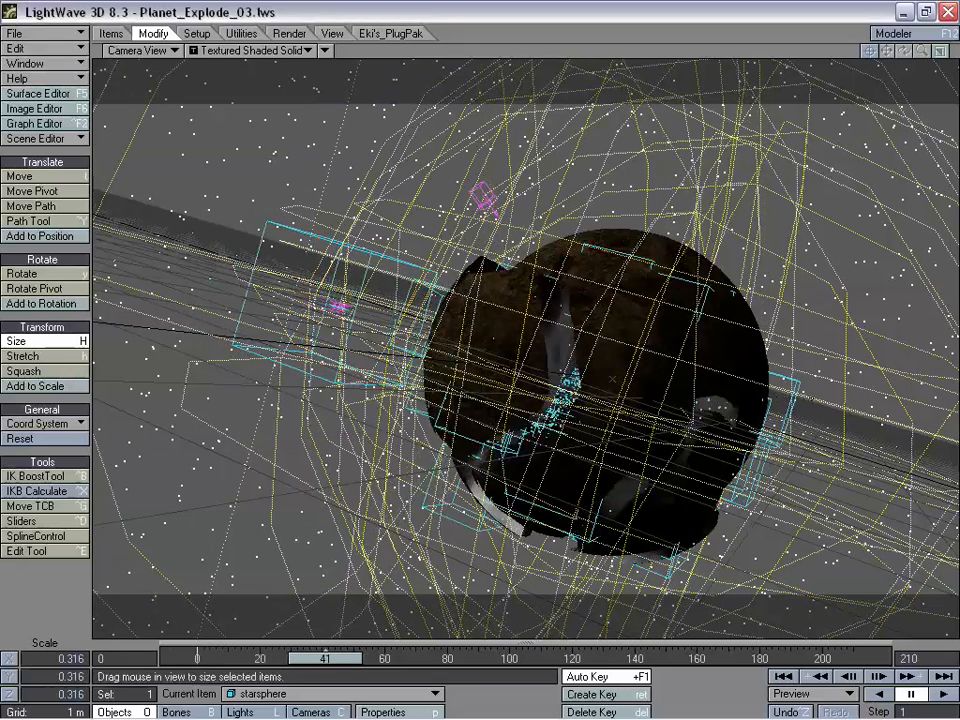
Add the Jolt motion modifier to the camera
mouse_move(378, 658)
left_mouse_down()
mouse_move(215, 658)
mouse_move(652, 658)
mouse_move(558, 658)
left_mouse_up()
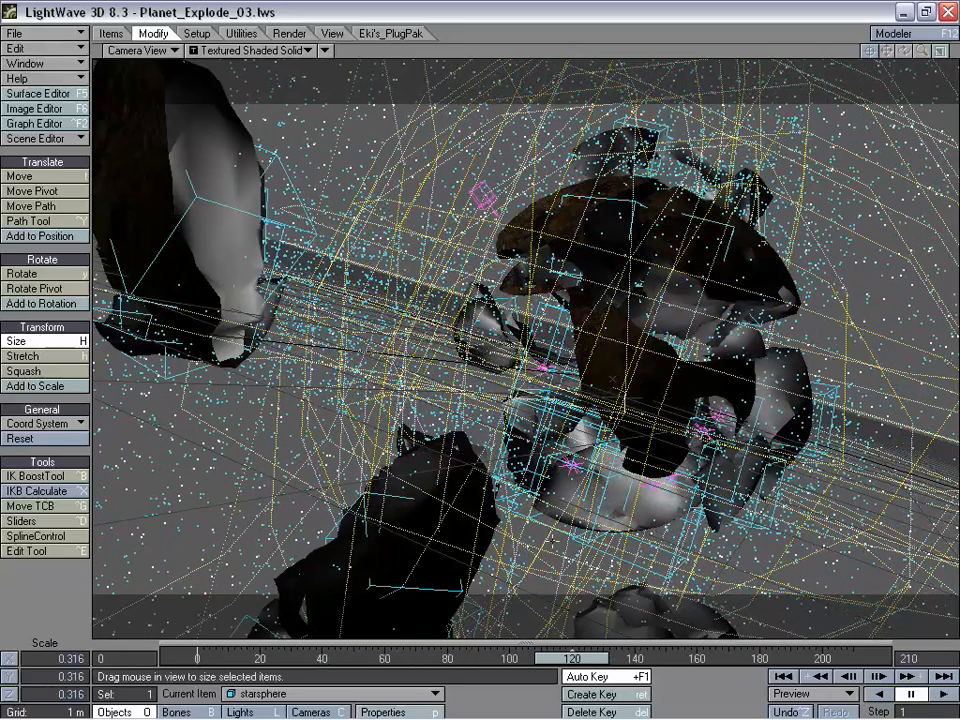
left_click_drag(566, 652, 406, 660)
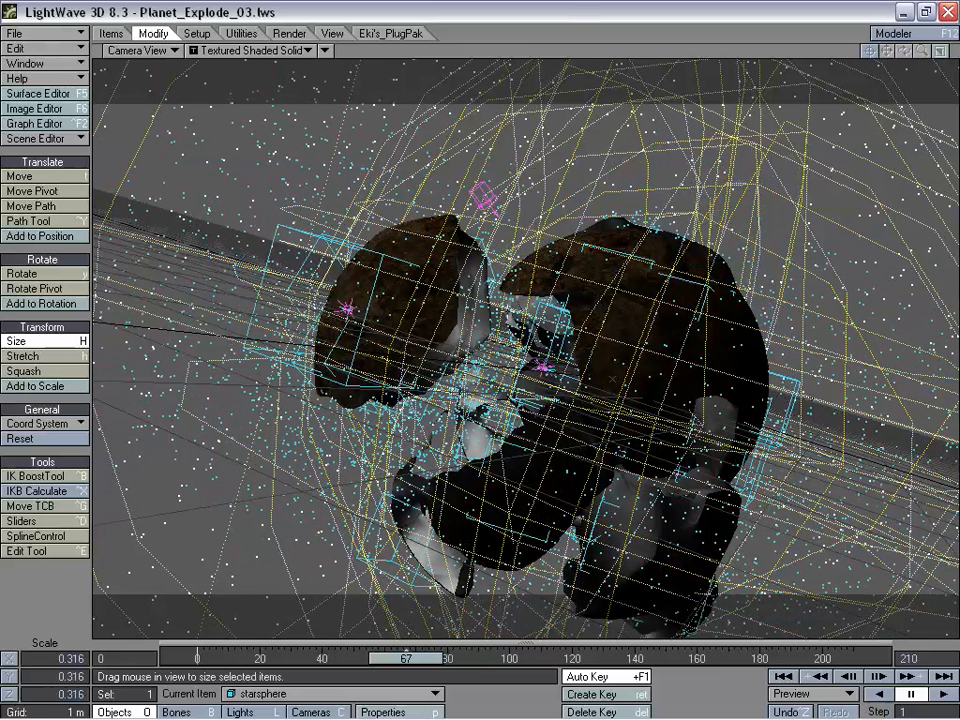
left_click(333, 712)
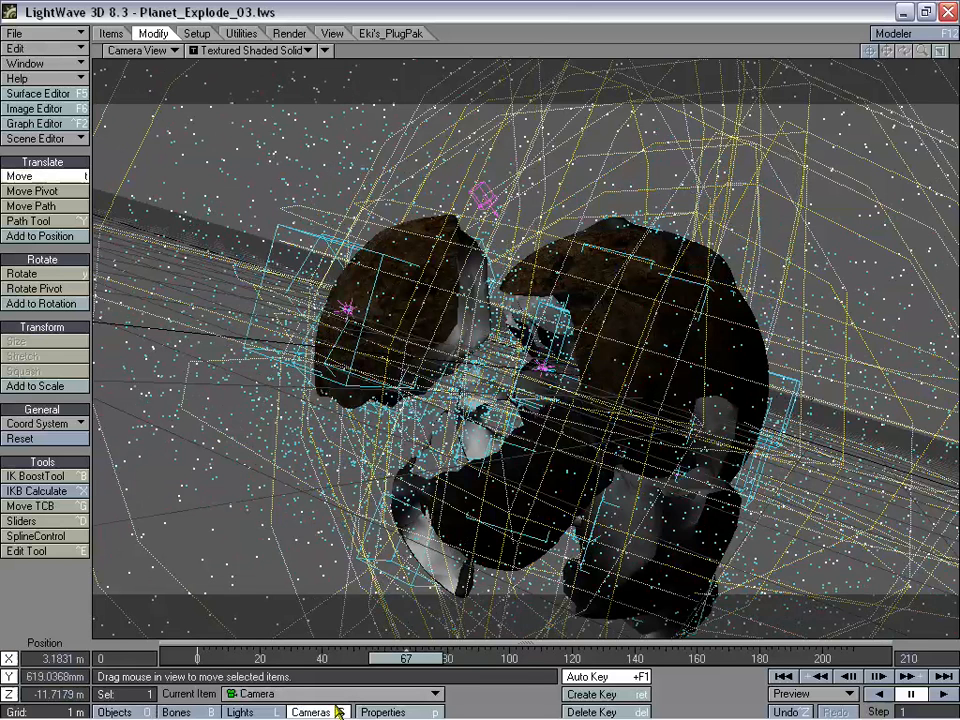
key("m")
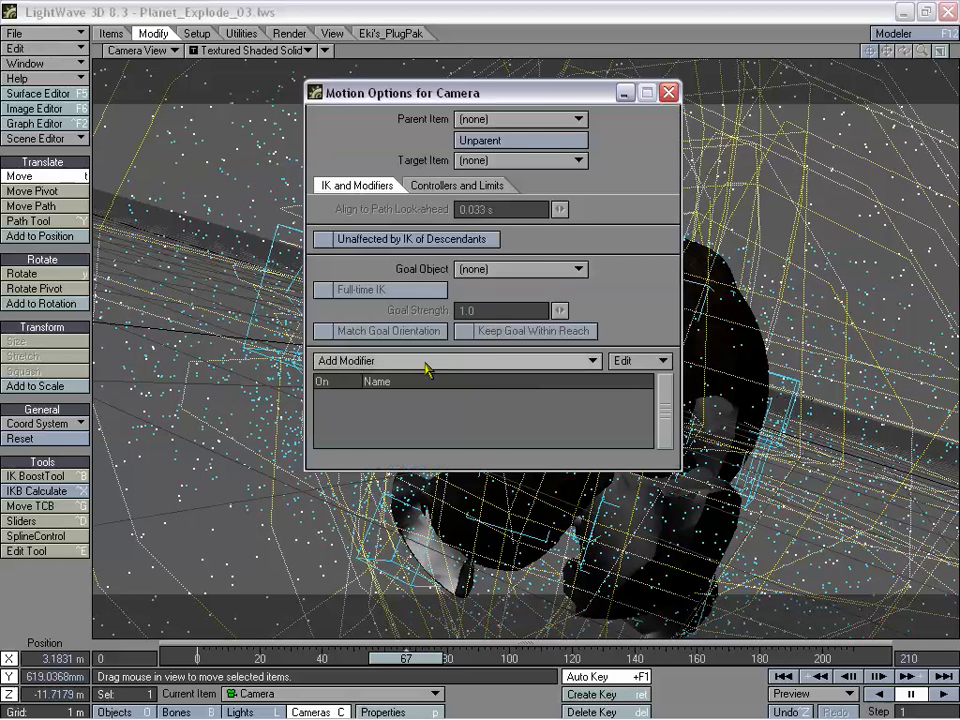
left_click(335, 364)
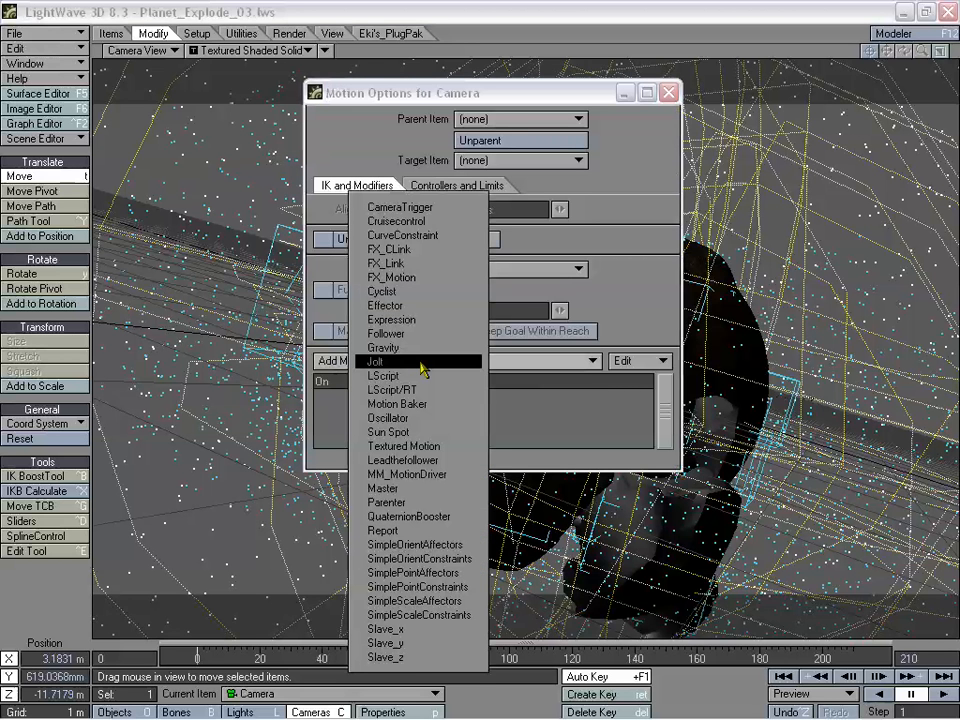
left_click(420, 364)
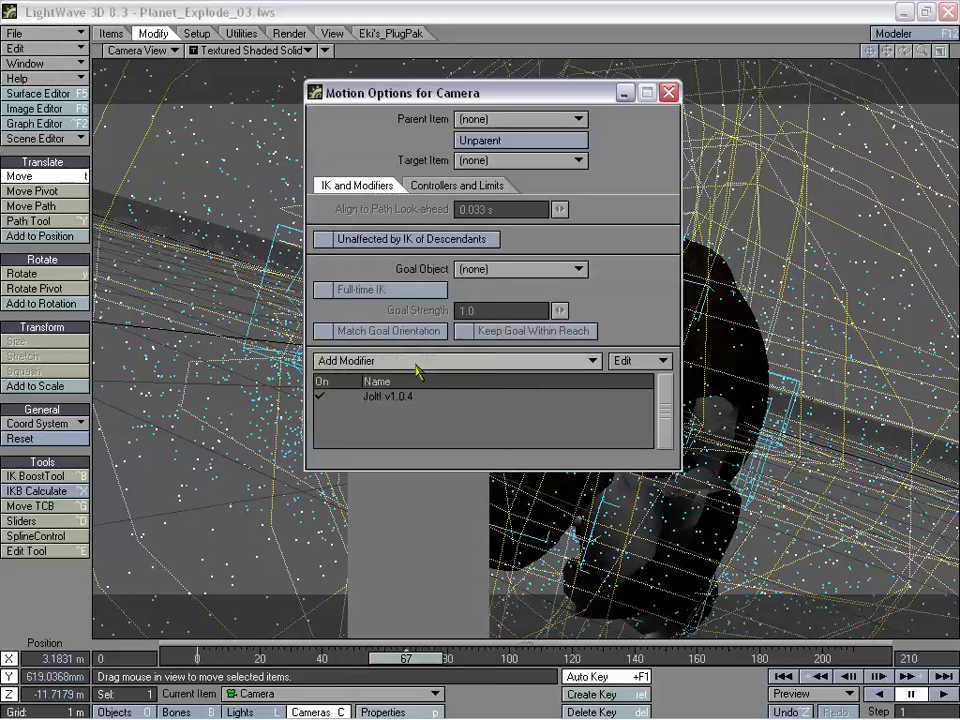
left_click_drag(345, 92, 566, 76)
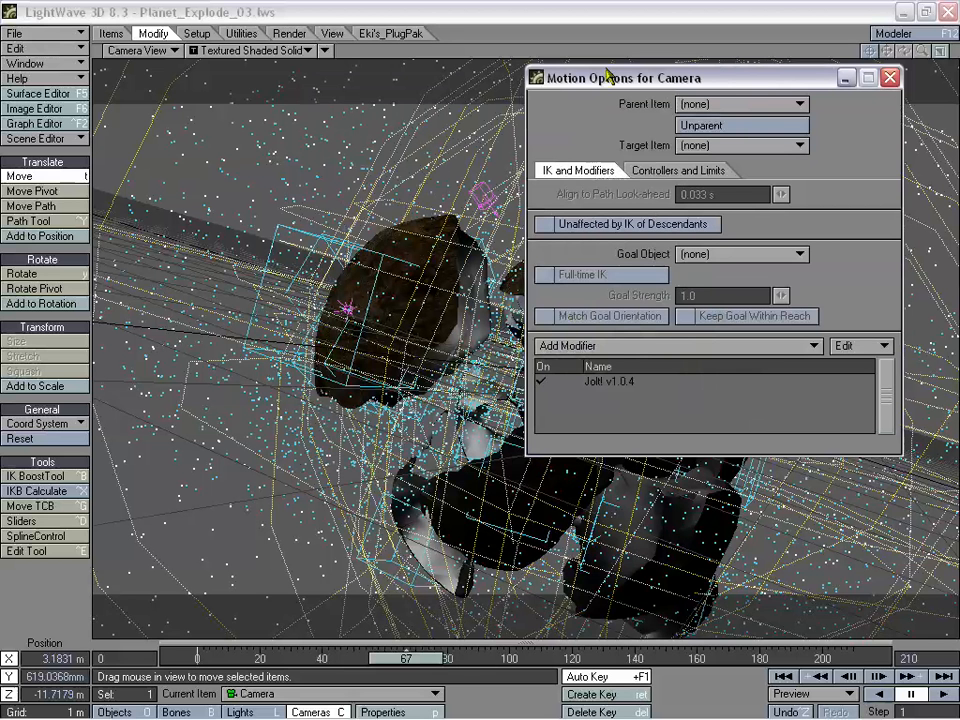
left_click_drag(607, 77, 661, 76)
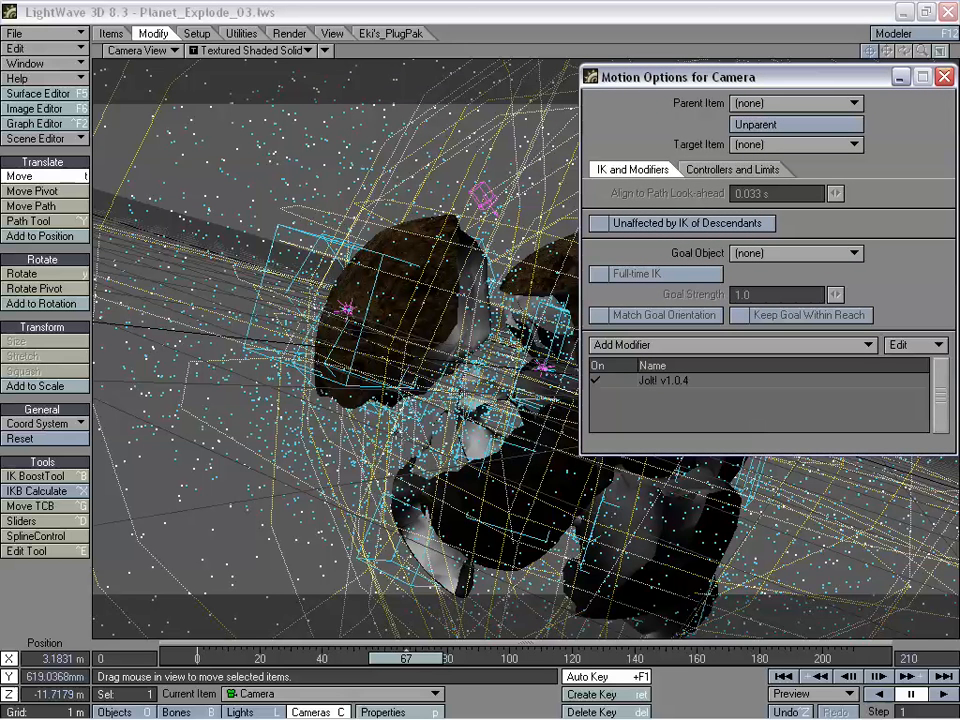
mouse_move(641, 88)
left_mouse_down()
mouse_move(583, 107)
mouse_move(176, 133)
mouse_move(700, 97)
mouse_move(656, 82)
left_mouse_up()
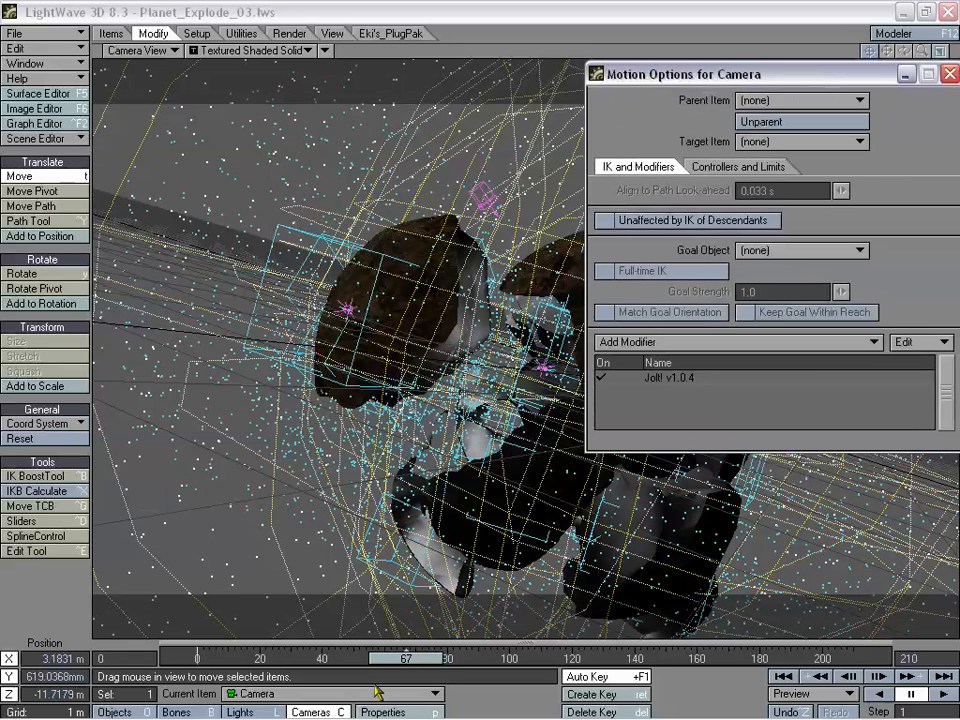
Create a Jolt key for the camera at frame 32, where the planet starts to explode
left_click_drag(415, 665, 297, 658)
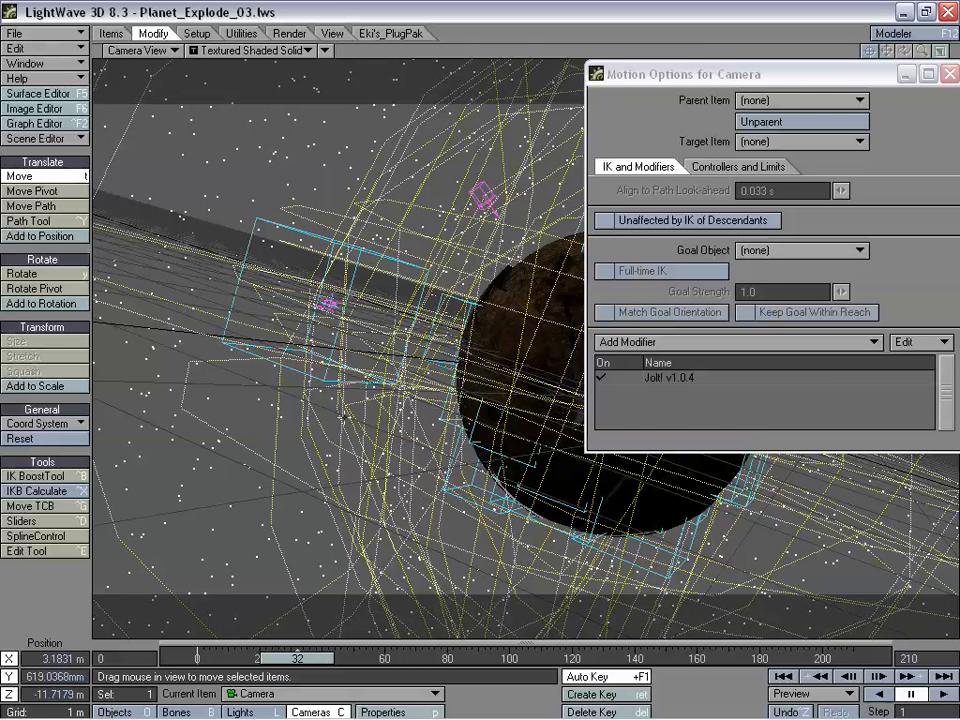
double_click(668, 380)
left_click_drag(333, 221, 240, 20)
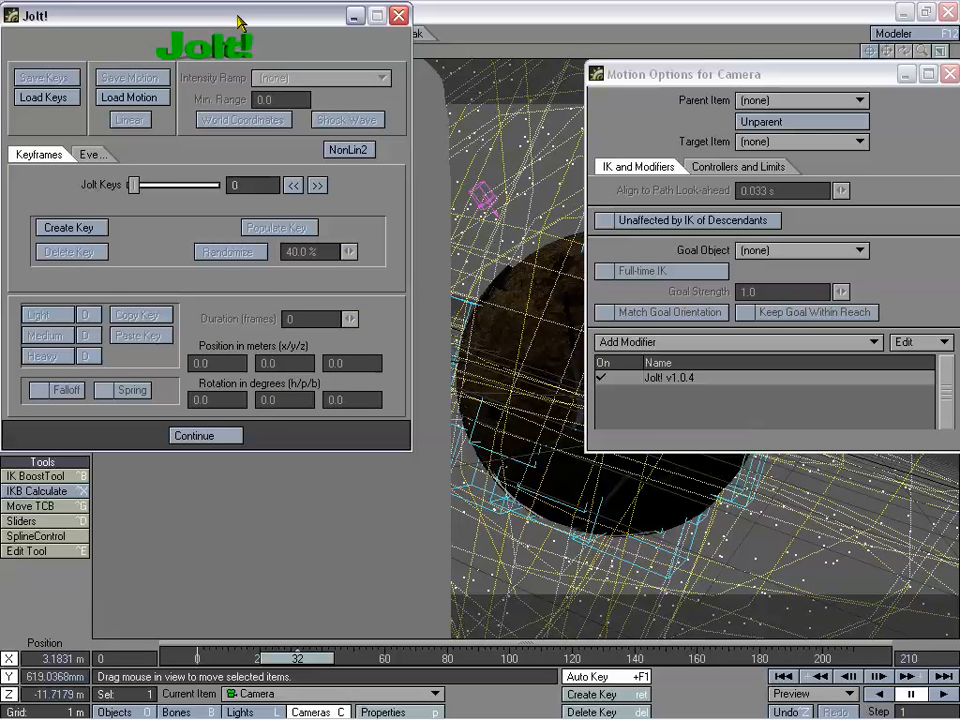
mouse_move(251, 22)
left_mouse_down()
mouse_move(254, 31)
mouse_move(249, 22)
left_mouse_up()
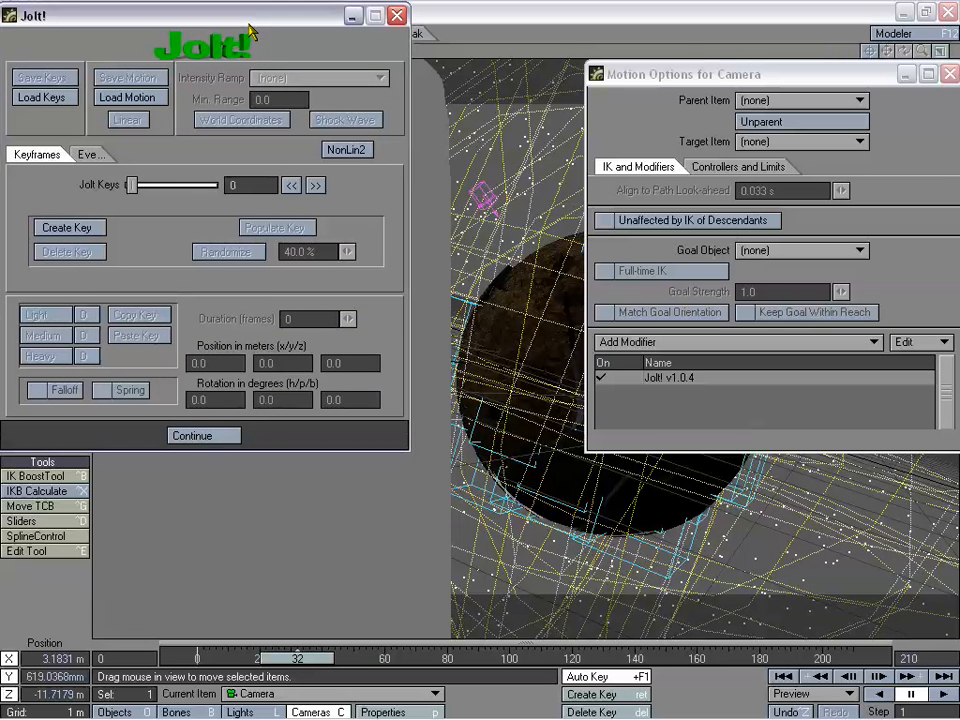
left_click_drag(131, 186, 176, 190)
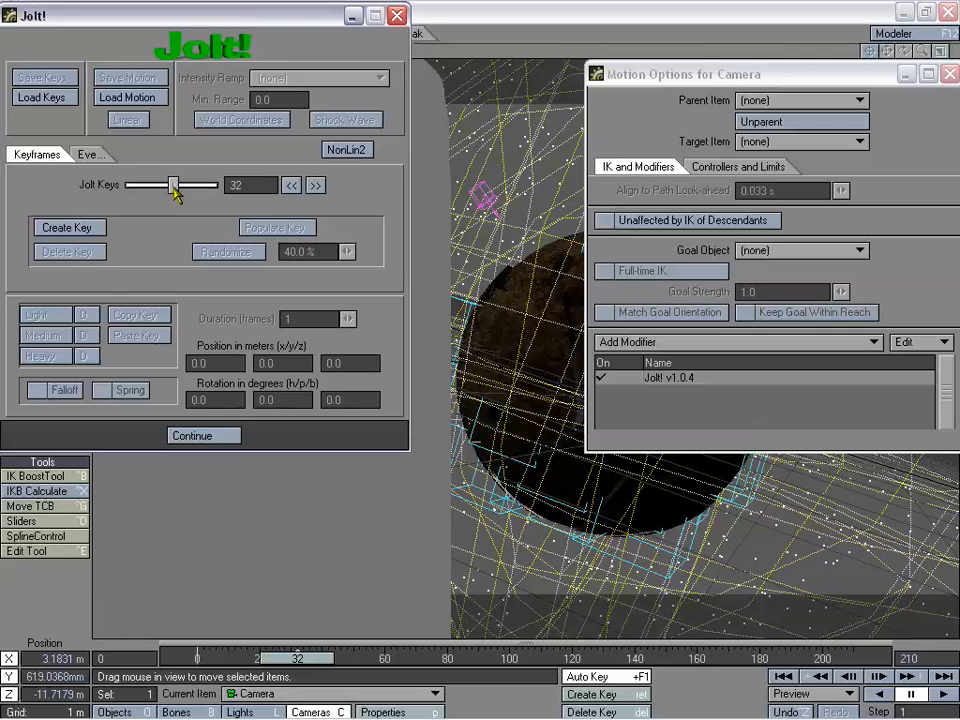
left_click(92, 230)
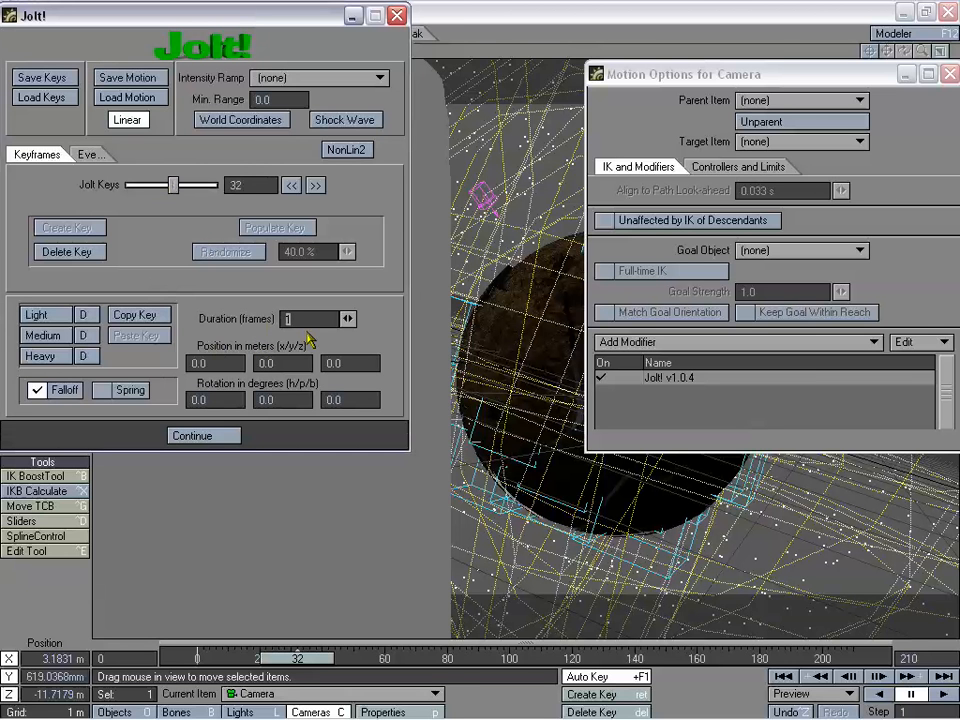
Set the frame 32 jolt key's duration to 6 frames, leaving its position and rotation amounts as they are
type("6")
key("Tab")
key("Tab")
key("Tab")
key("Tab")
key("Tab")
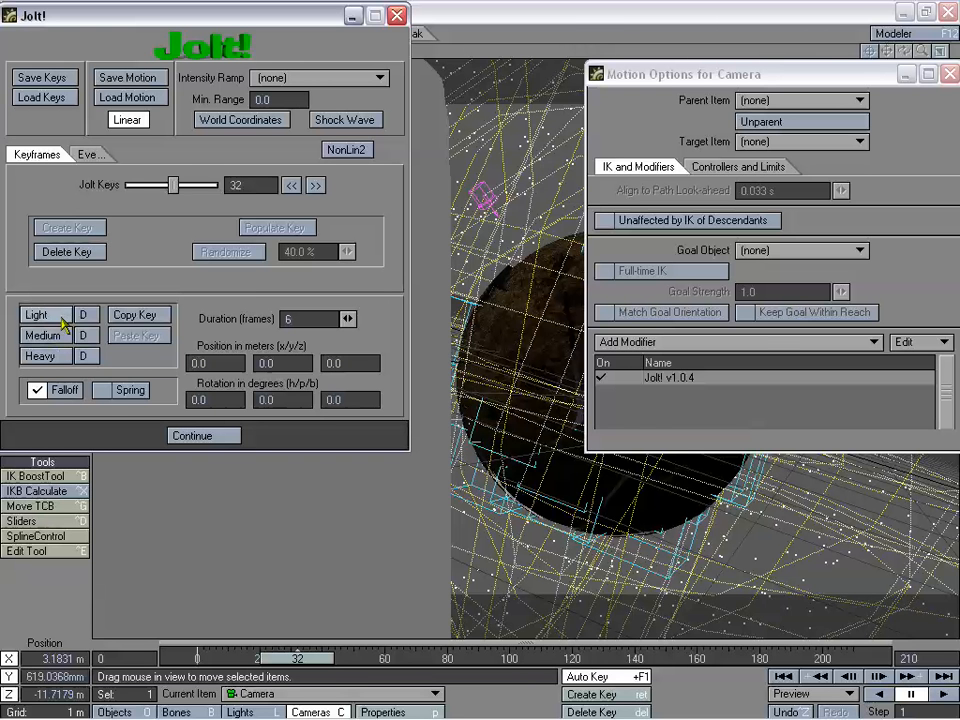
Try the Light, Medium and Heavy jolt presets on the frame 32 key, and return to Light
left_click(62, 318)
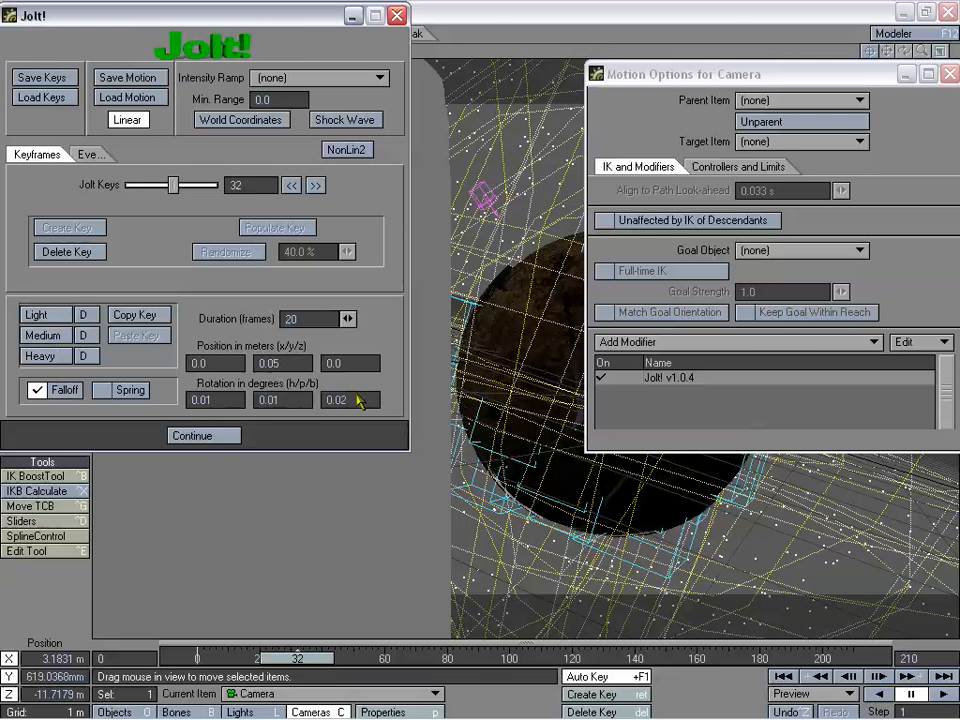
left_click(60, 338)
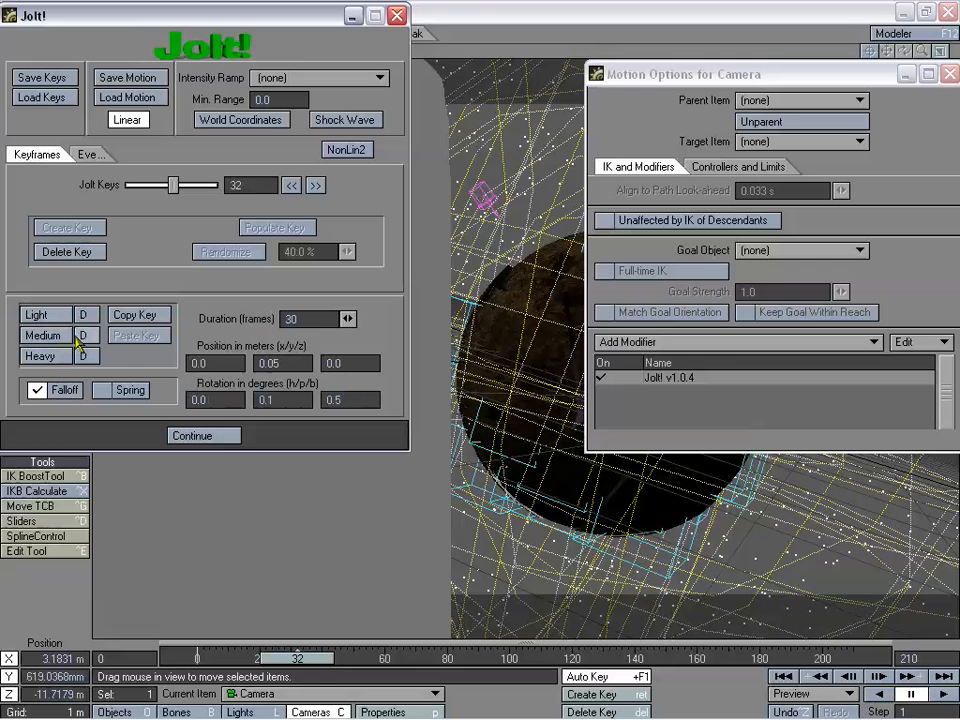
left_click(46, 355)
left_click(40, 315)
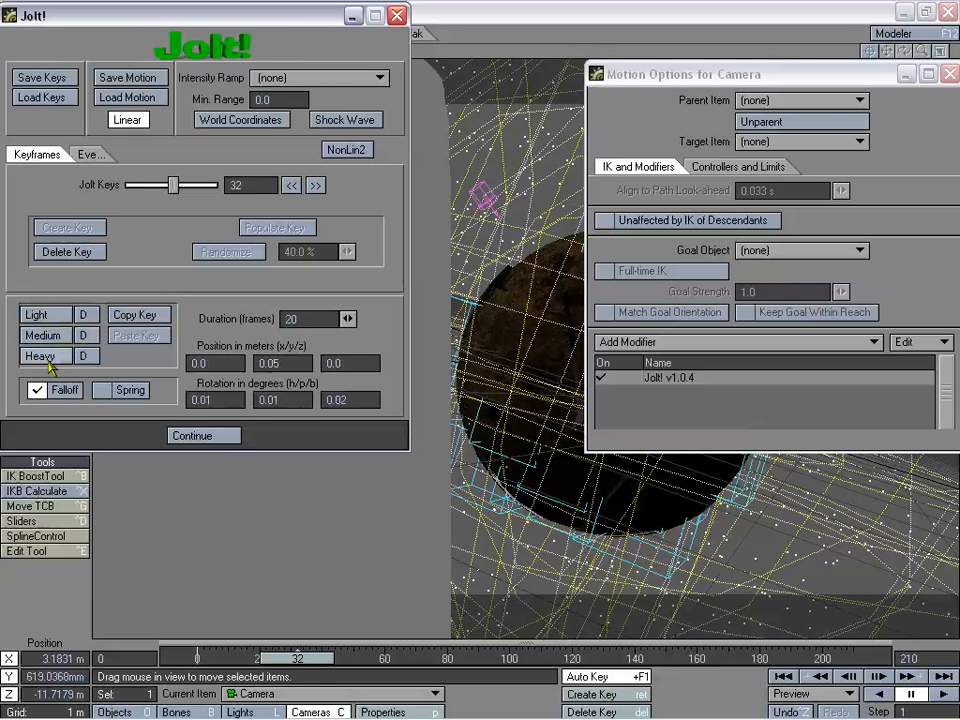
Examine Jolt's event-trigger settings and the scene items it can watch, and return to the keyframe settings
left_click(90, 154)
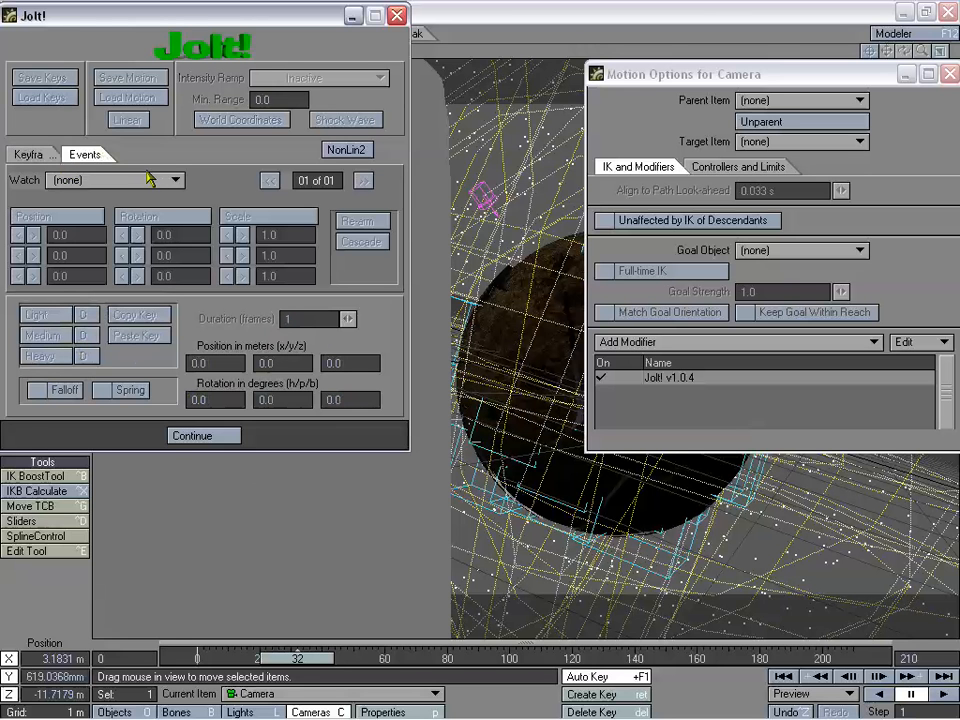
left_click(120, 180)
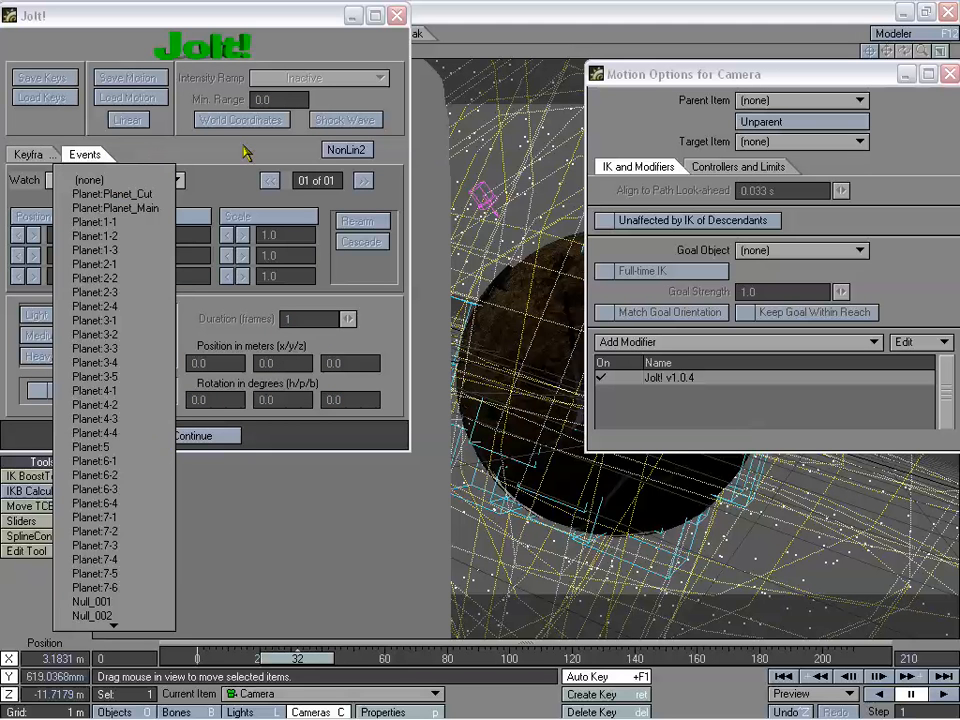
left_click(183, 115)
left_click(42, 158)
left_click(85, 154)
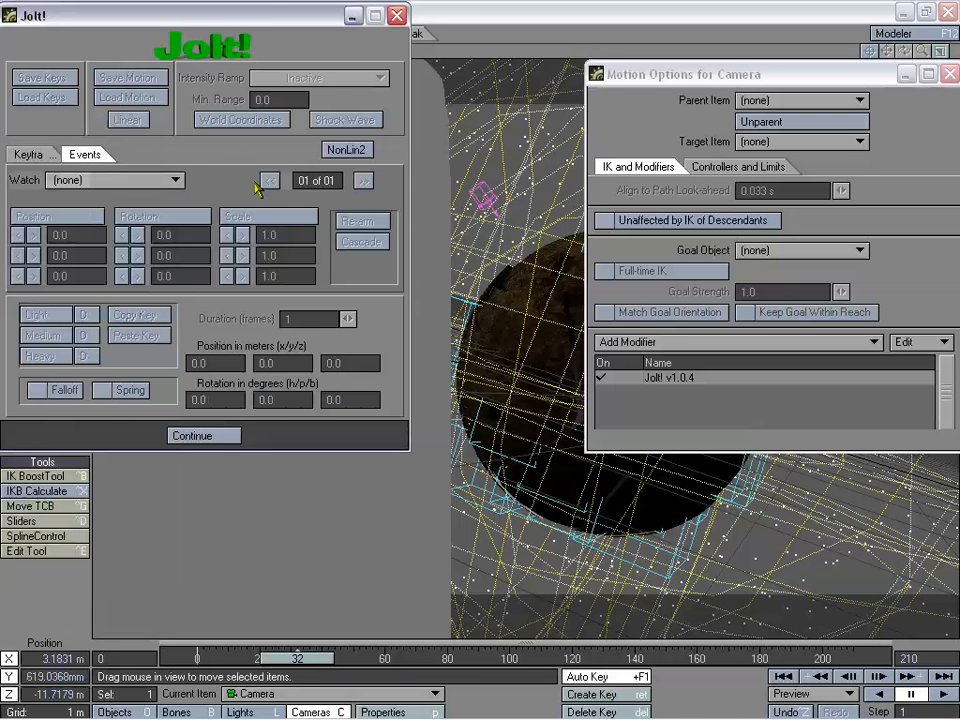
left_click(30, 154)
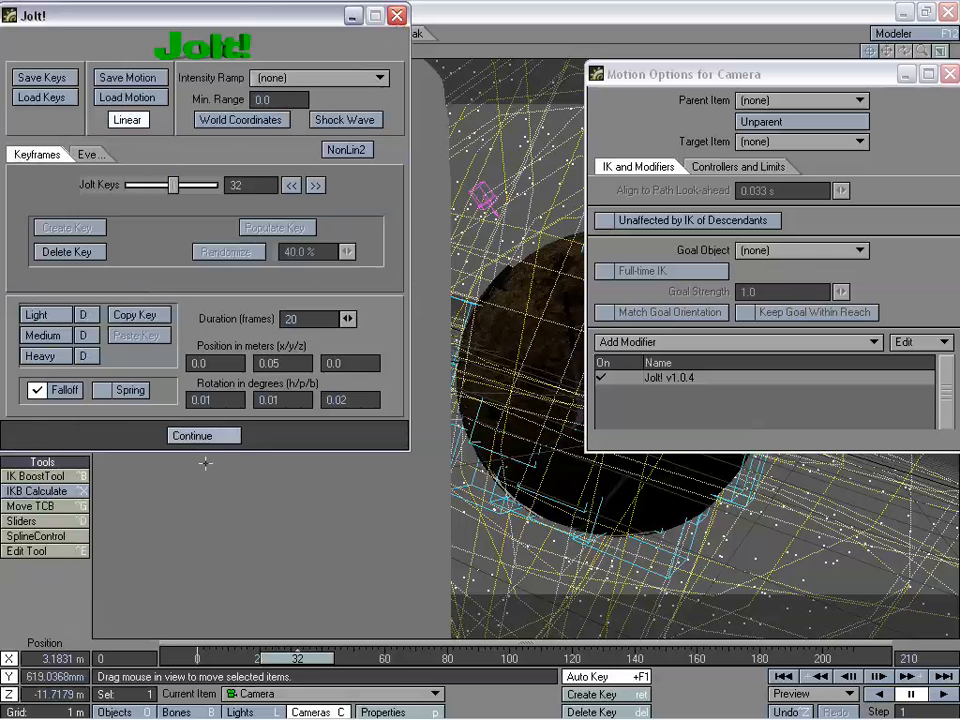
Check the animation up to frame 56, and apply the Medium preset to the camera's frame 32 jolt key
left_click(205, 436)
left_click_drag(305, 665, 371, 661)
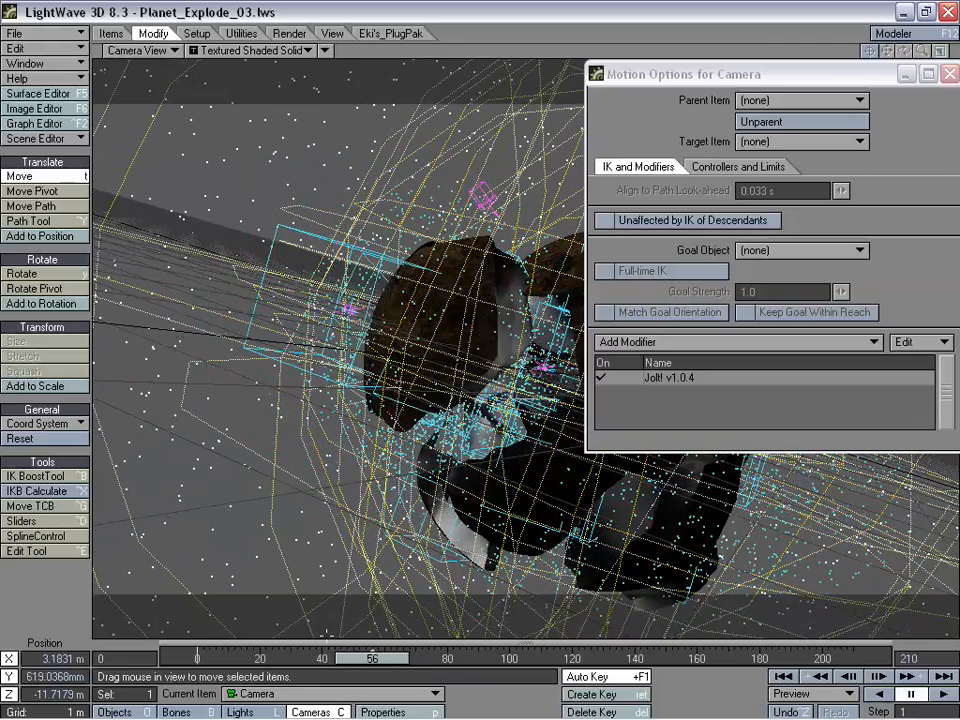
double_click(673, 378)
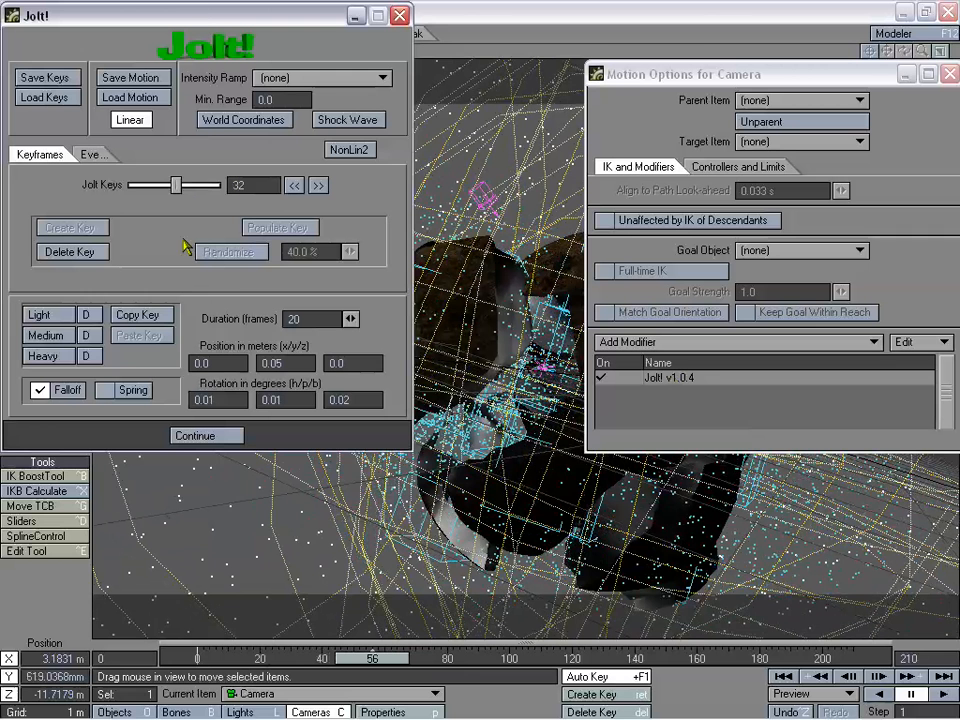
left_click_drag(190, 13, 190, 28)
left_click(48, 354)
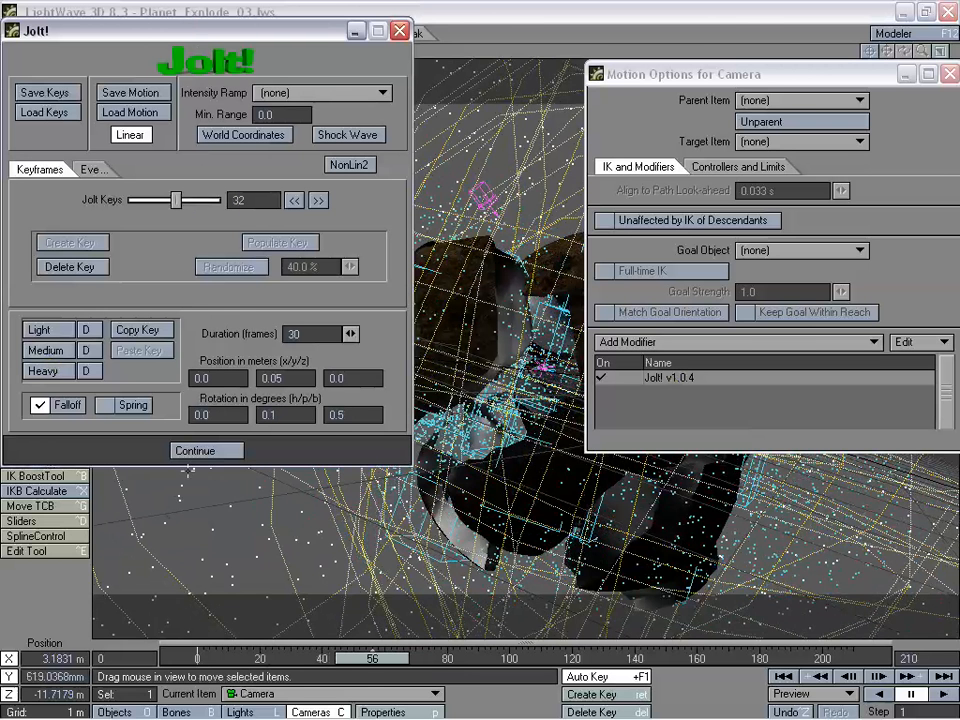
left_click(197, 451)
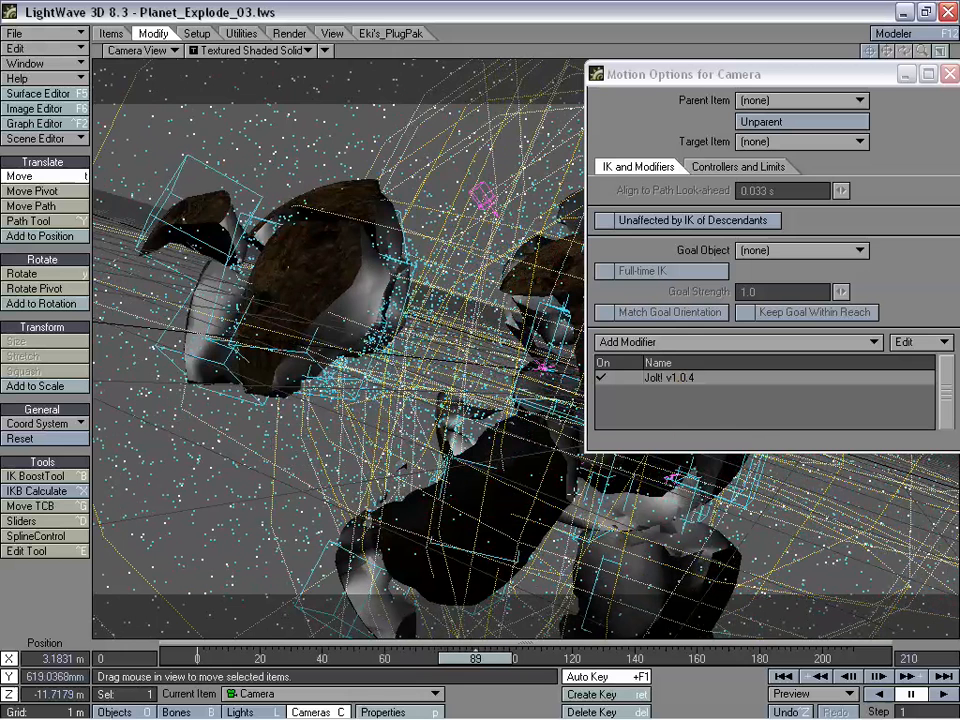
Examine frame 60 in the camera's Jolt keyframe settings, look at the event-trigger settings, and return to the keyframes
double_click(688, 375)
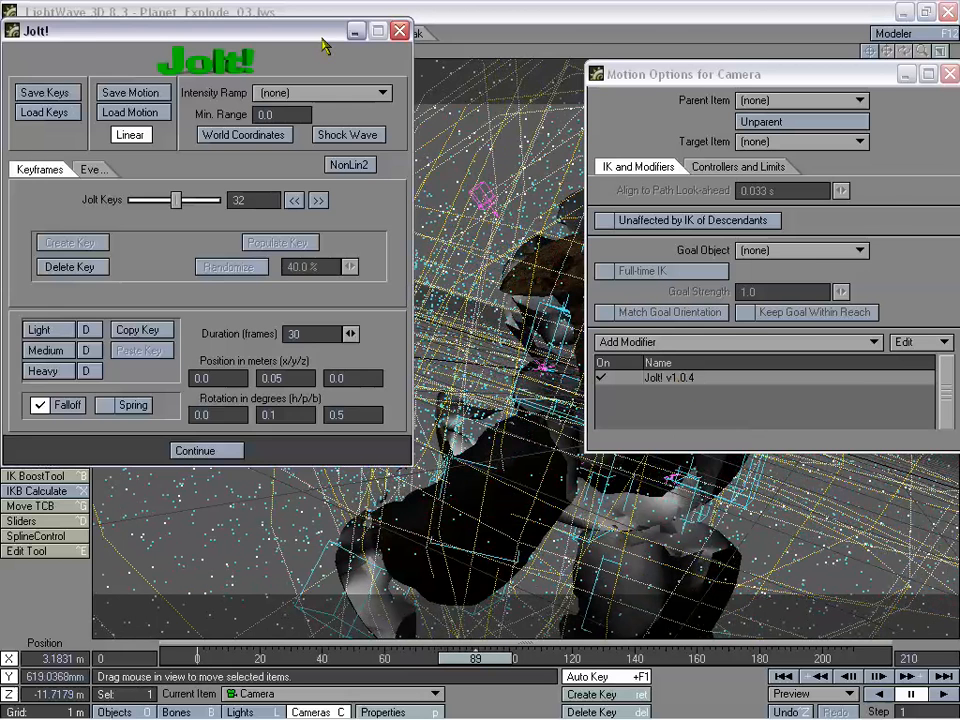
left_click_drag(251, 36, 739, 89)
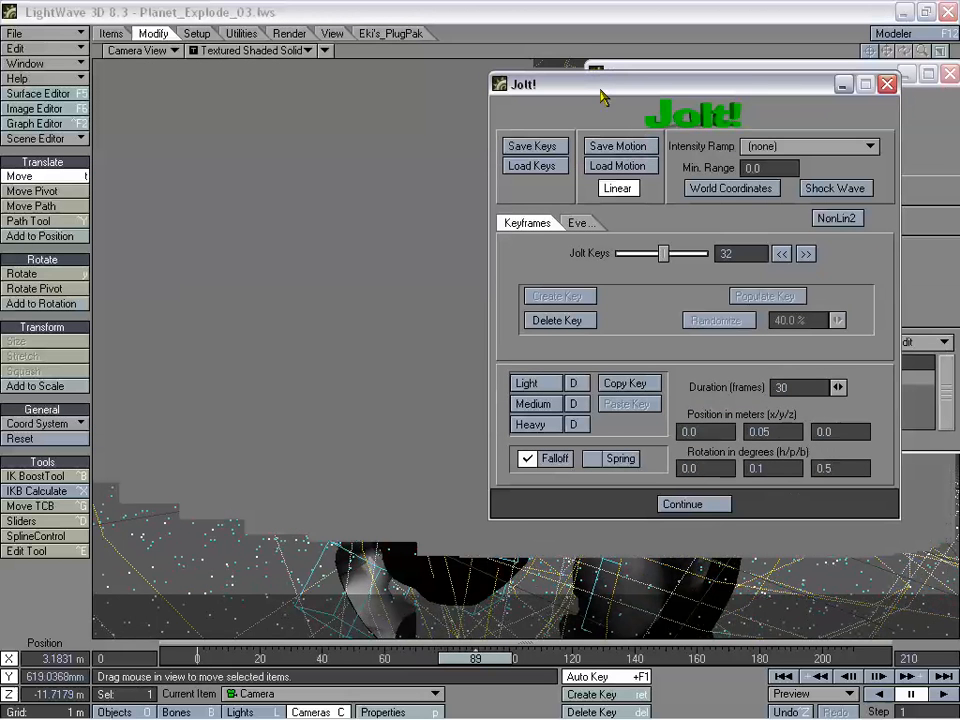
left_click_drag(601, 96, 584, 97)
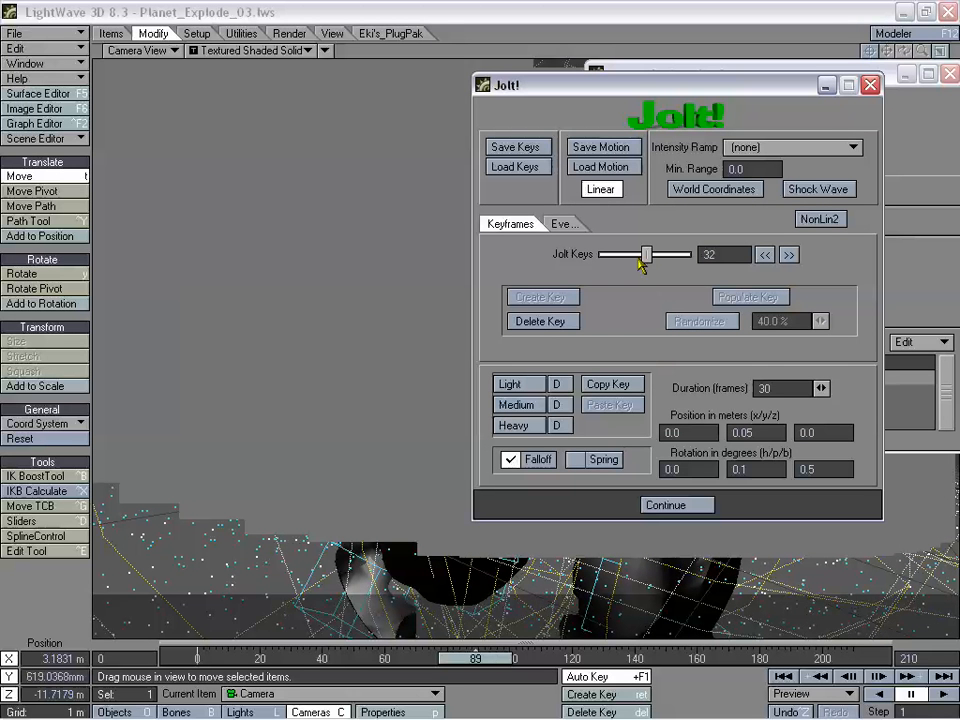
left_click_drag(645, 254, 684, 254)
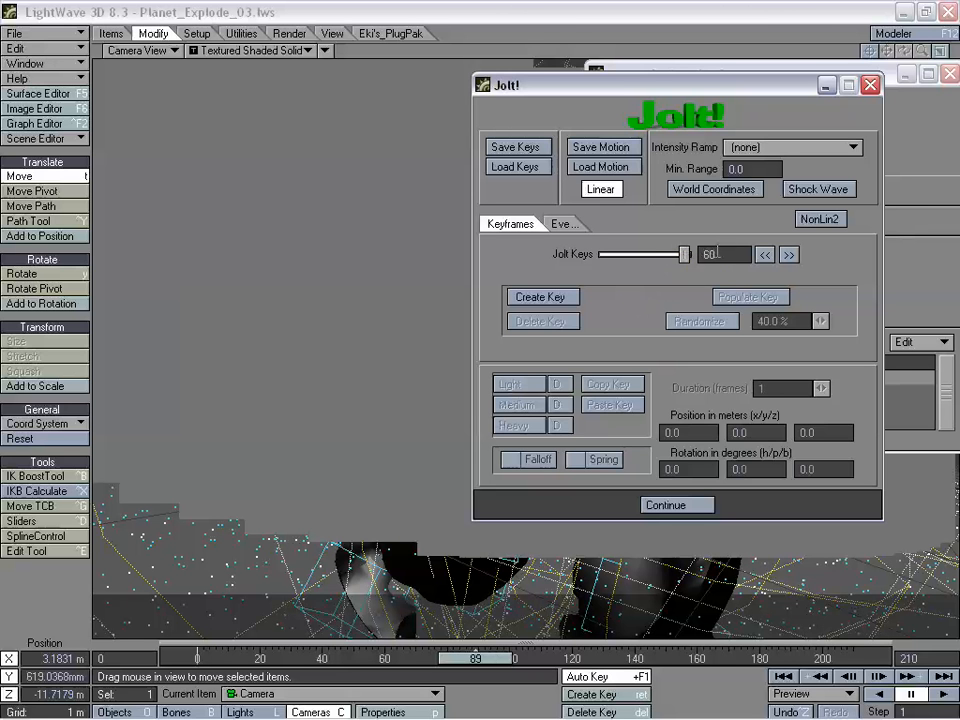
left_click(568, 224)
left_click(525, 224)
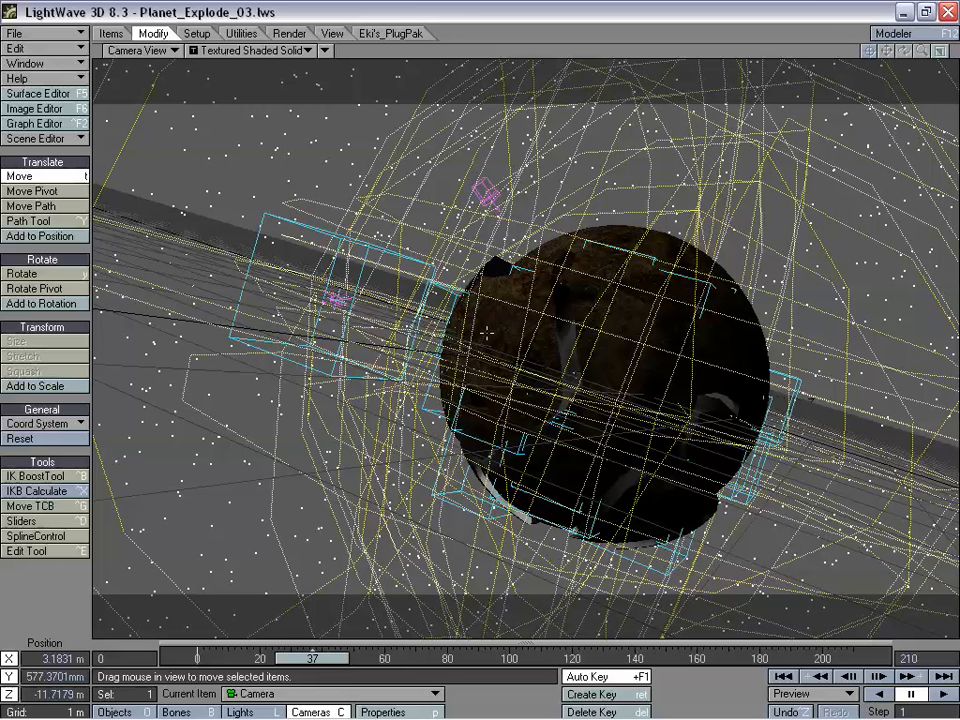
key("m")
left_click_drag(713, 114, 687, 113)
double_click(531, 407)
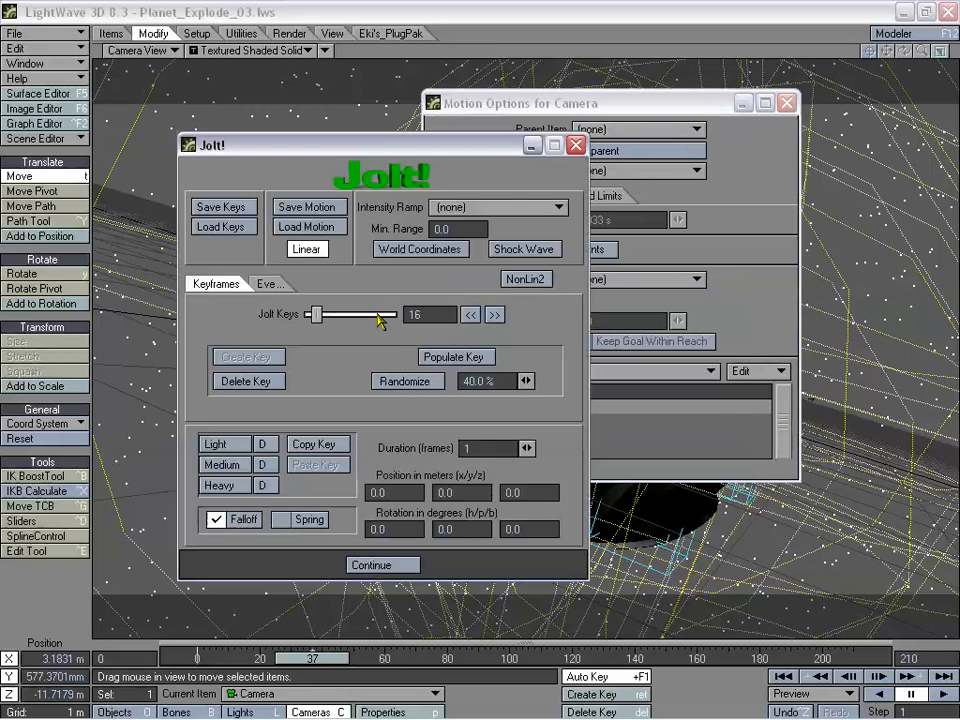
left_click(577, 146)
left_click_drag(585, 107, 573, 113)
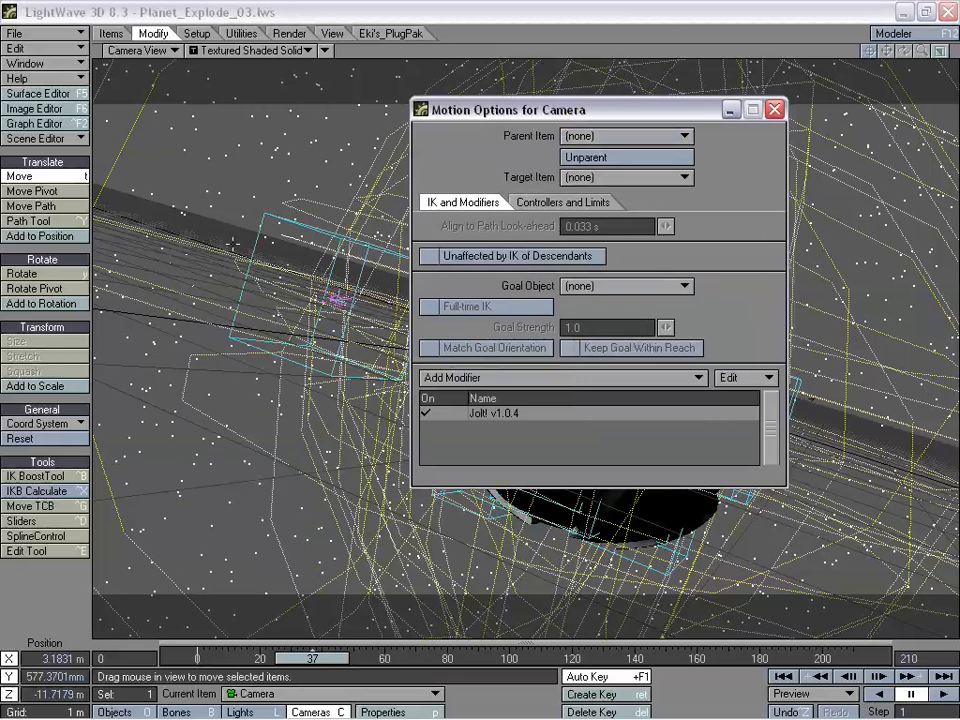
left_click(232, 244, "ctrl+shift")
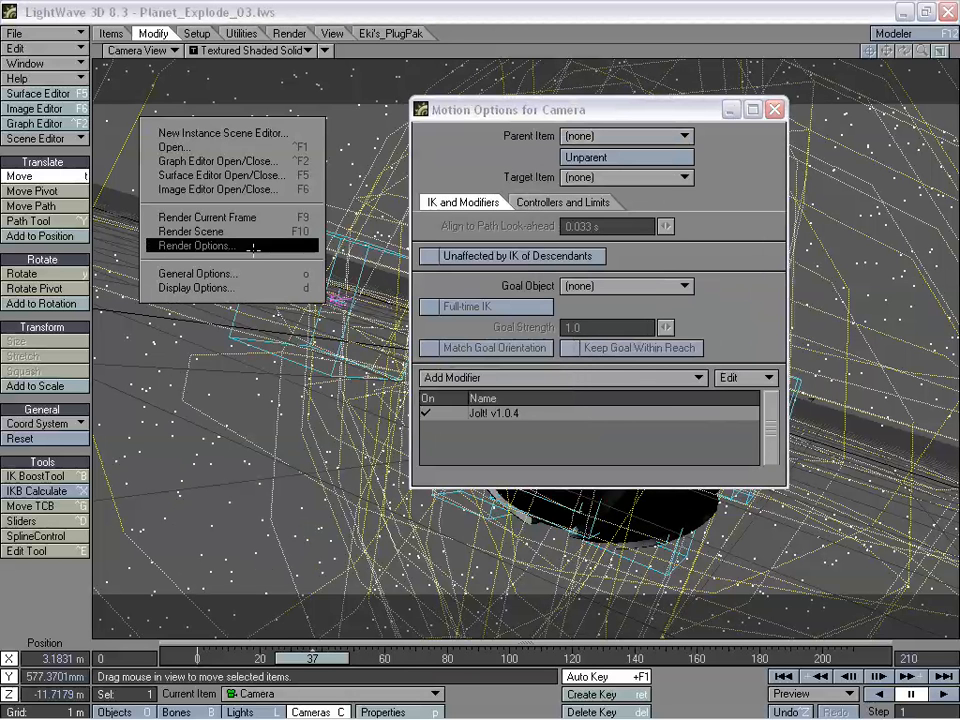
left_click(221, 246)
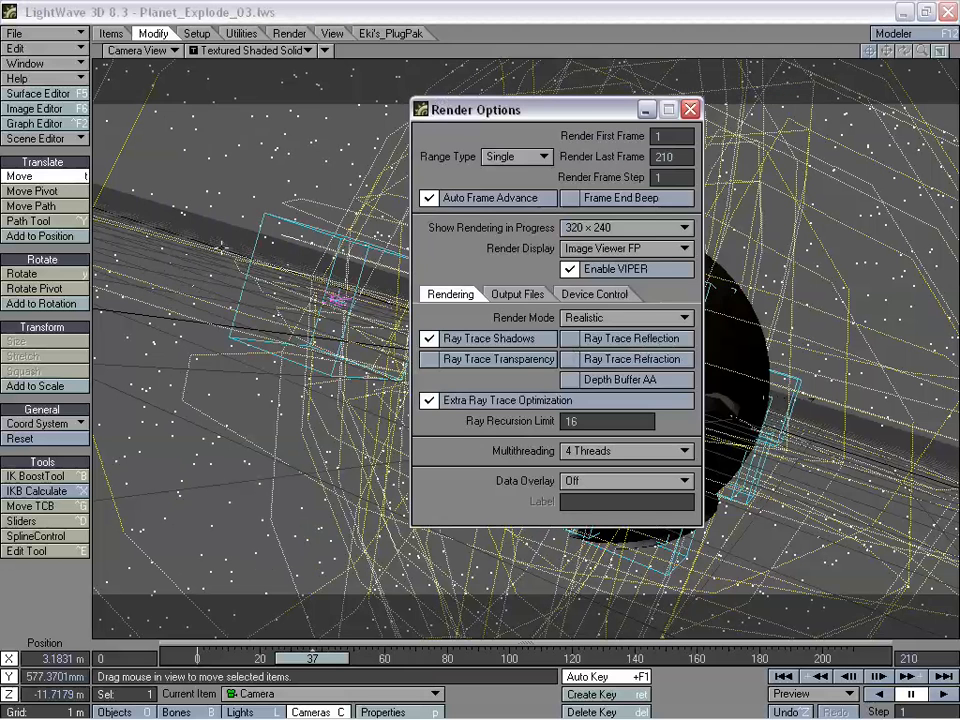
left_click_drag(500, 110, 468, 106)
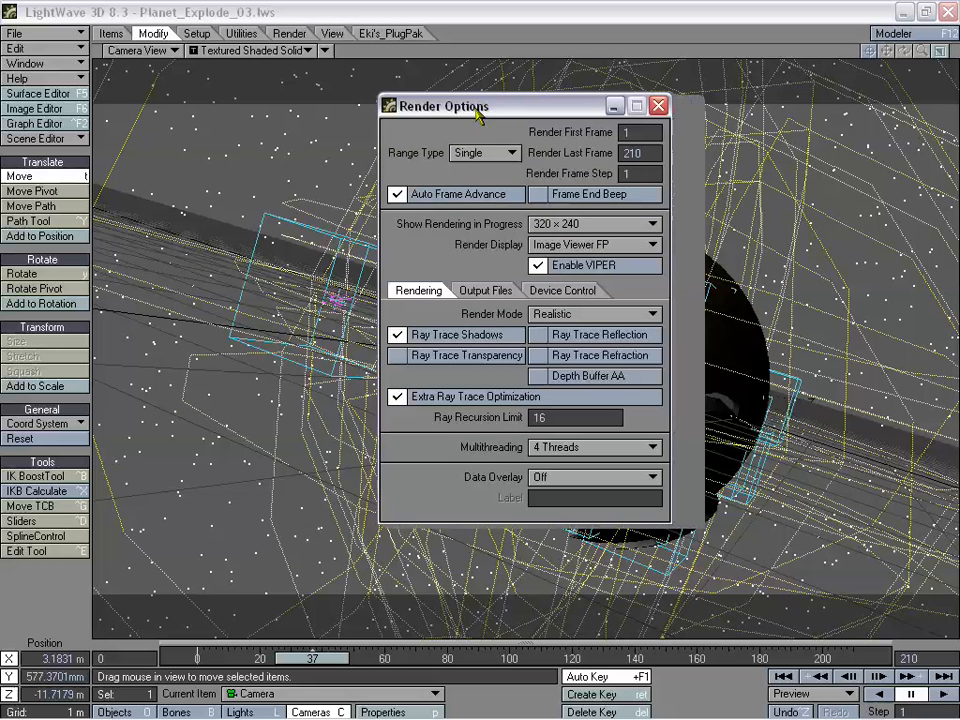
left_click(658, 105)
Reopen the camera's Jolt modifier and examine its keyframe settings around frames 15 and 16
key("m")
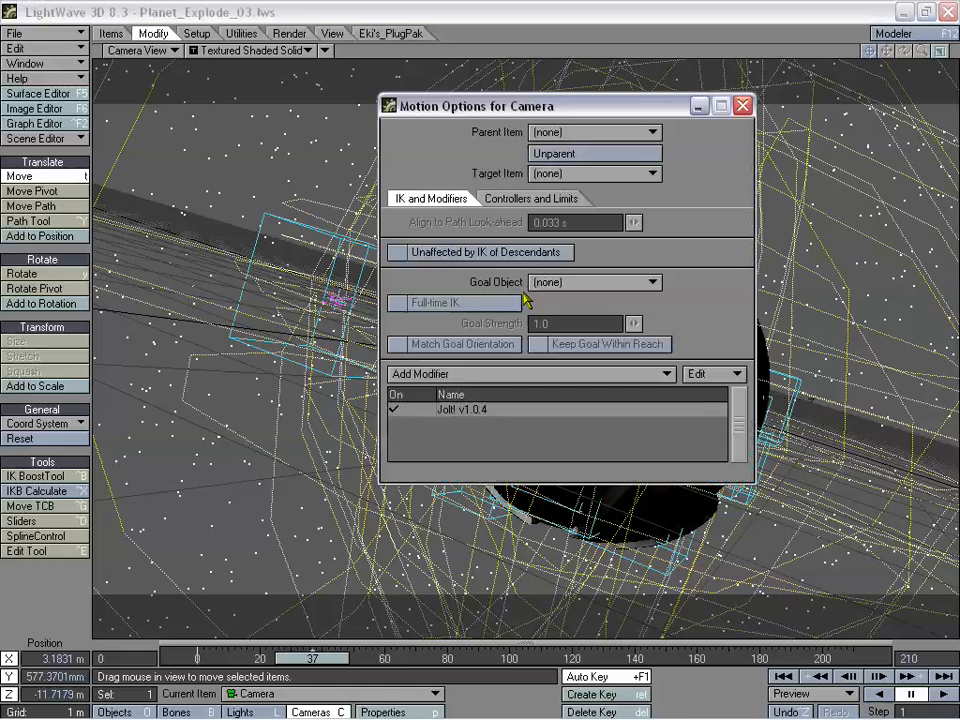
left_click_drag(529, 111, 607, 96)
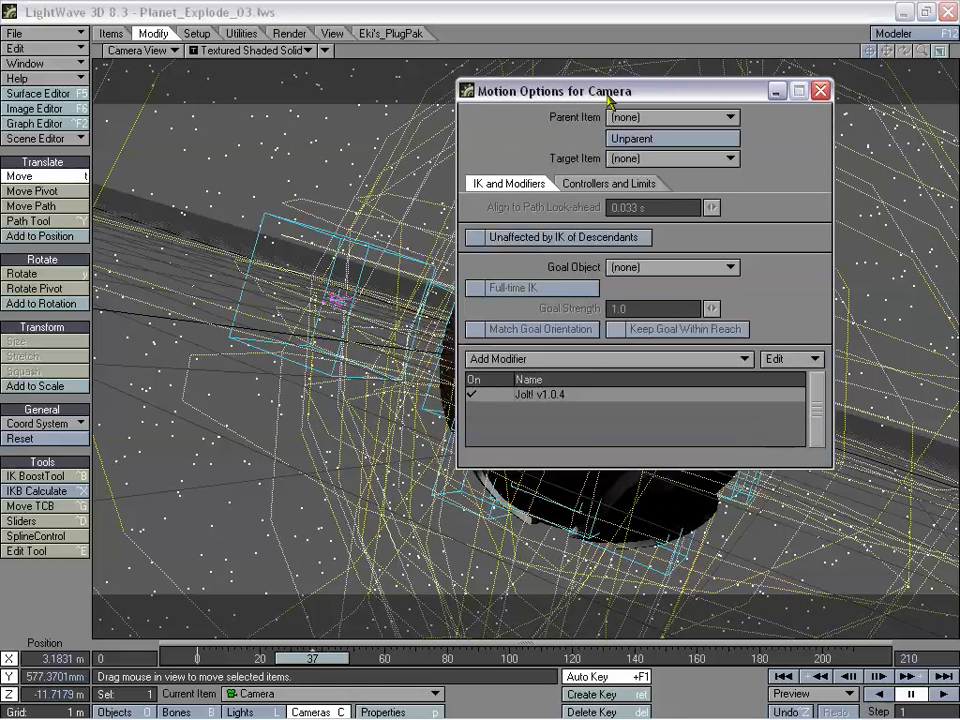
double_click(547, 397)
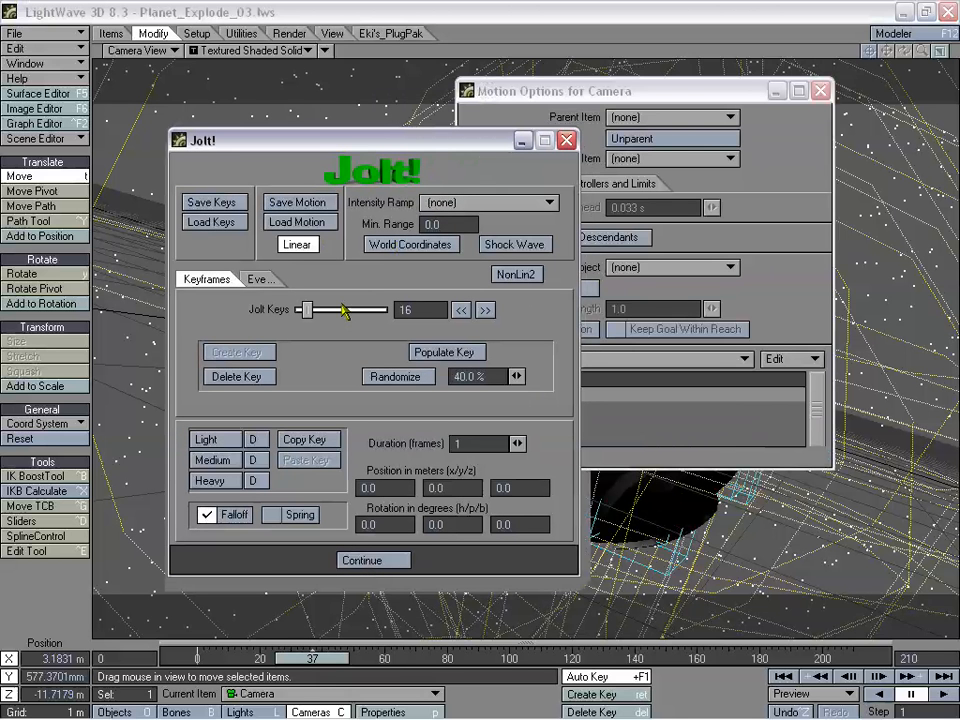
mouse_move(305, 309)
left_mouse_down()
mouse_move(384, 310)
mouse_move(306, 311)
left_mouse_up()
left_click_drag(355, 146, 686, 151)
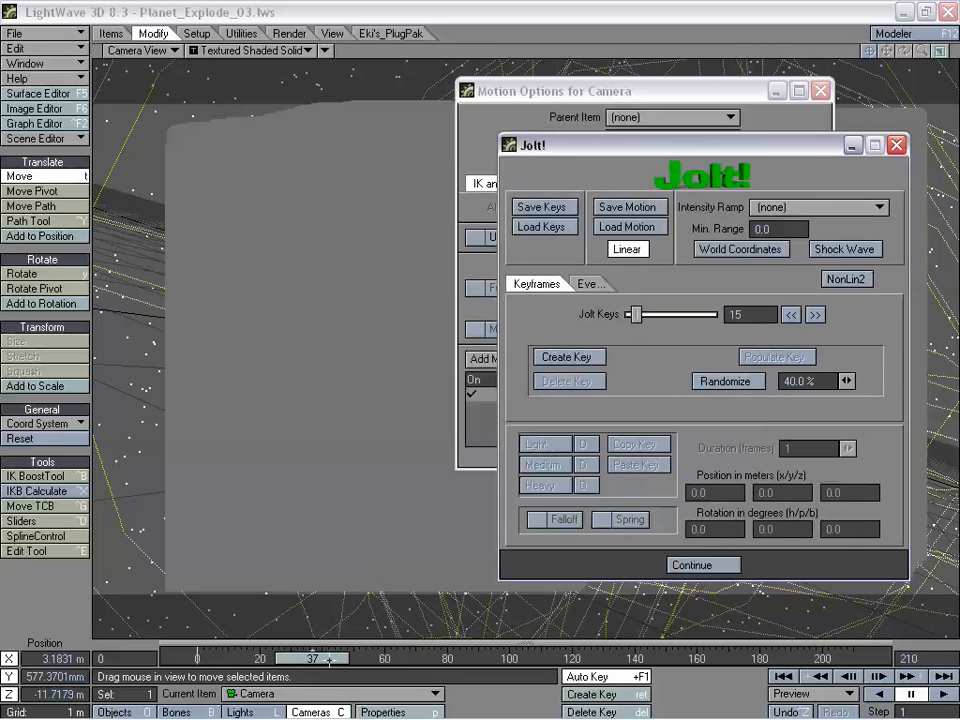
left_click(691, 565)
Create a camera jolt key at frame 77 with the Light preset and set its duration to 25 frames
mouse_move(611, 97)
left_mouse_down()
mouse_move(129, 124)
mouse_move(154, 109)
left_mouse_up()
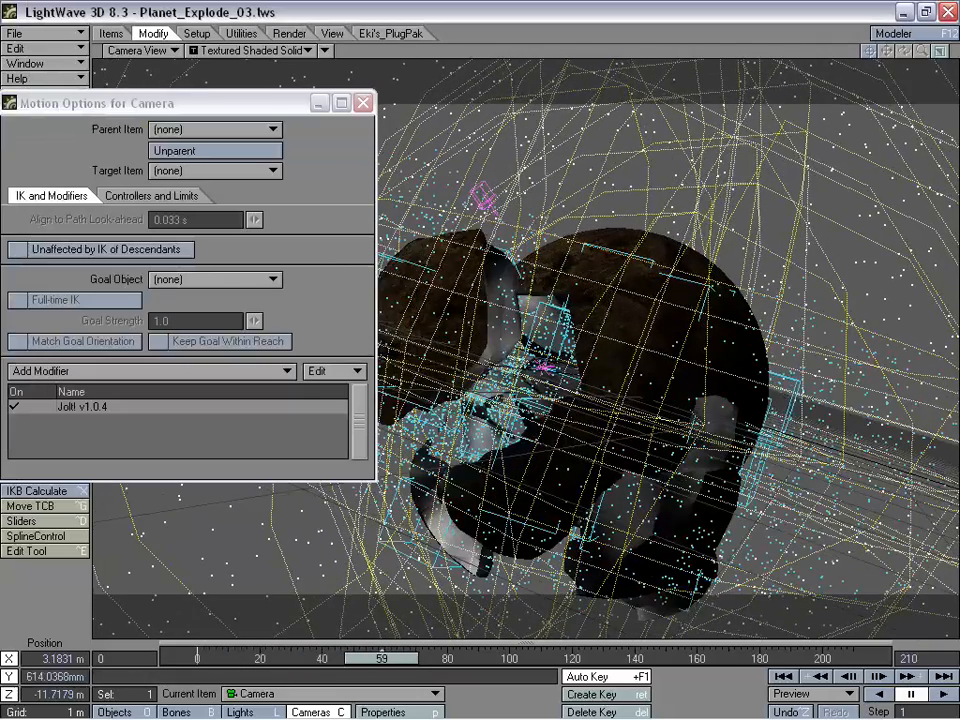
mouse_move(180, 103)
left_mouse_down()
mouse_move(825, 230)
mouse_move(822, 253)
mouse_move(808, 257)
left_mouse_up()
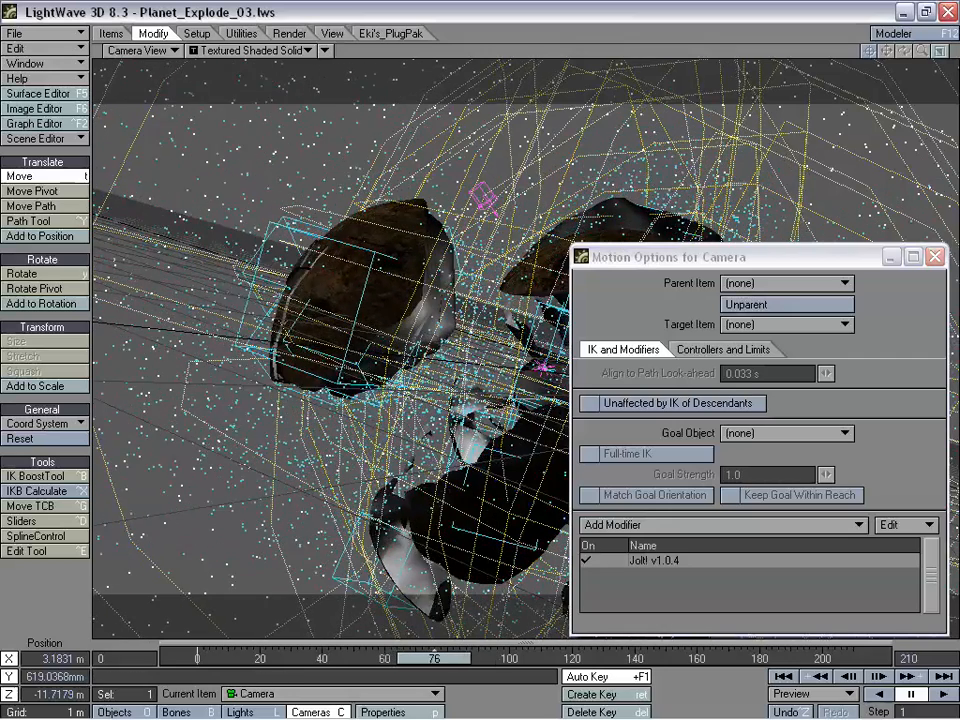
double_click(657, 563)
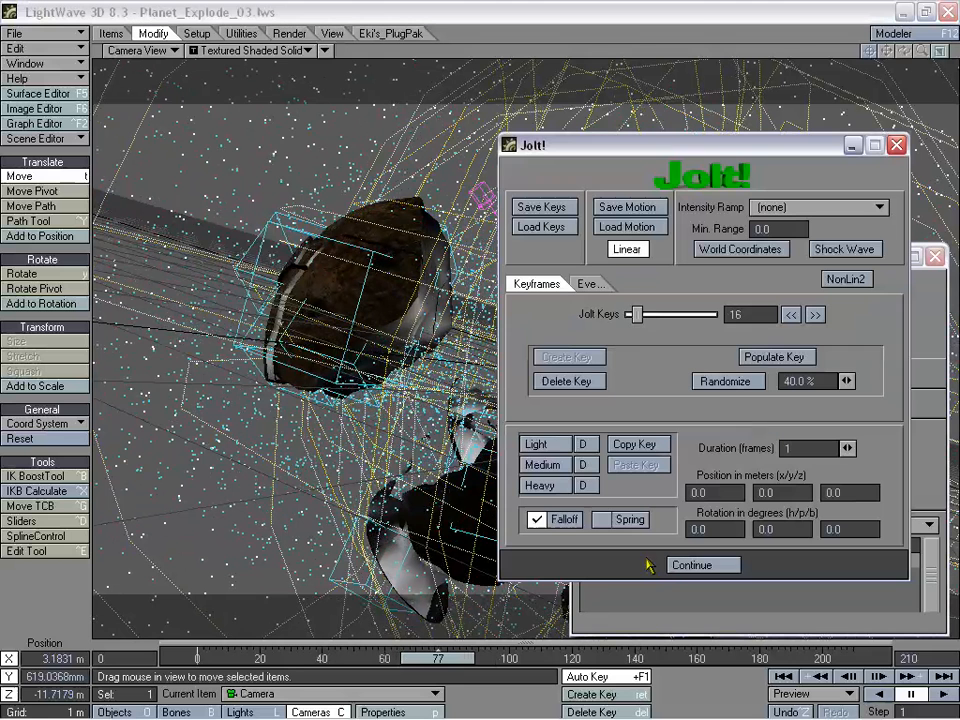
left_click_drag(640, 318, 665, 322)
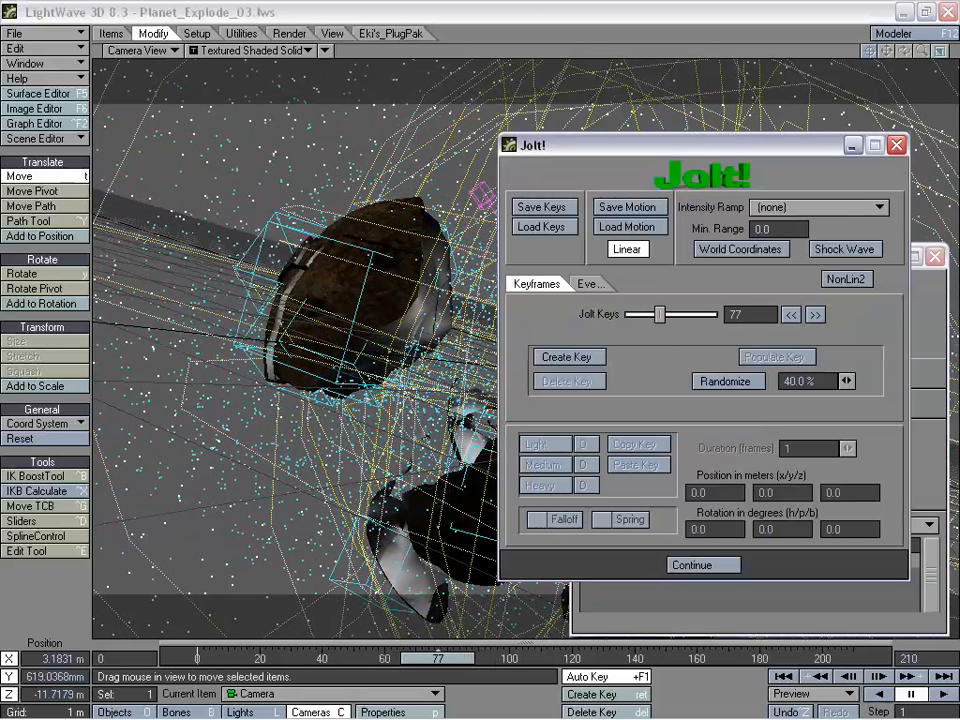
left_click(565, 358)
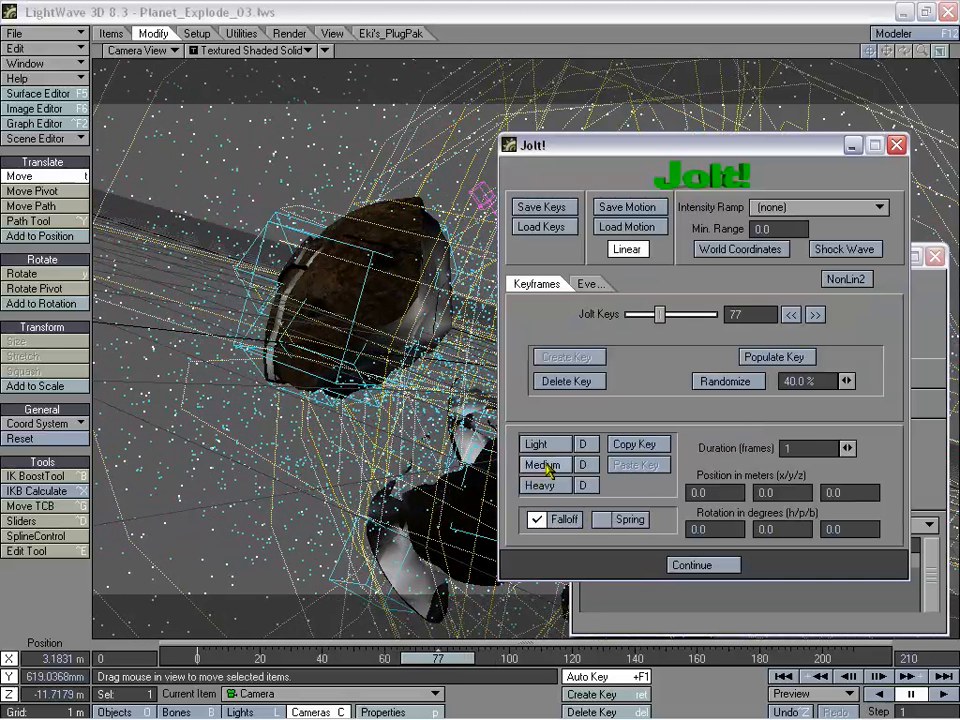
left_click(545, 465)
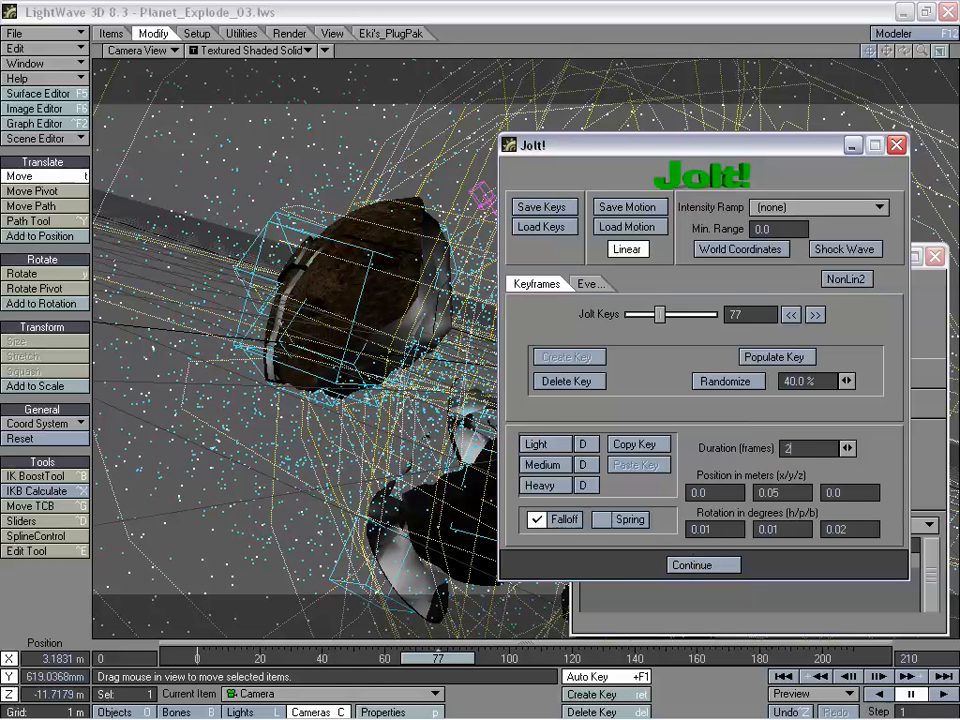
type("5")
key("Tab")
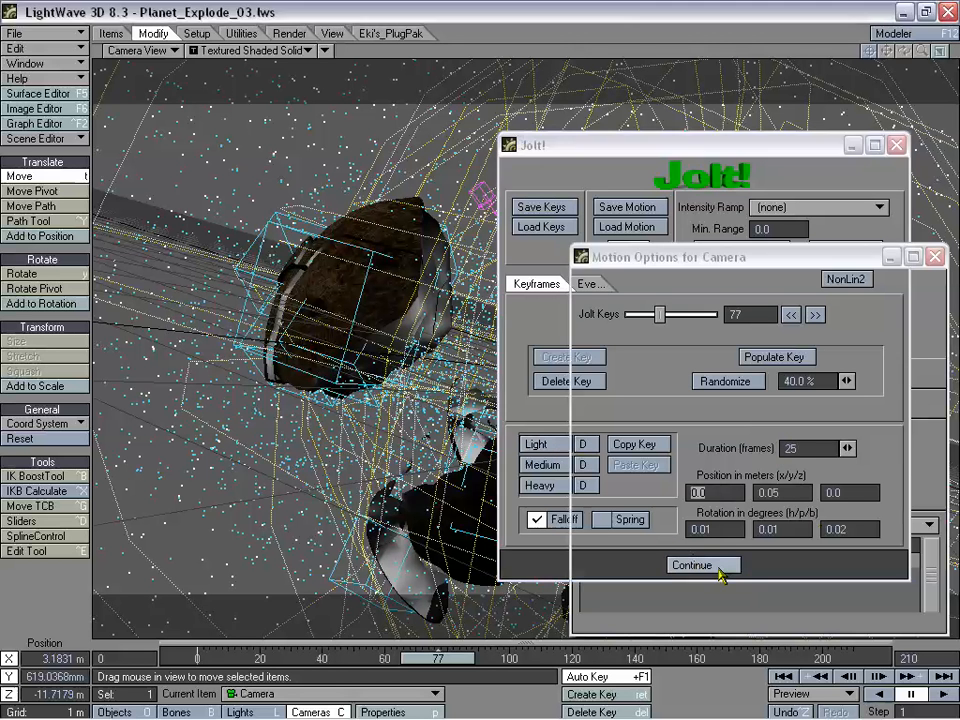
left_click(720, 566)
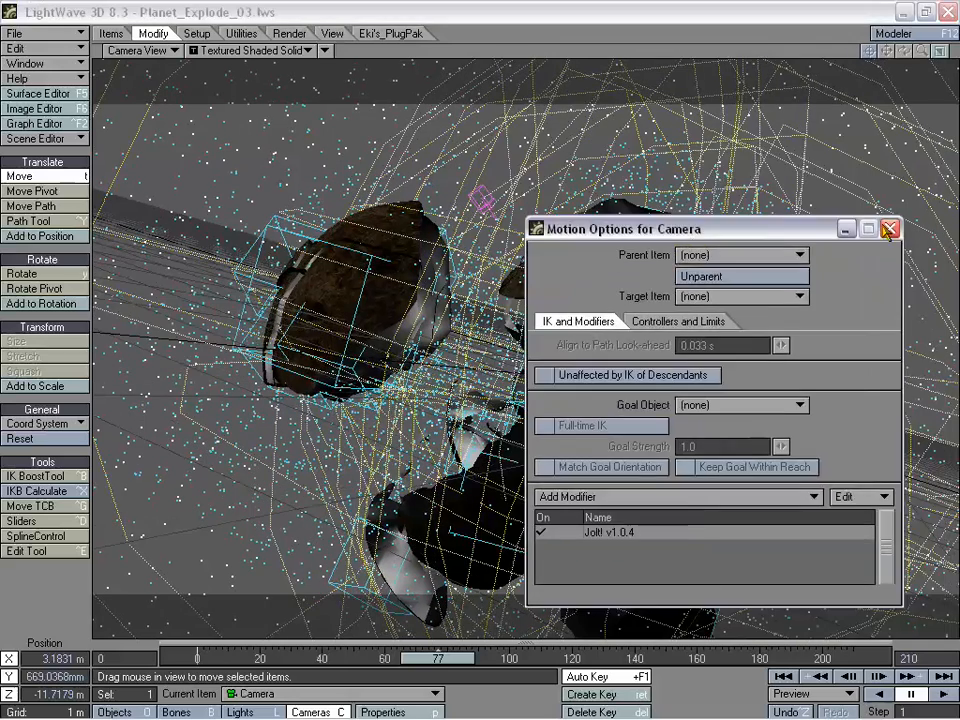
left_click(935, 257)
Locate the next explosion in the animation, create a camera jolt key at frame 102 and apply the Heavy preset
left_click_drag(450, 667, 512, 659)
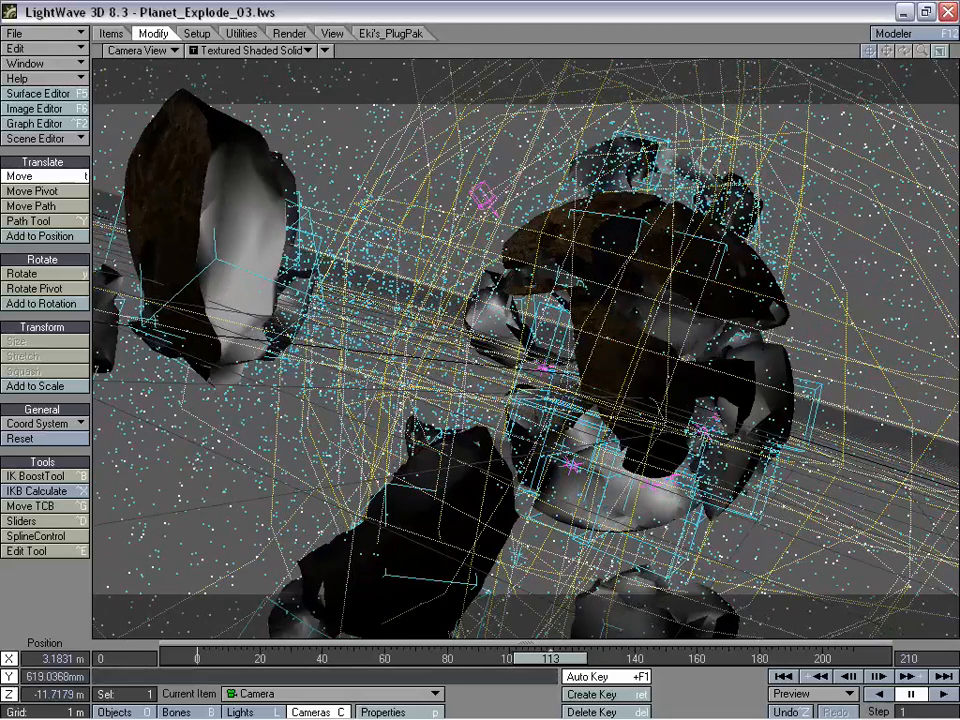
mouse_move(562, 659)
left_mouse_down()
mouse_move(472, 659)
mouse_move(591, 659)
mouse_move(480, 659)
mouse_move(515, 659)
left_mouse_up()
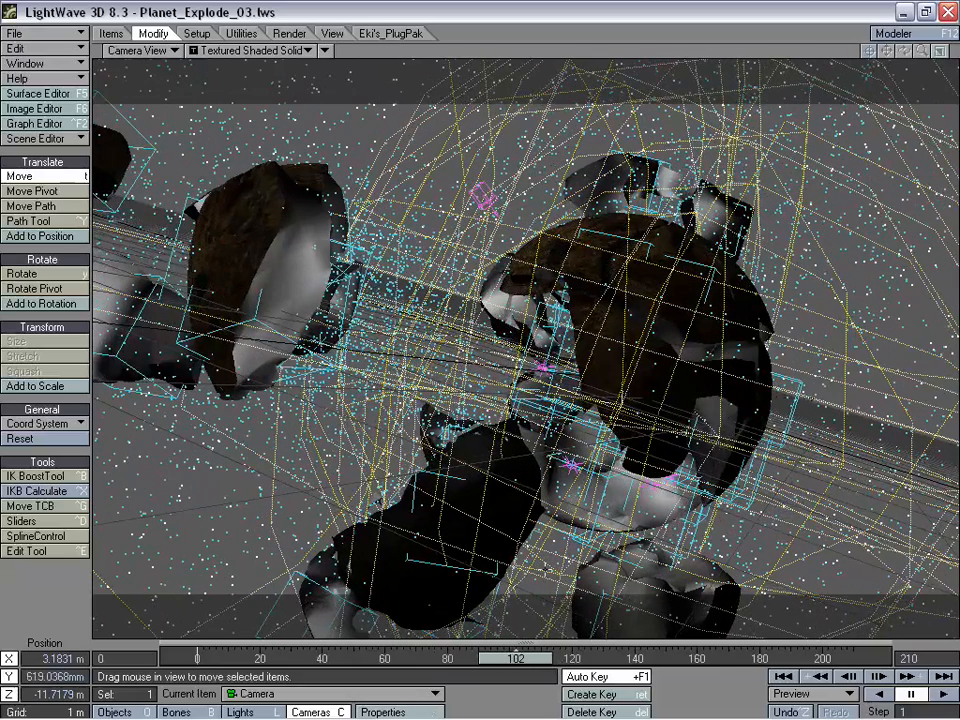
key("m")
double_click(615, 540)
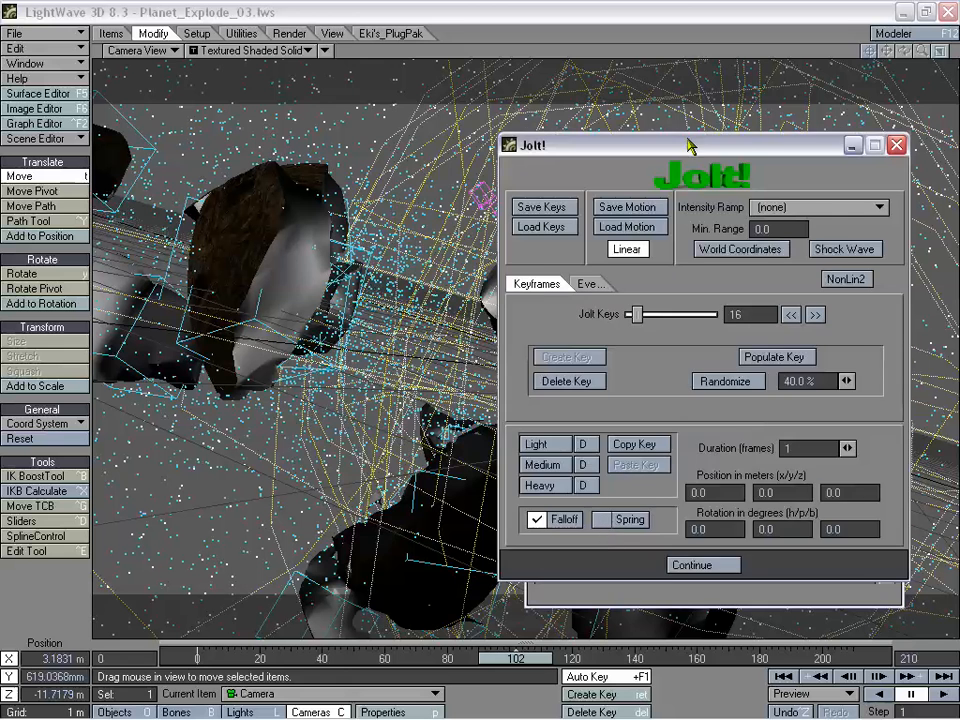
left_click_drag(690, 148, 531, 106)
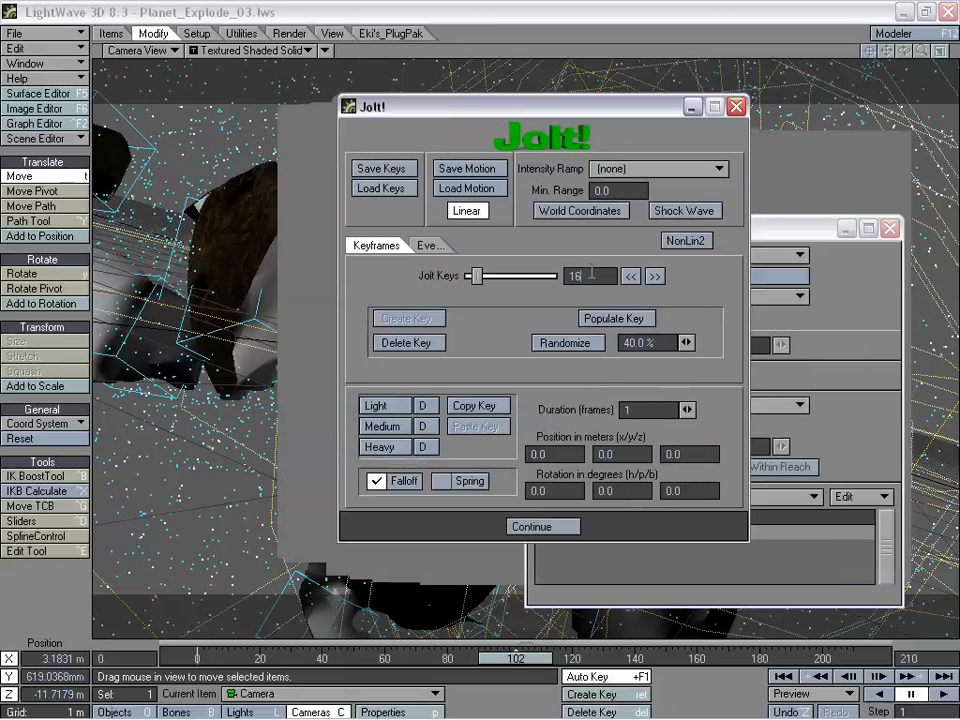
left_click_drag(591, 275, 559, 274)
type("102")
key("Return")
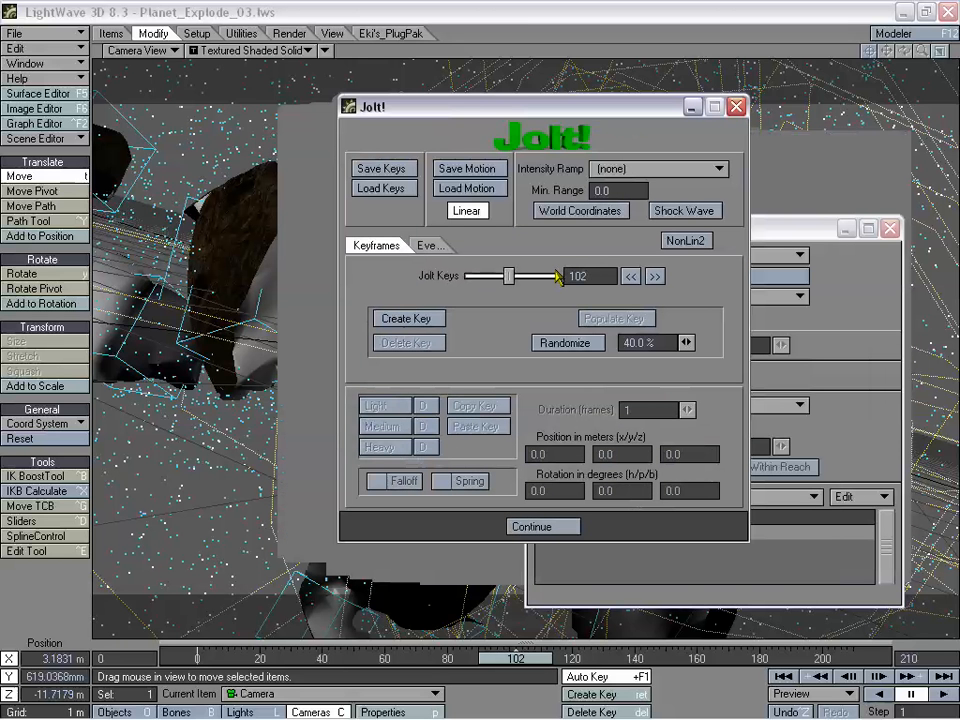
left_click(406, 318)
left_click(380, 447)
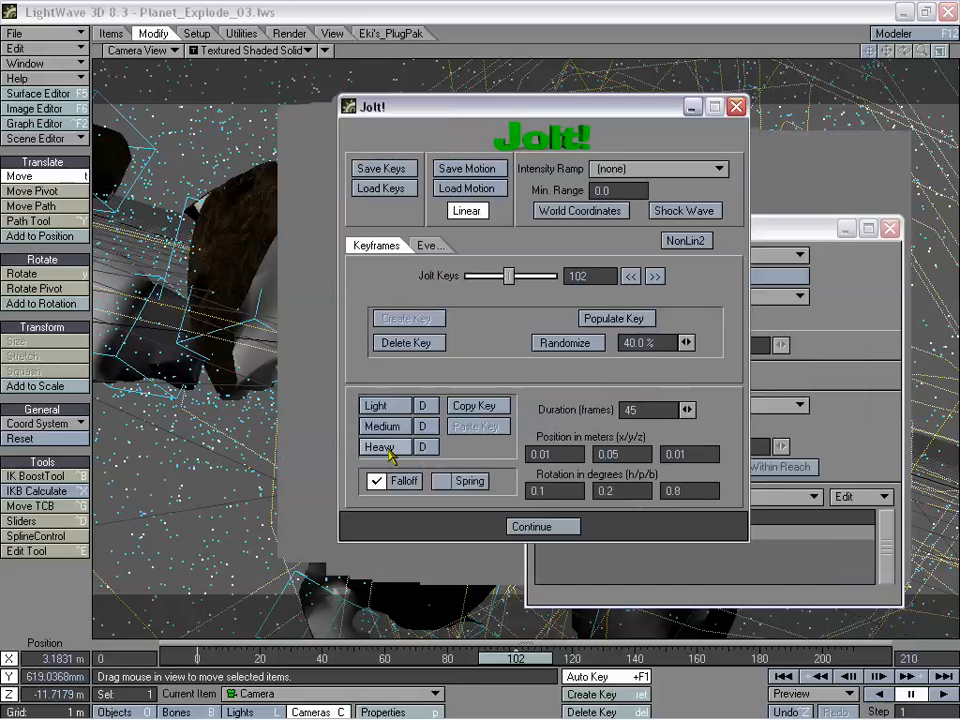
left_click(522, 526)
Create a camera jolt key at frame 156, apply the Light preset and close the camera's motion options
left_click_drag(703, 229, 181, 59)
left_click_drag(508, 660, 685, 660)
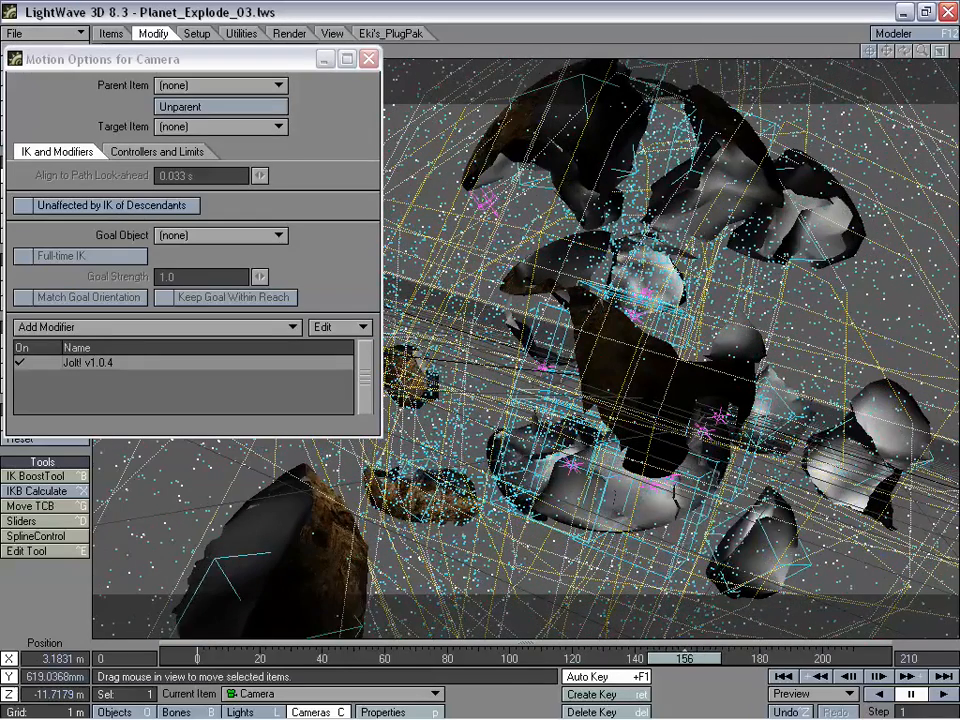
double_click(124, 363)
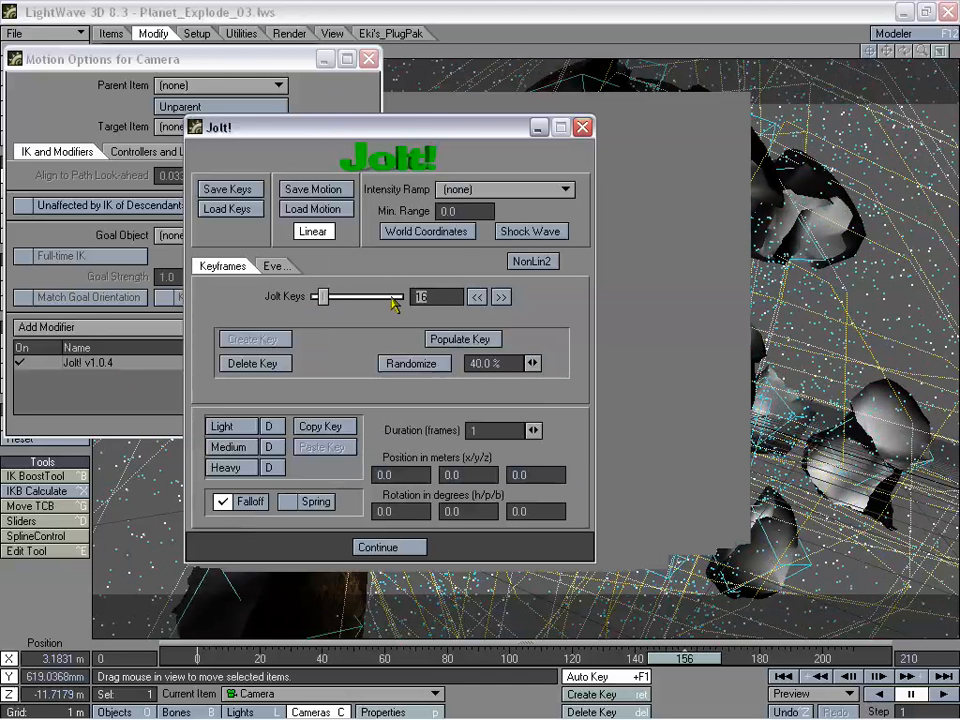
type("156")
key("Return")
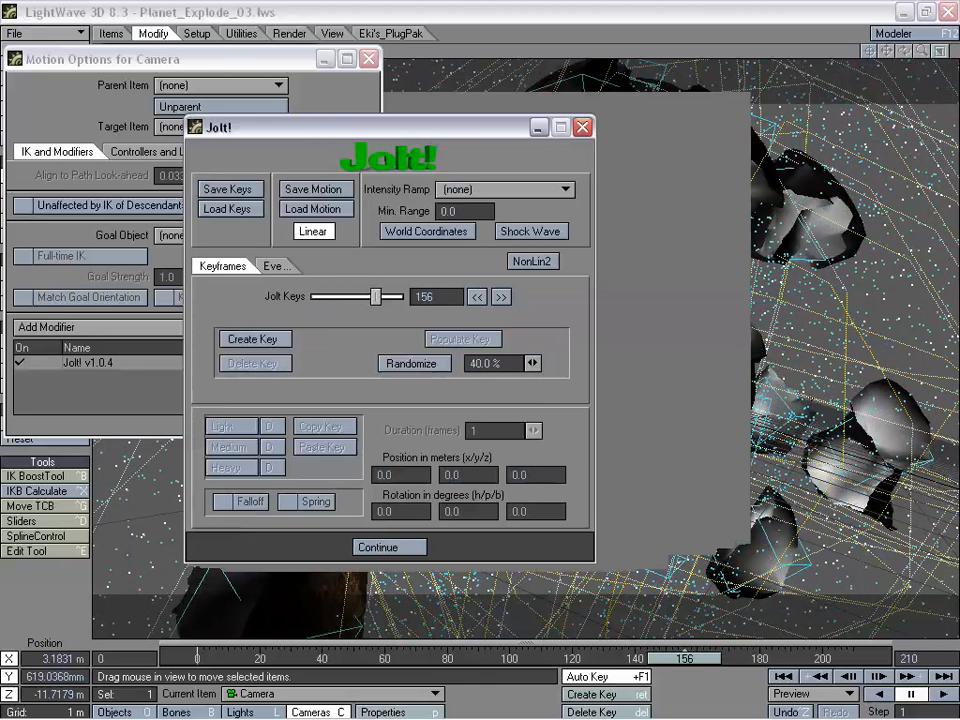
left_click(268, 339)
left_click(240, 428)
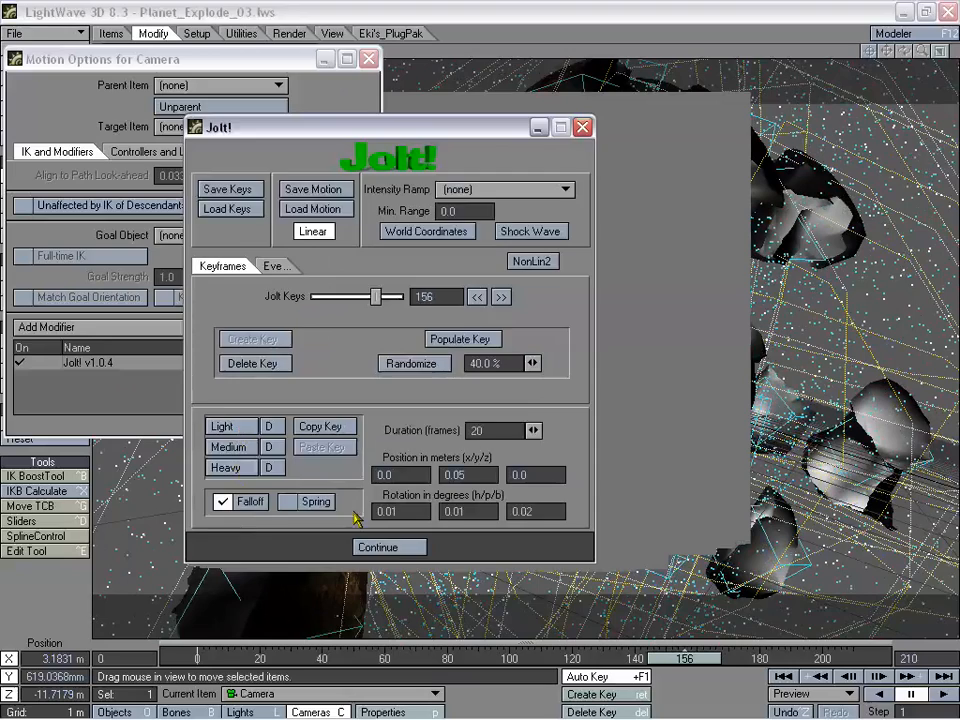
left_click(377, 546)
left_click(369, 58)
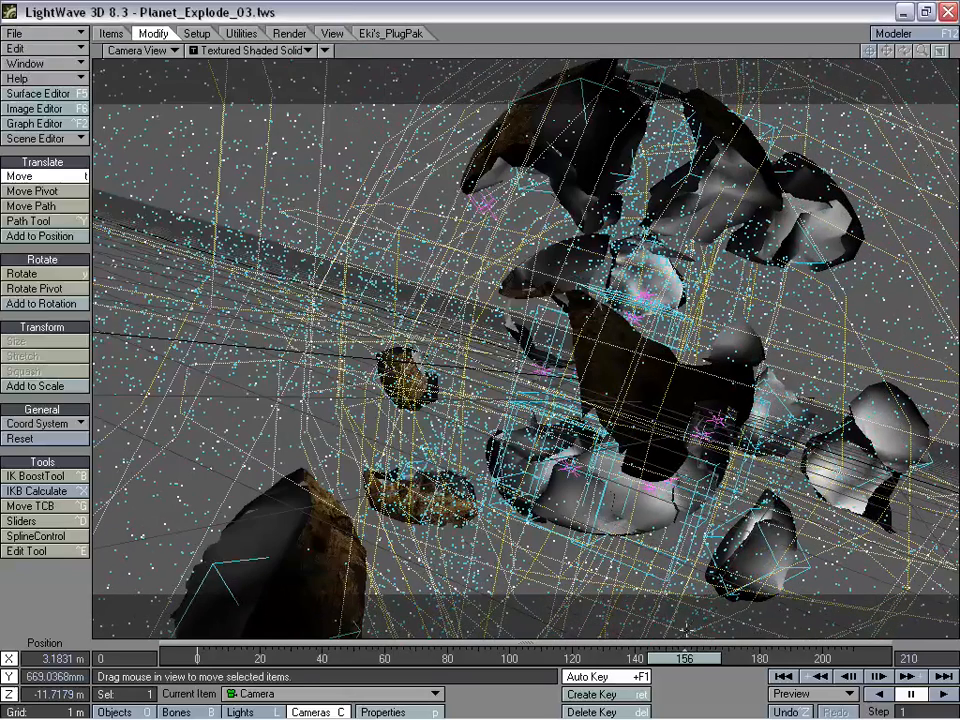
Go to frame 79 and examine the image filters available in the Effects processing settings
mouse_move(702, 664)
left_mouse_down()
mouse_move(853, 664)
mouse_move(245, 664)
mouse_move(854, 660)
mouse_move(208, 660)
mouse_move(443, 660)
left_mouse_up()
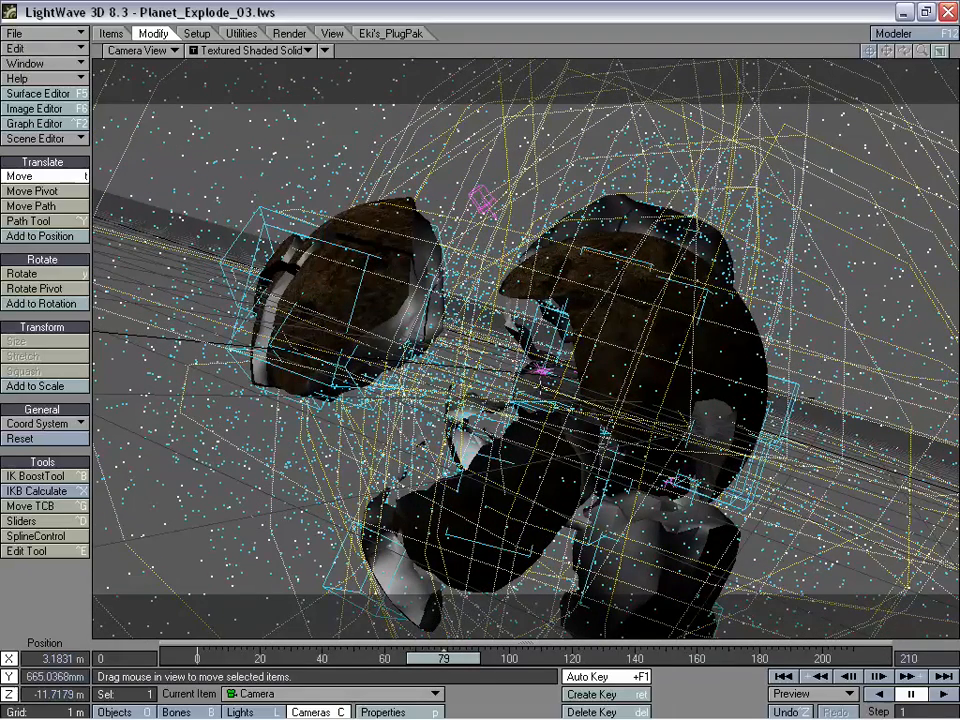
key("ctrl+F8")
left_click_drag(196, 66, 471, 105)
left_click(388, 403)
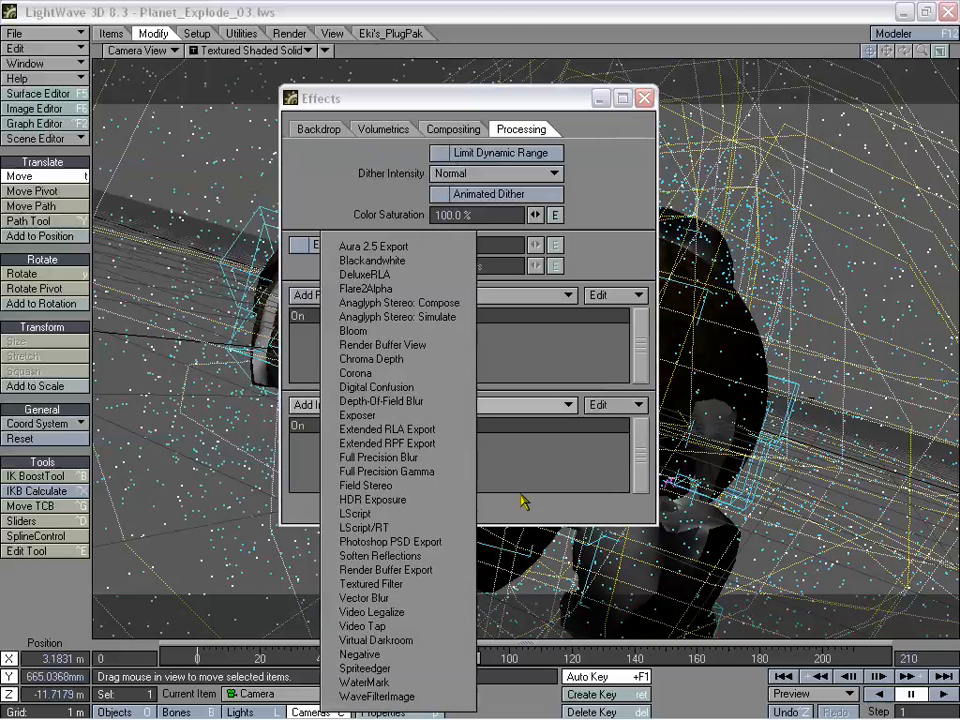
left_click(556, 455)
left_click(644, 98)
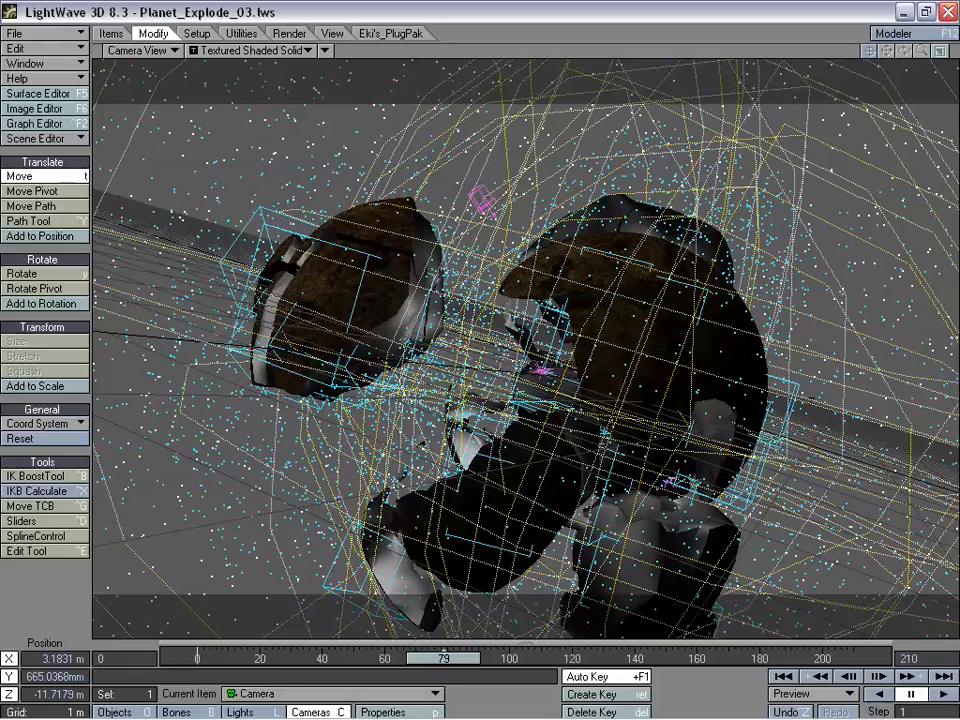
Go to frame 28 and check the scene's render options
left_click_drag(444, 660, 278, 660)
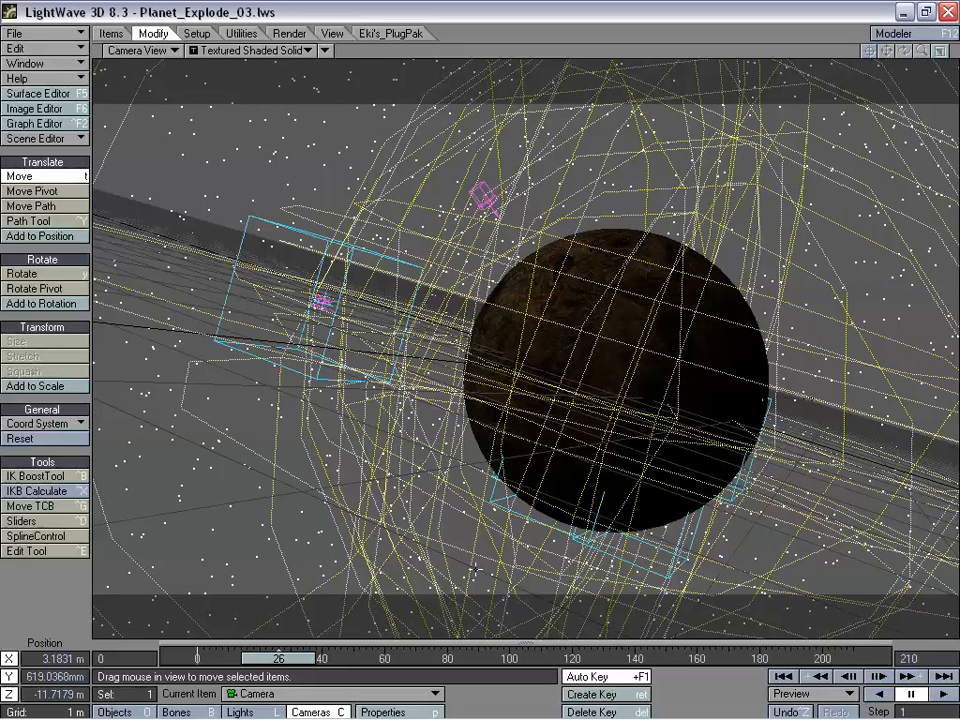
mouse_move(284, 659)
left_mouse_down()
mouse_move(202, 659)
mouse_move(284, 660)
left_mouse_up()
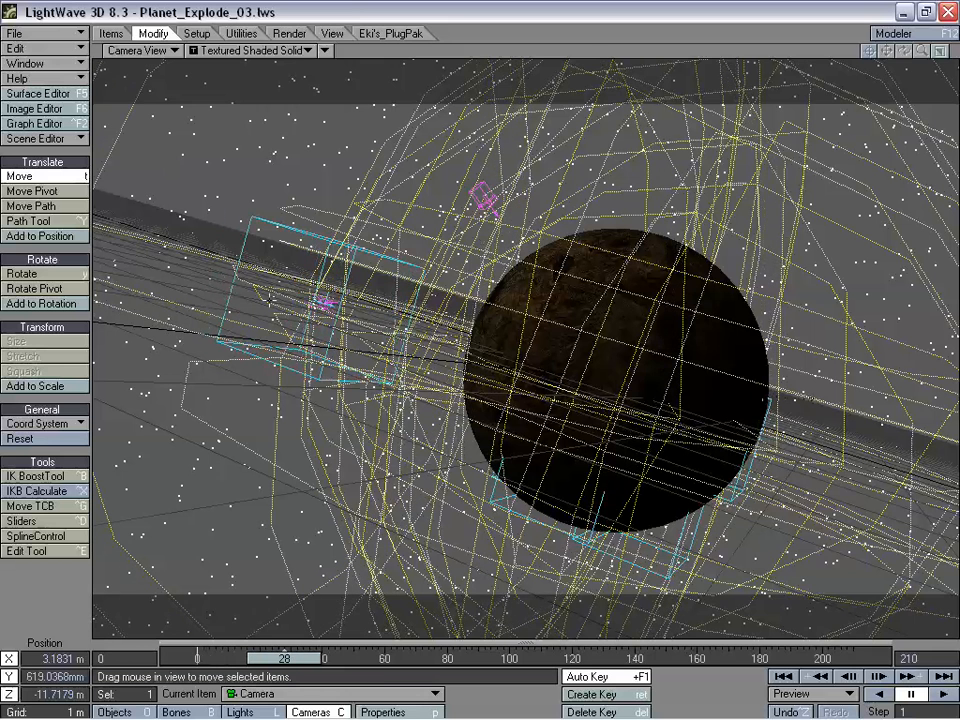
right_click(365, 288, "ctrl+shift")
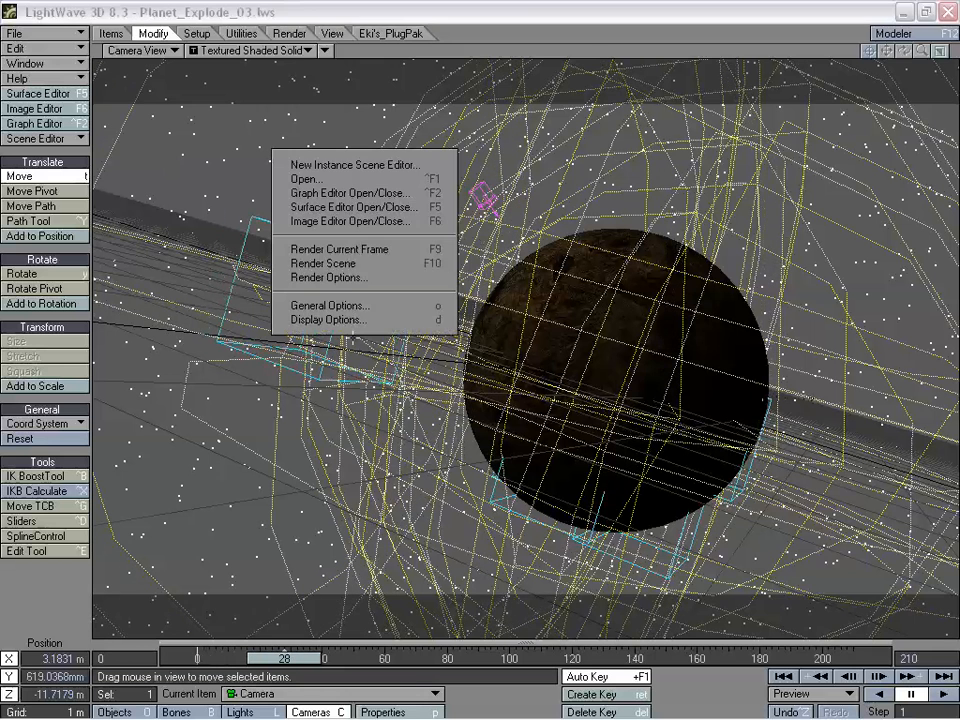
left_click(362, 278)
left_click_drag(418, 104, 431, 117)
left_click(571, 108)
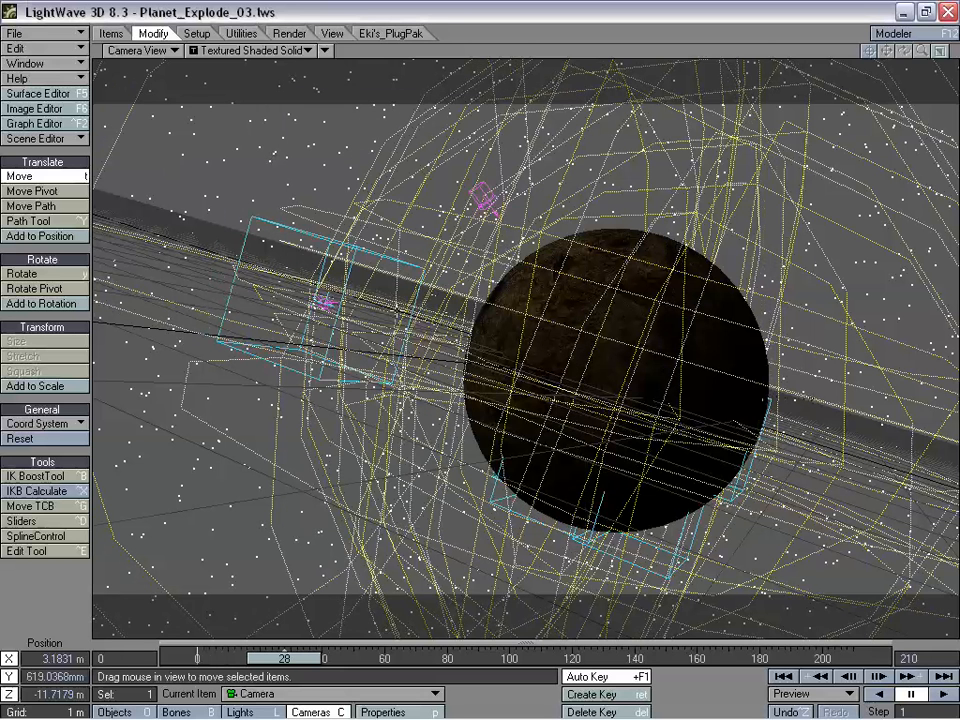
Reopen the render options and examine the output file settings, including RGB saving and the available image file types
right_click(385, 255, "ctrl+shift")
left_click(388, 256)
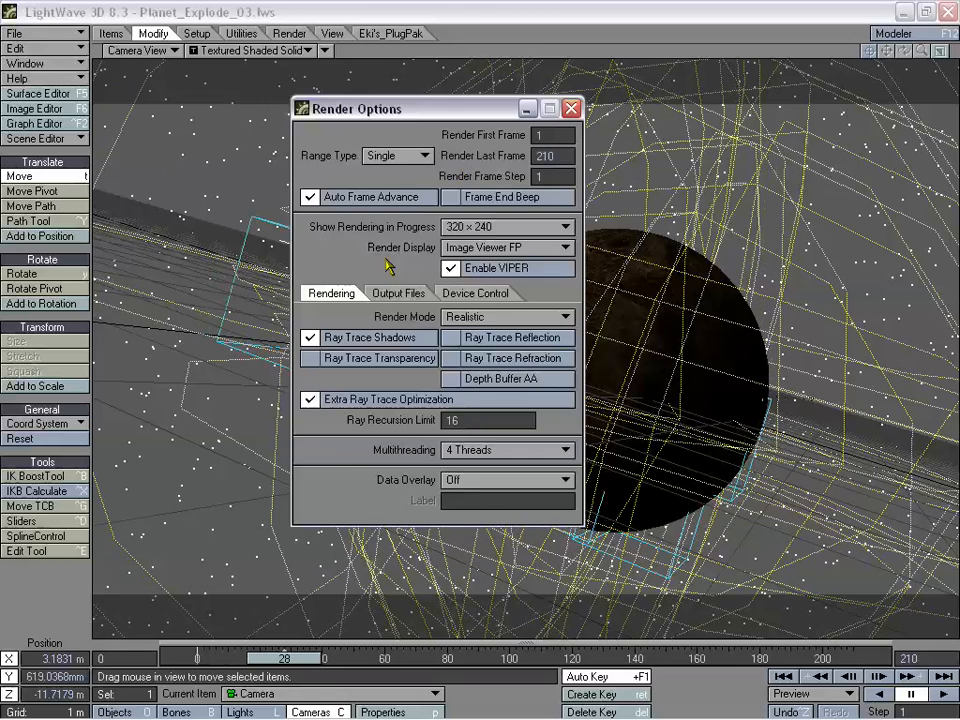
left_click_drag(401, 117, 634, 107)
left_click(485, 310)
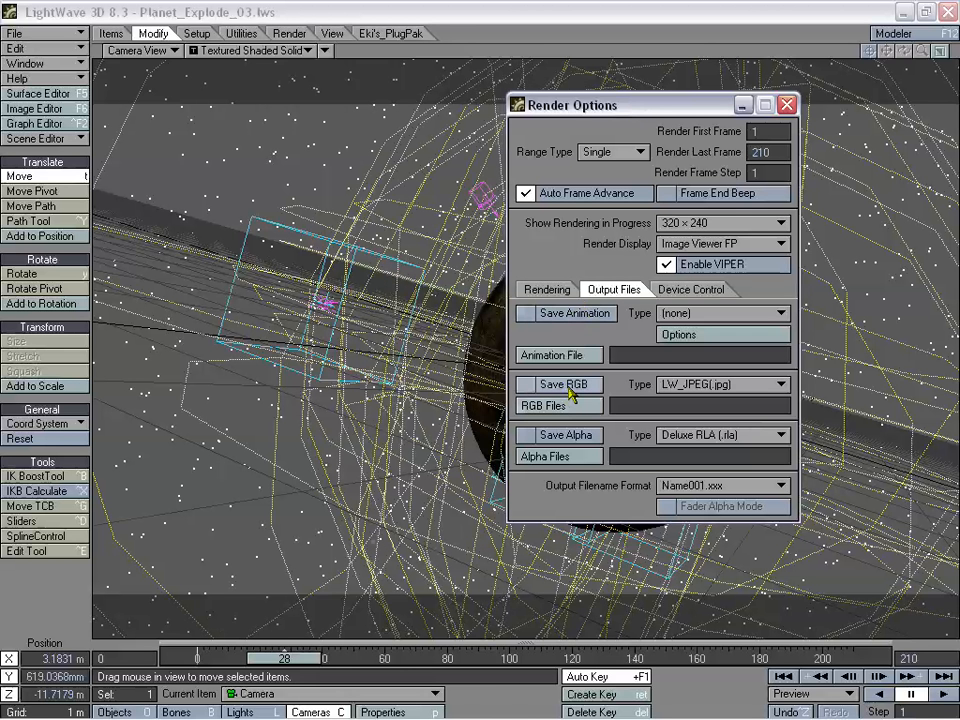
left_click(598, 387)
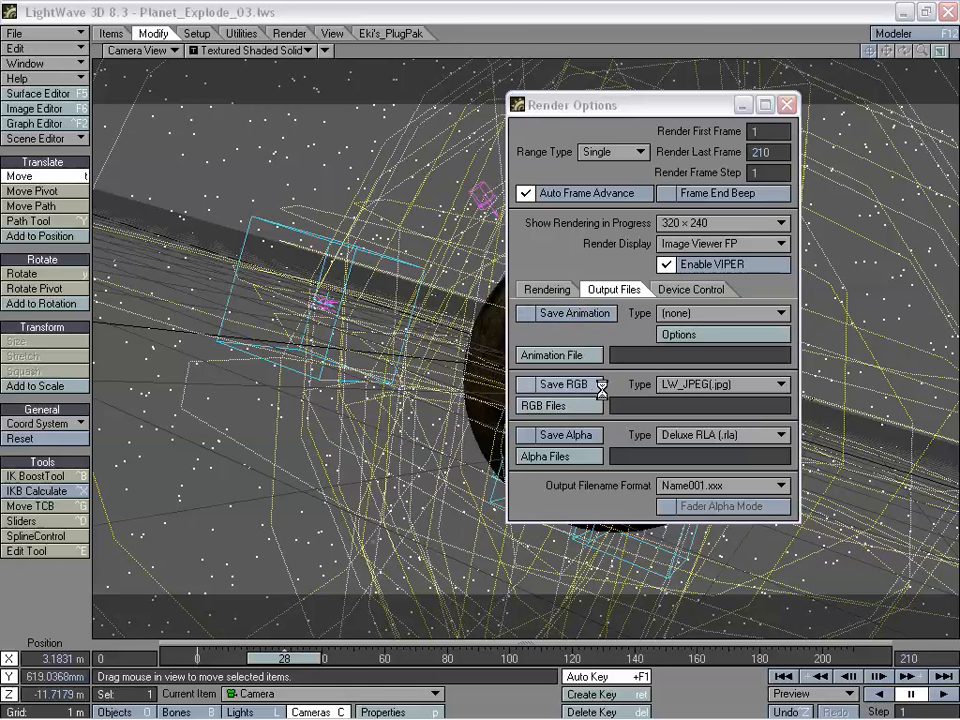
left_click(896, 481)
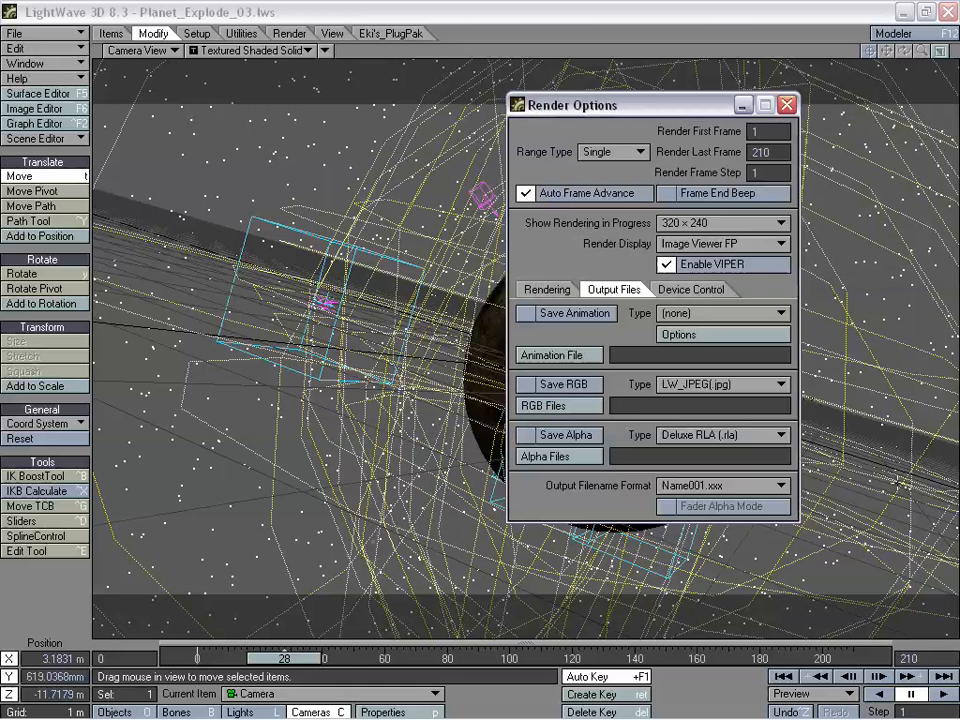
left_click(720, 384)
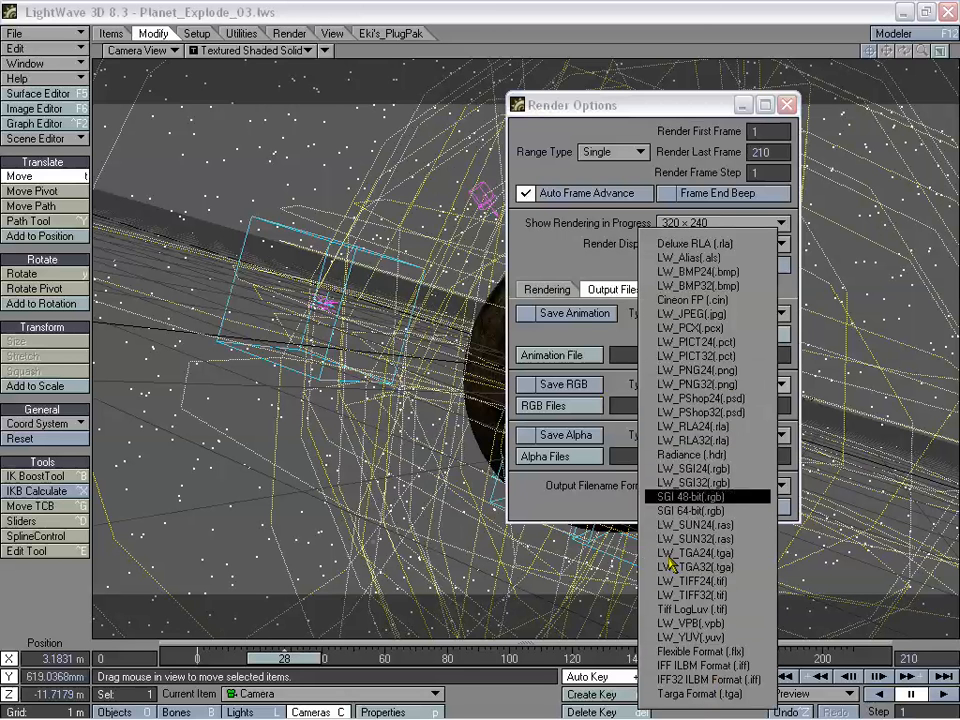
left_click(610, 340)
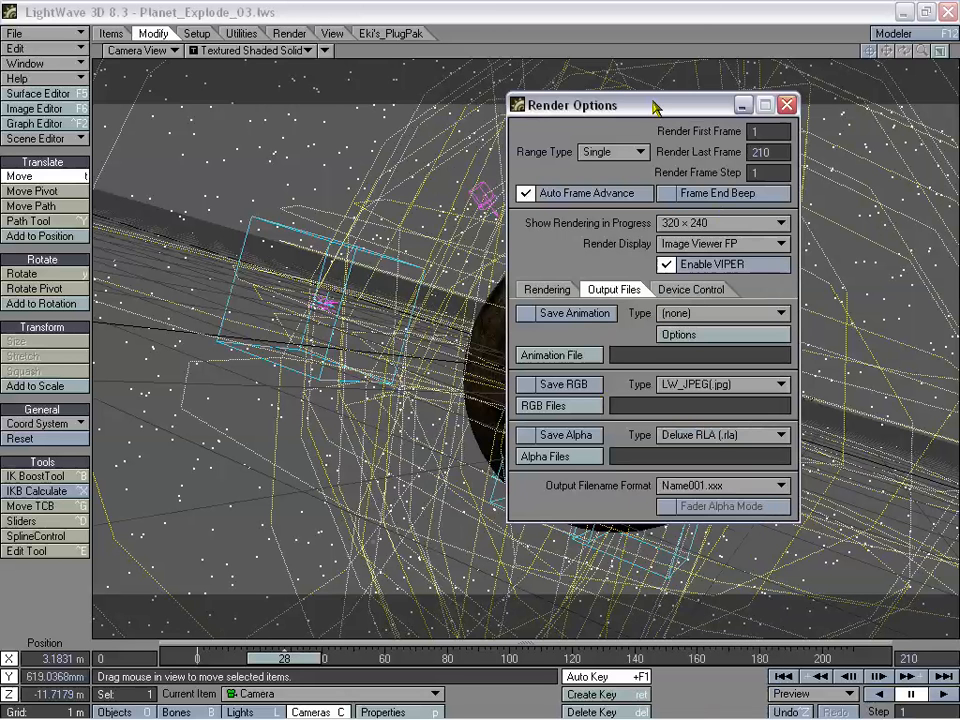
left_click_drag(655, 107, 604, 119)
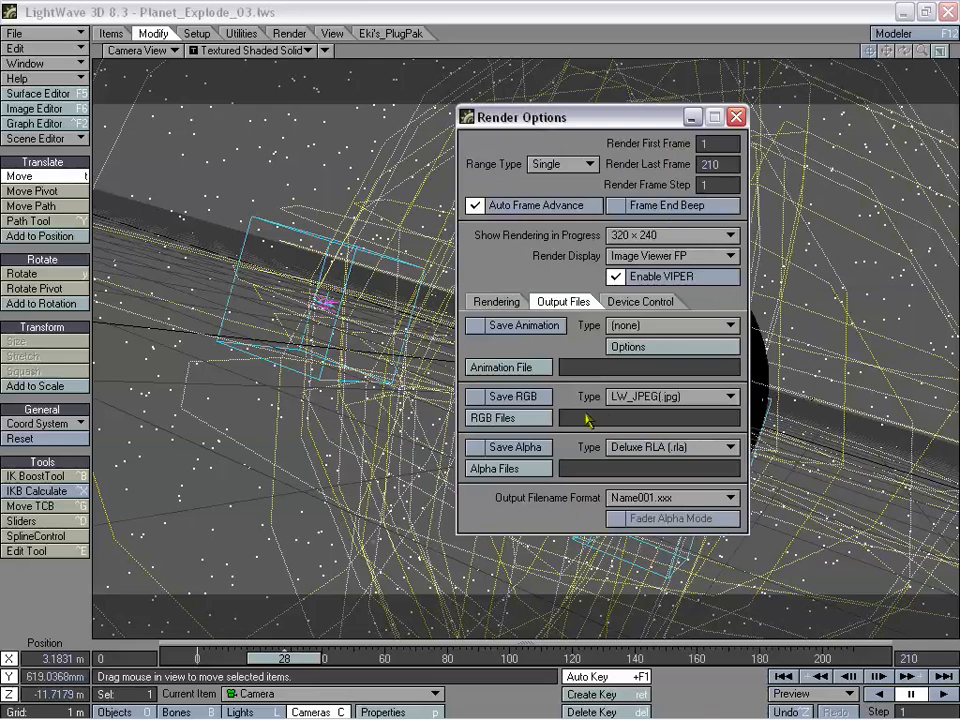
left_click(736, 117)
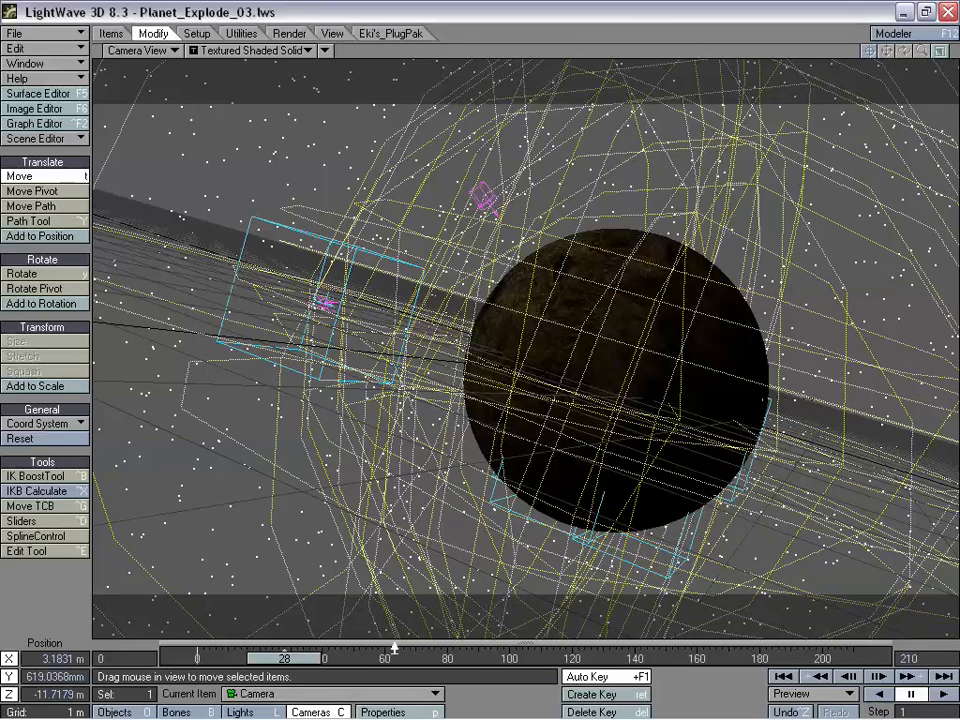
Go to about frame 86 and examine the image type options of Wood_0002.jpg in the Image Editor
left_click_drag(319, 667, 501, 667)
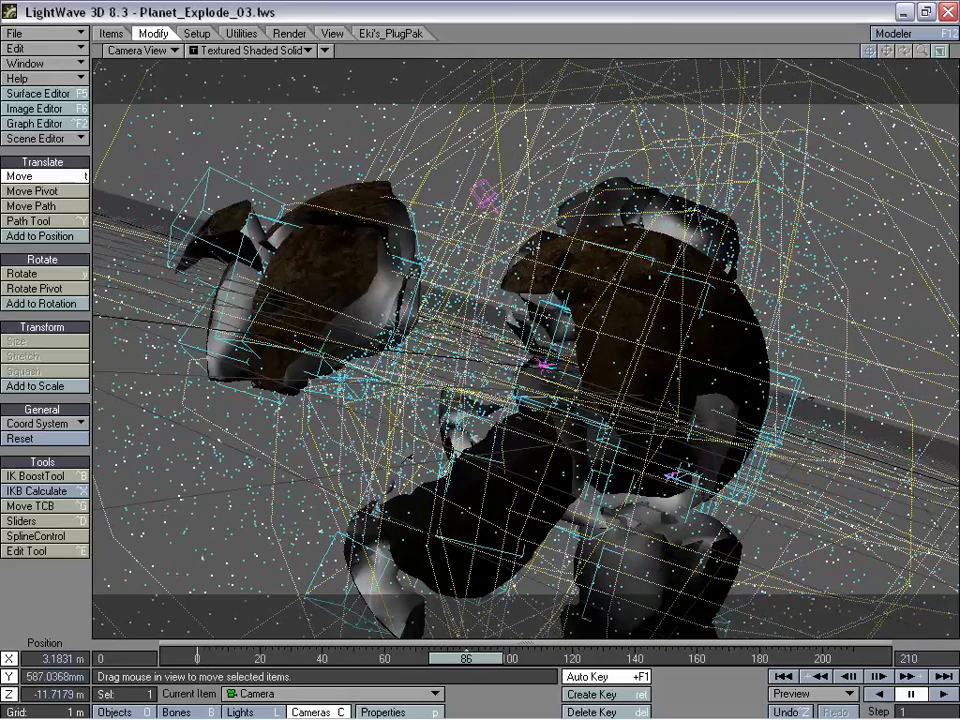
left_click(62, 109)
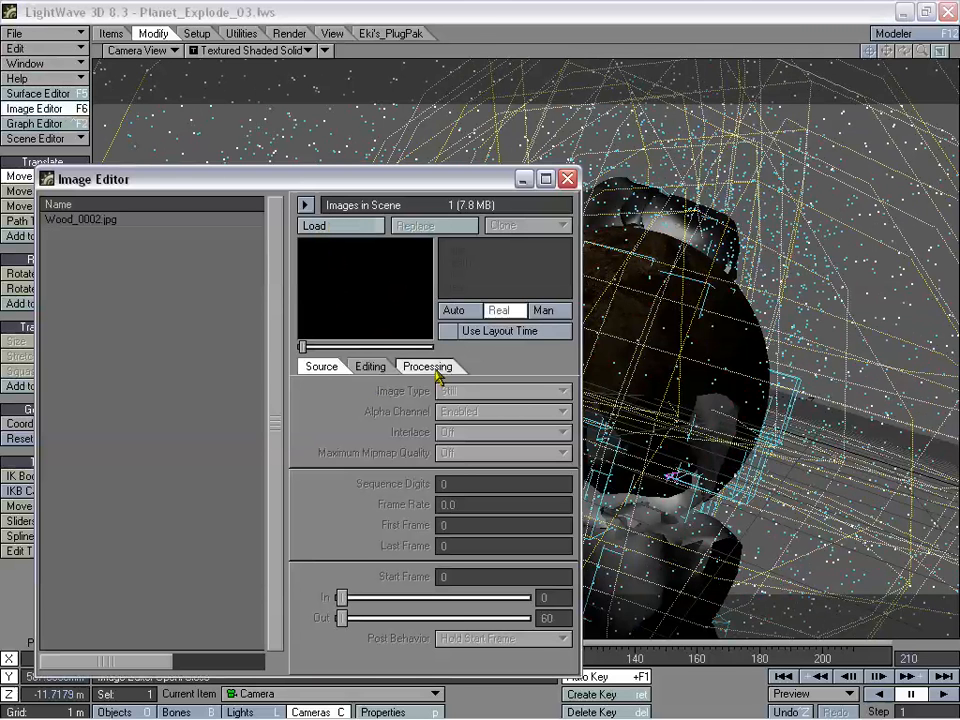
left_click(88, 221)
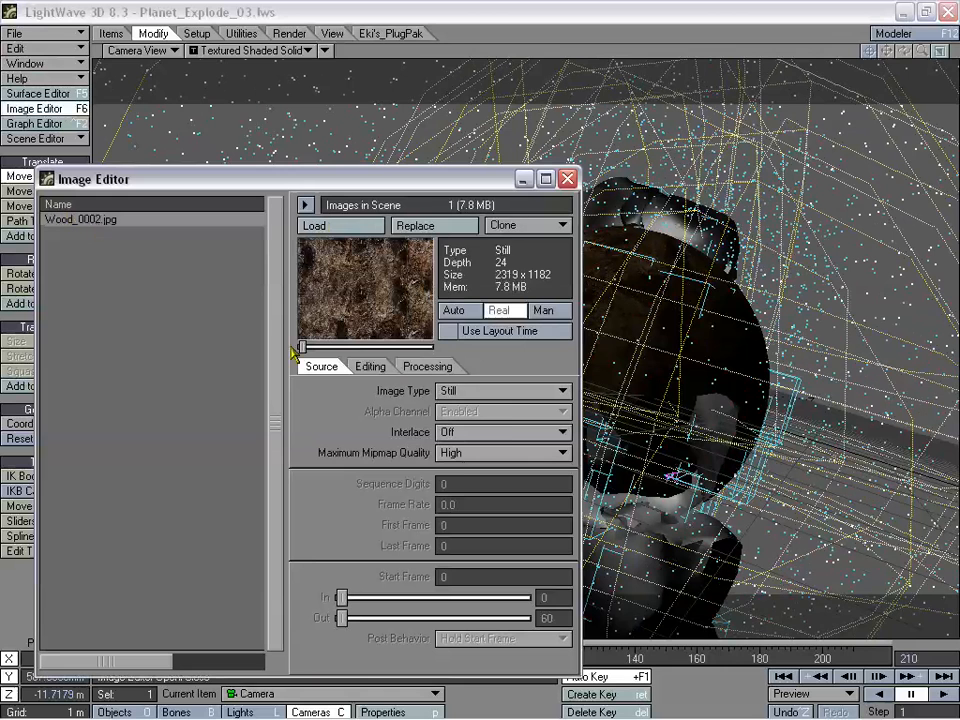
left_click(460, 391)
left_click(478, 362)
left_click(567, 179)
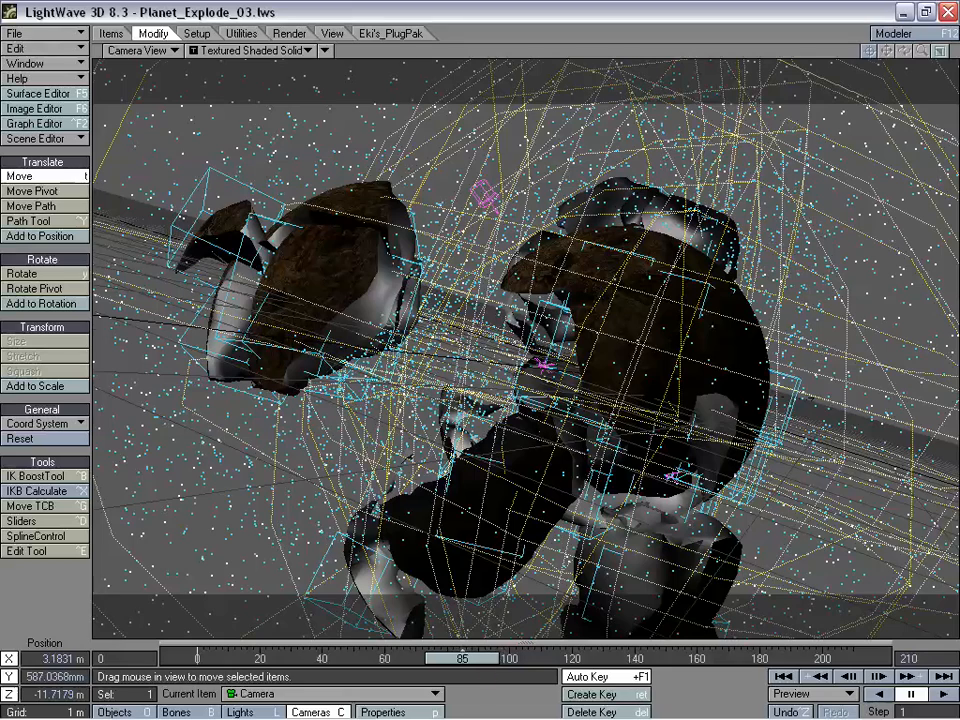
Return to frame 5 and set the camera's resolution multiplier to 100%
left_click_drag(484, 668, 197, 658)
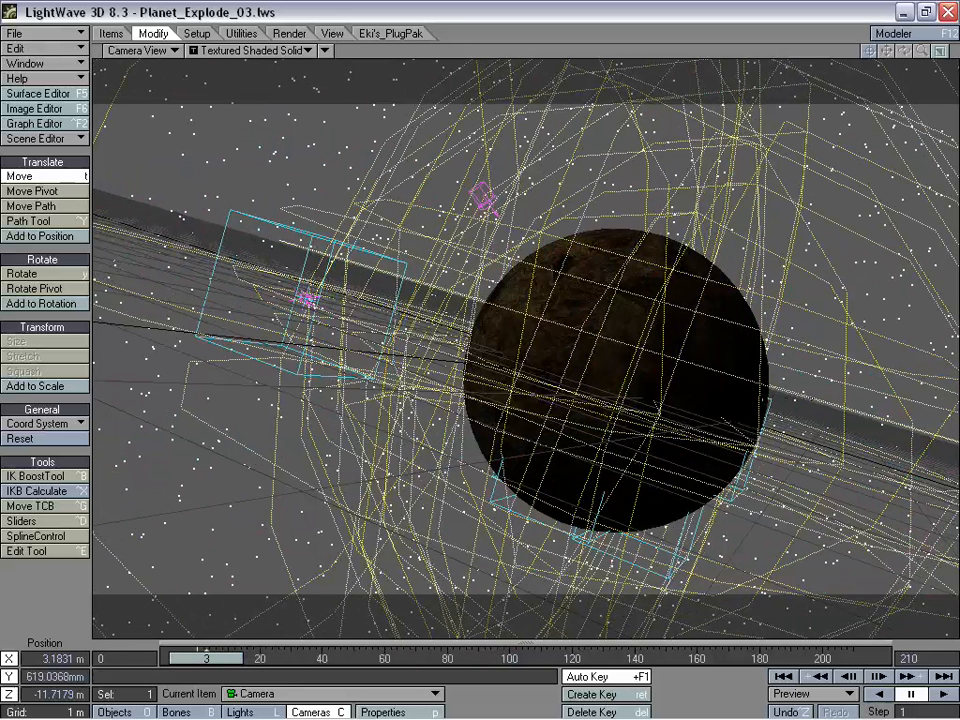
left_click_drag(203, 658, 215, 657)
key("p")
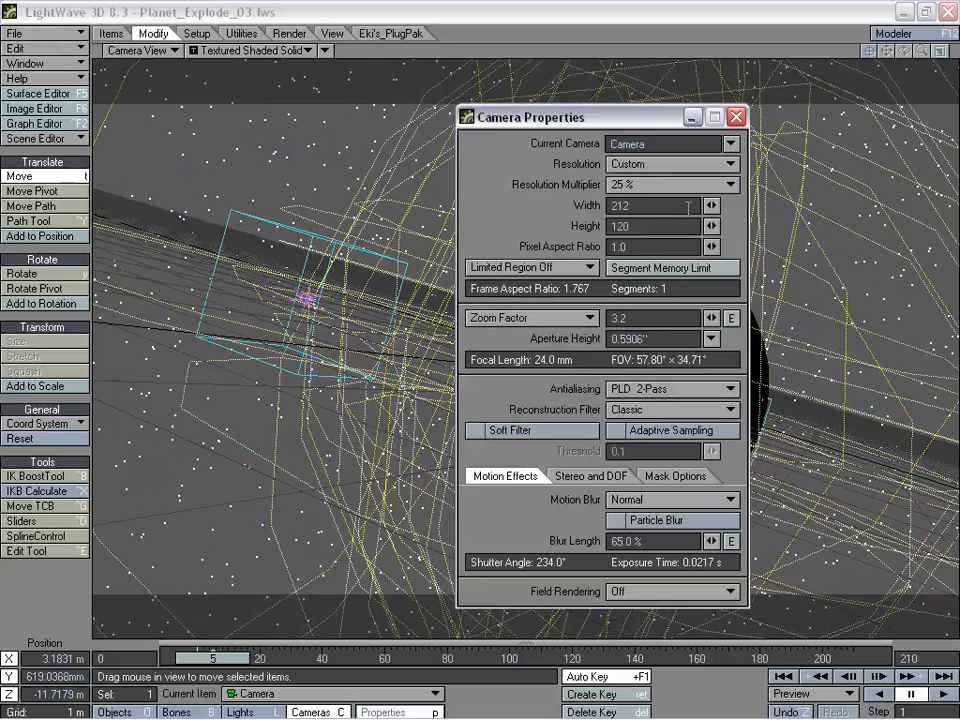
left_click(640, 184)
left_click(638, 214)
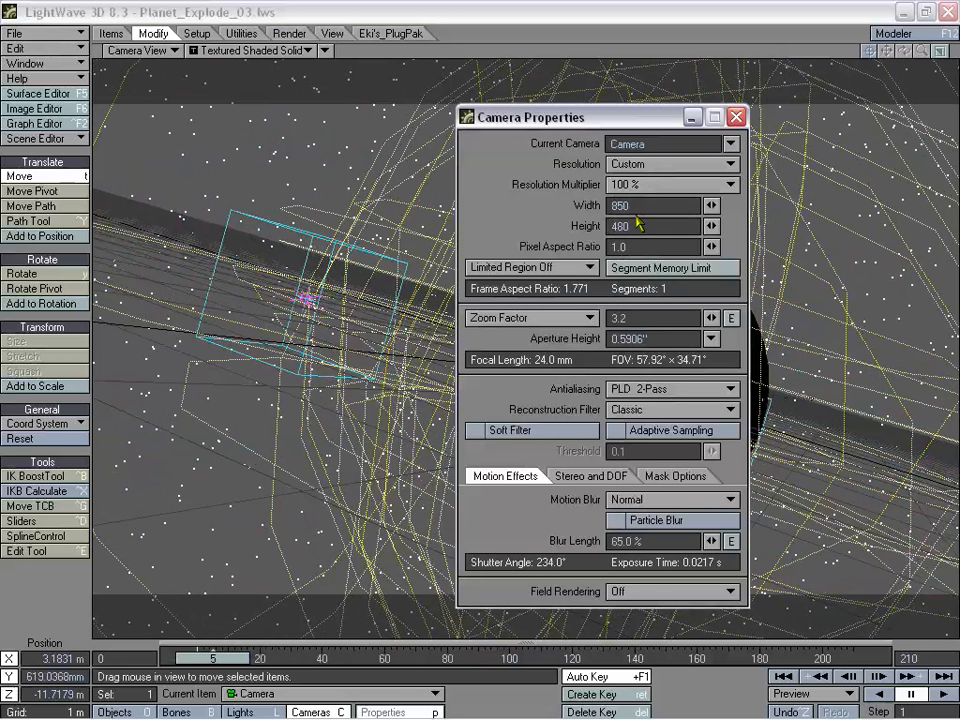
left_click(737, 118)
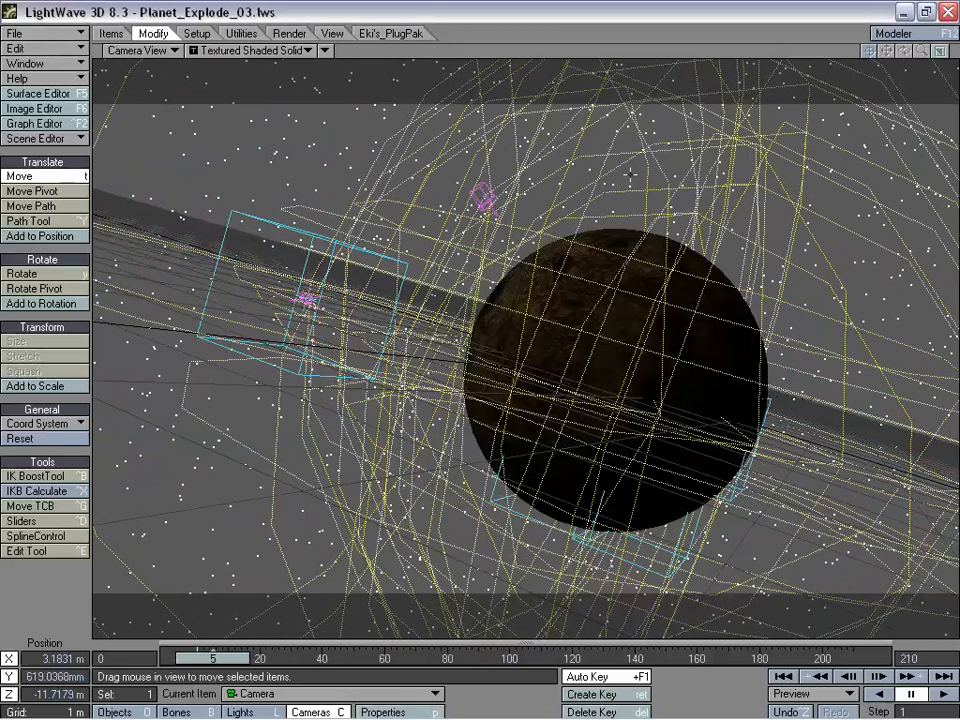
Examine the background image choices in the Effects compositing settings and close the dialog
key("ctrl+F7")
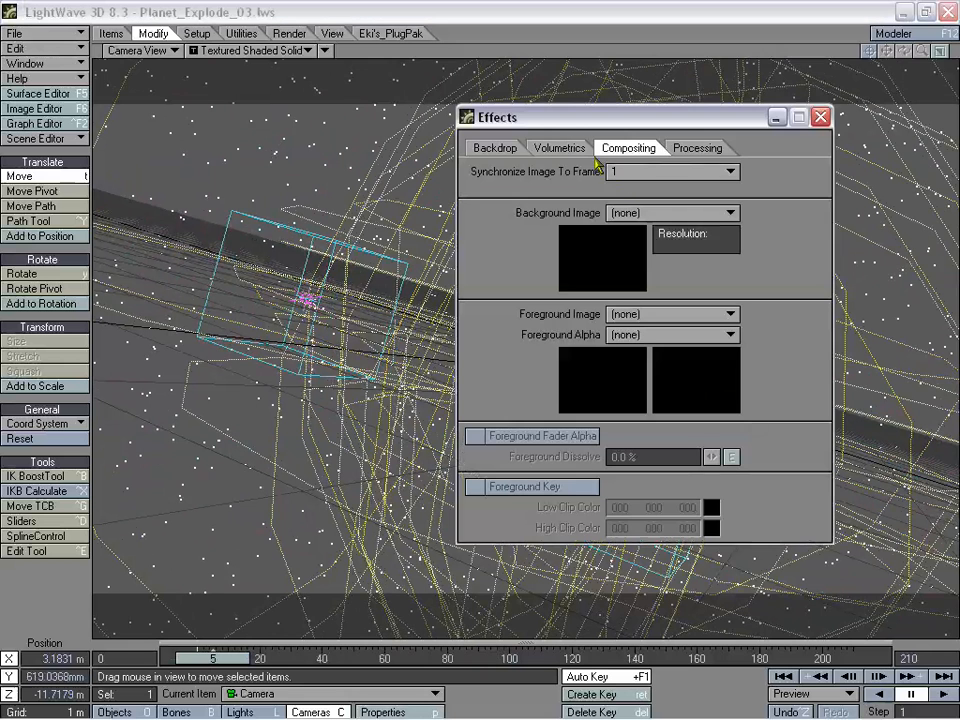
left_click(636, 214)
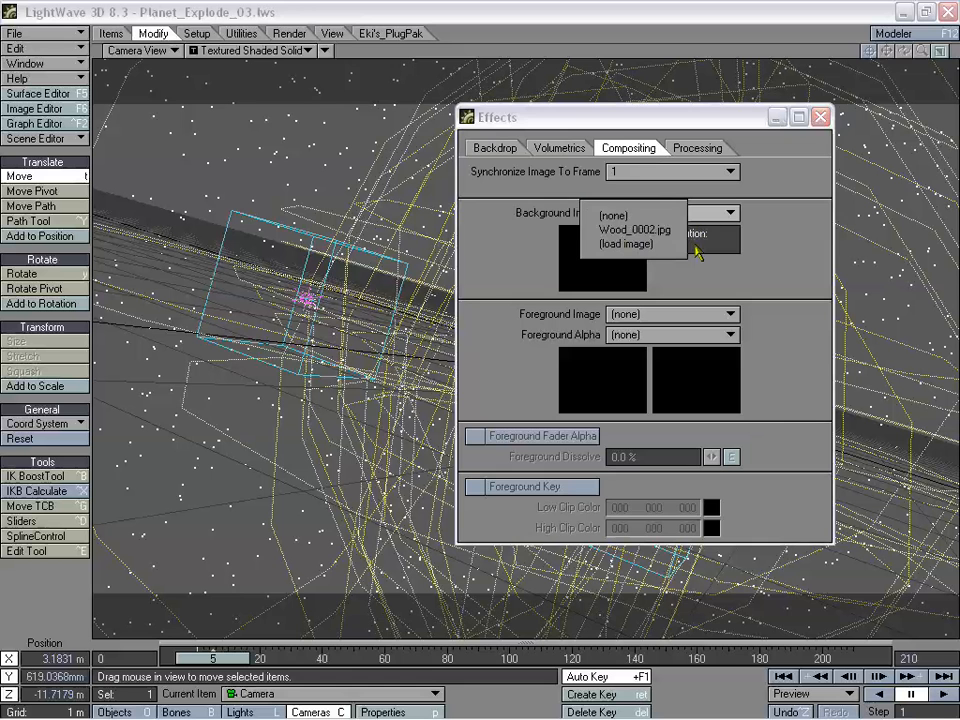
left_click(785, 232)
left_click(820, 117)
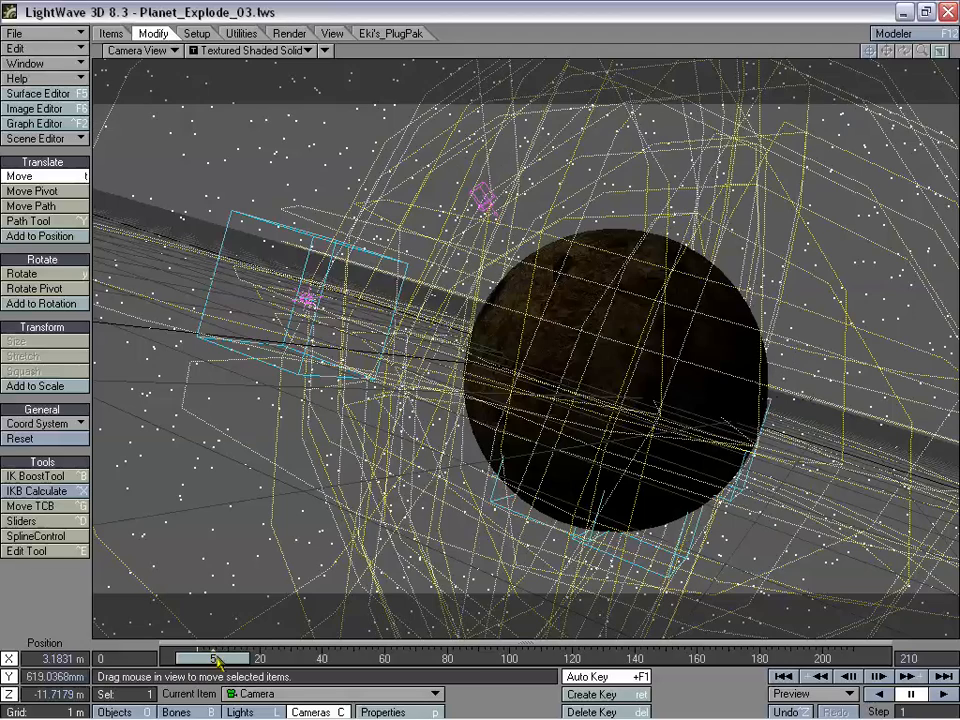
Review the whole explosion animation up to frame 210 and return to frame 0
left_click_drag(216, 660, 532, 659)
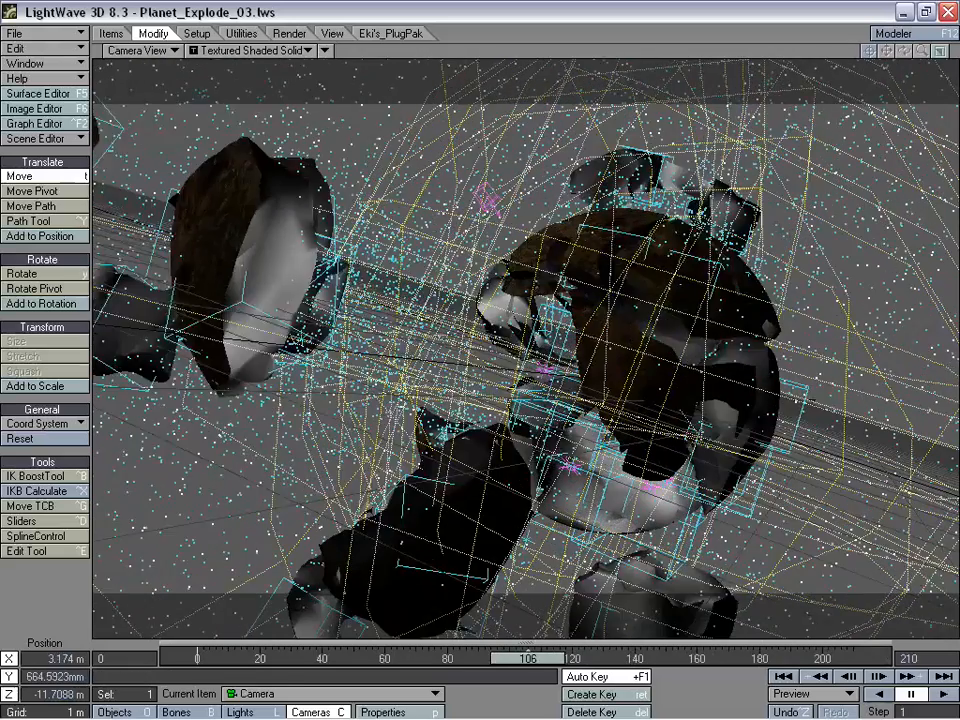
left_click_drag(528, 658, 397, 656)
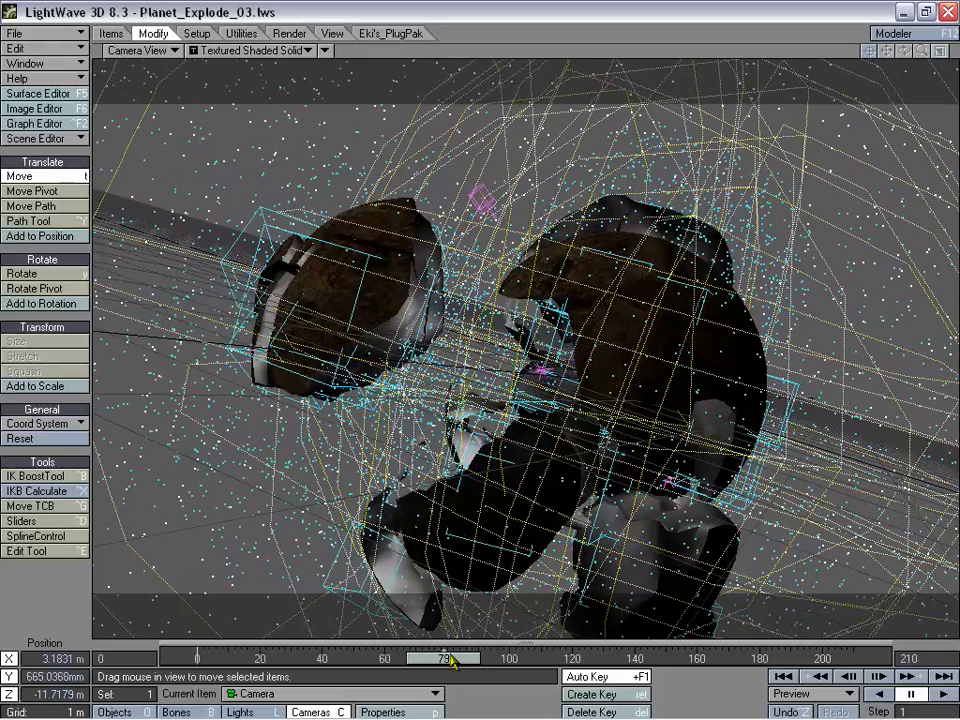
left_click_drag(452, 658, 753, 658)
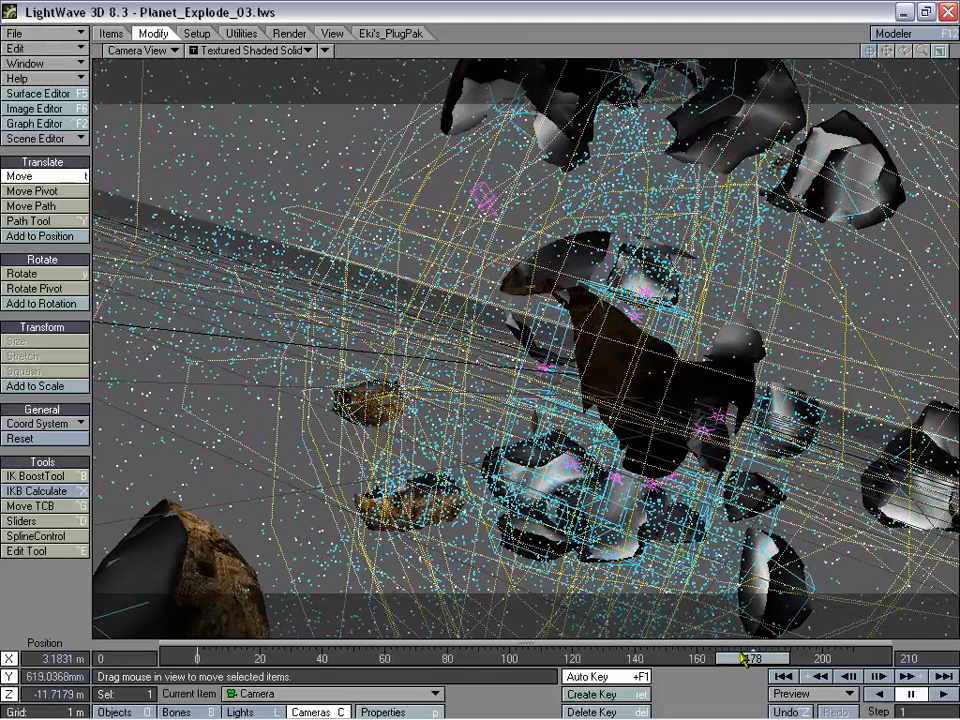
left_click_drag(753, 658, 853, 658)
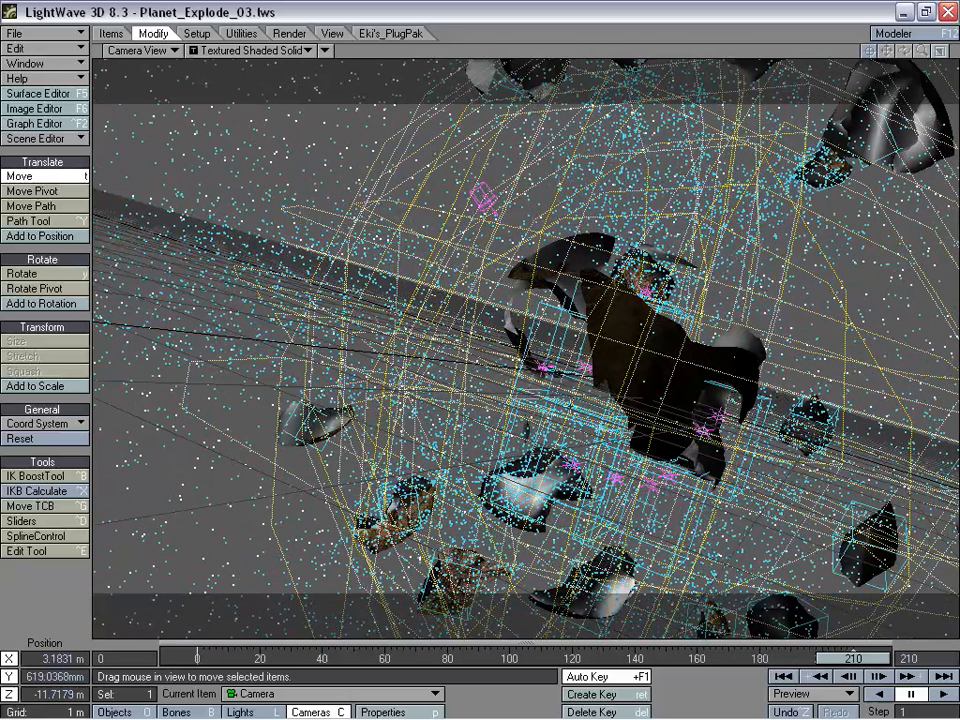
left_click_drag(853, 658, 197, 658)
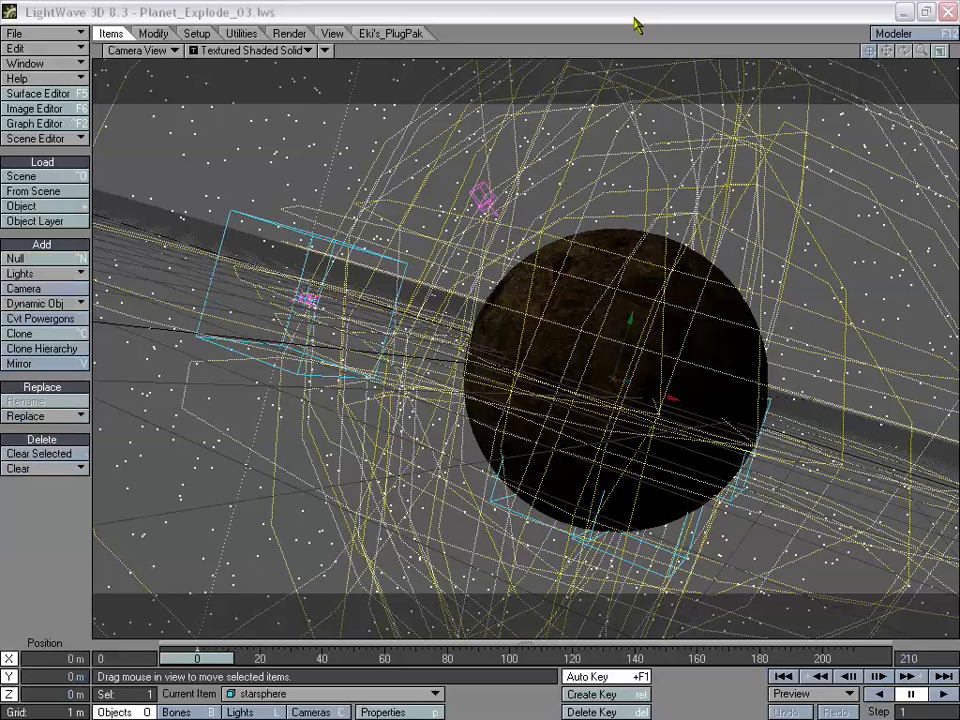
Select the camera and examine its resolution, antialiasing and motion blur properties
left_click(528, 12)
key("shift+c")
key("p")
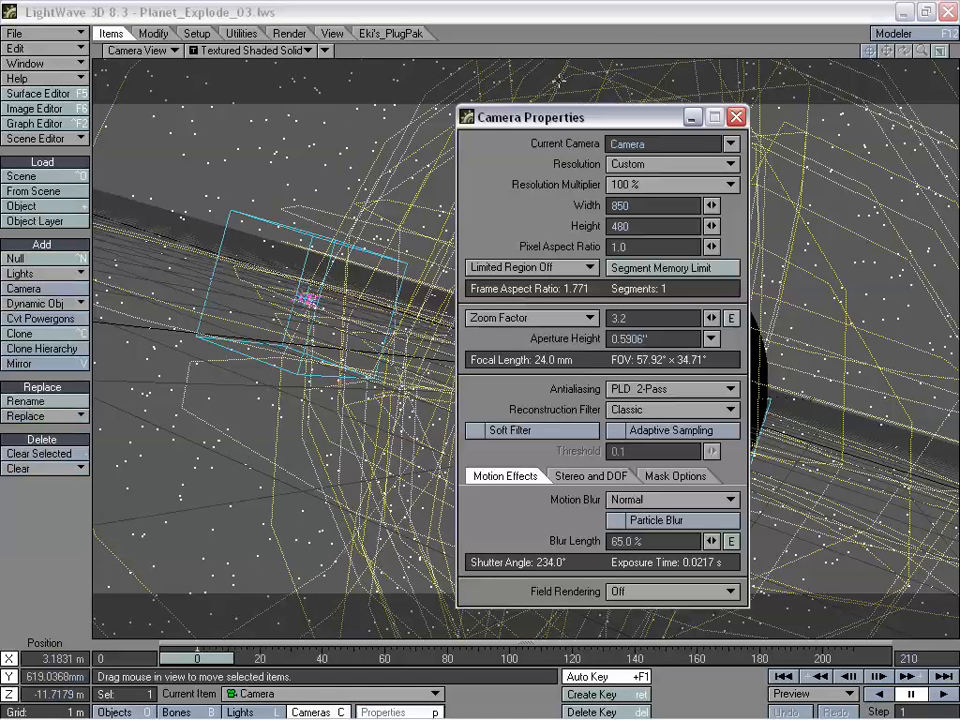
left_click_drag(660, 133, 338, 120)
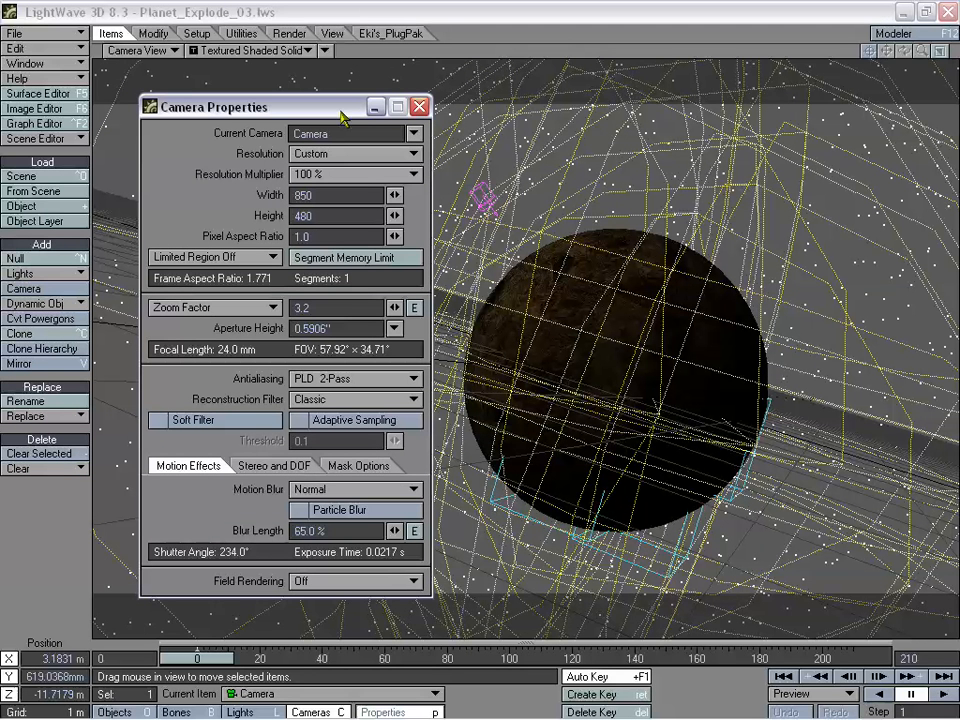
left_click_drag(343, 114, 390, 124)
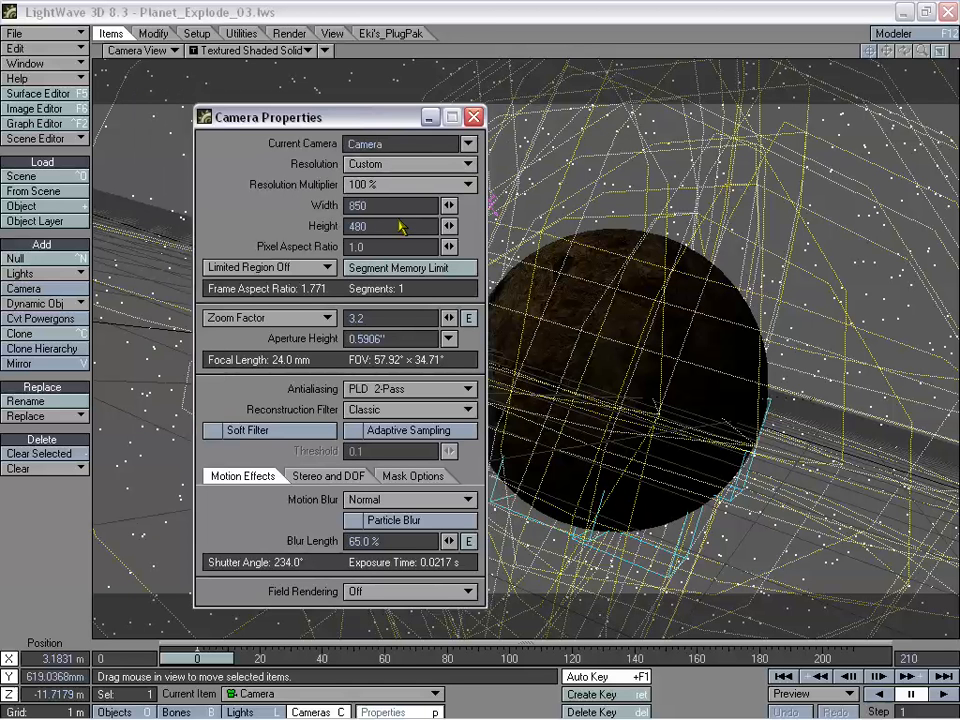
left_click_drag(300, 117, 245, 102)
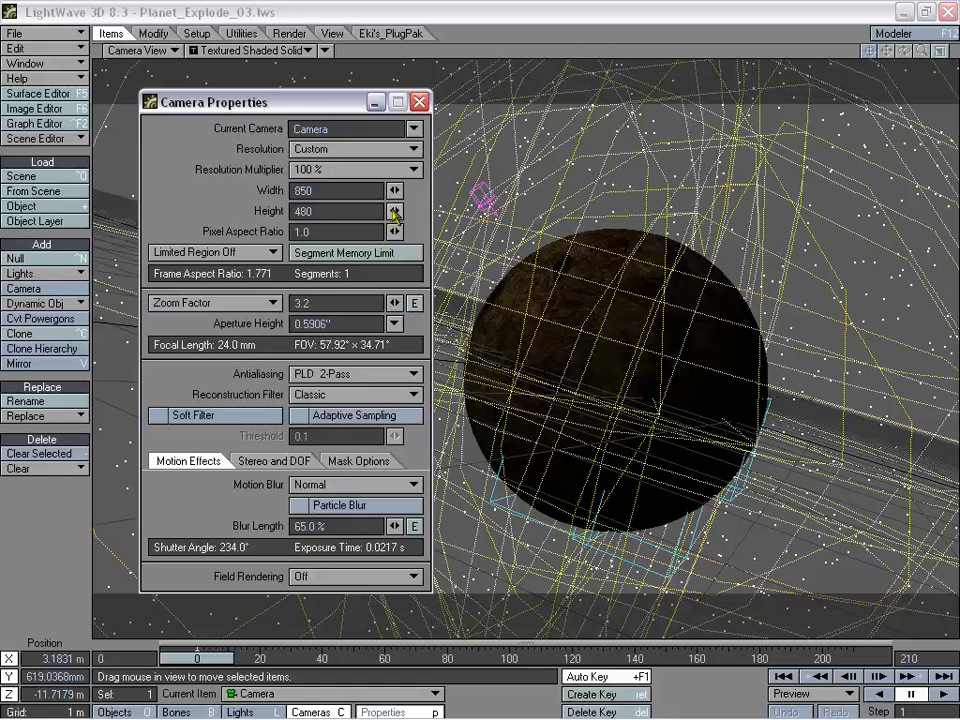
Set the camera's resolution preset to D1 (NTSC Widescreen)
left_click_drag(316, 111, 352, 120)
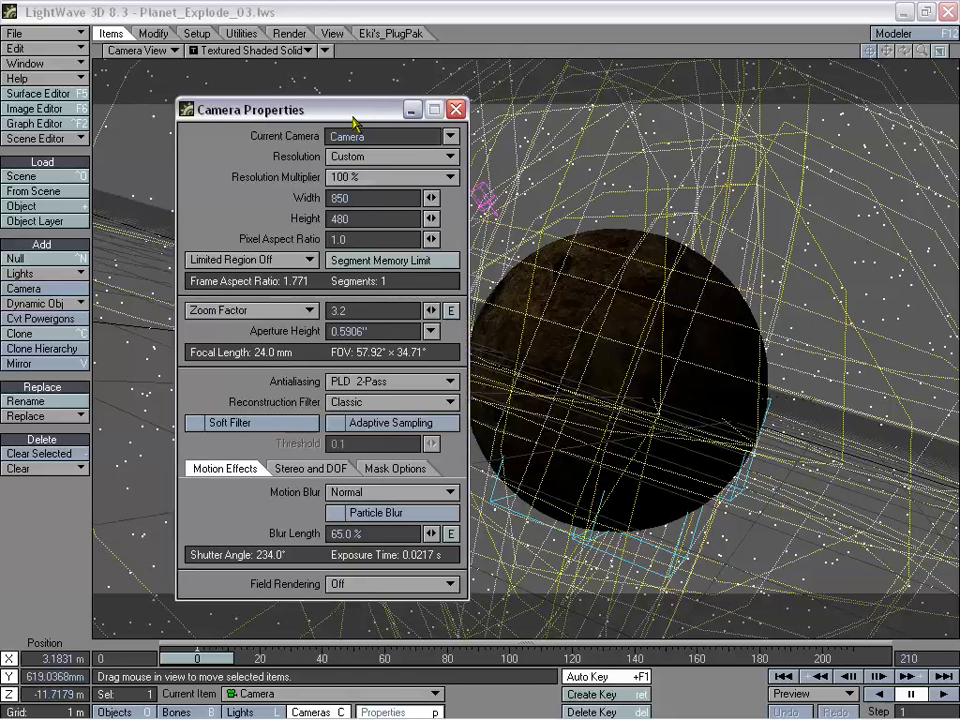
left_click(395, 180)
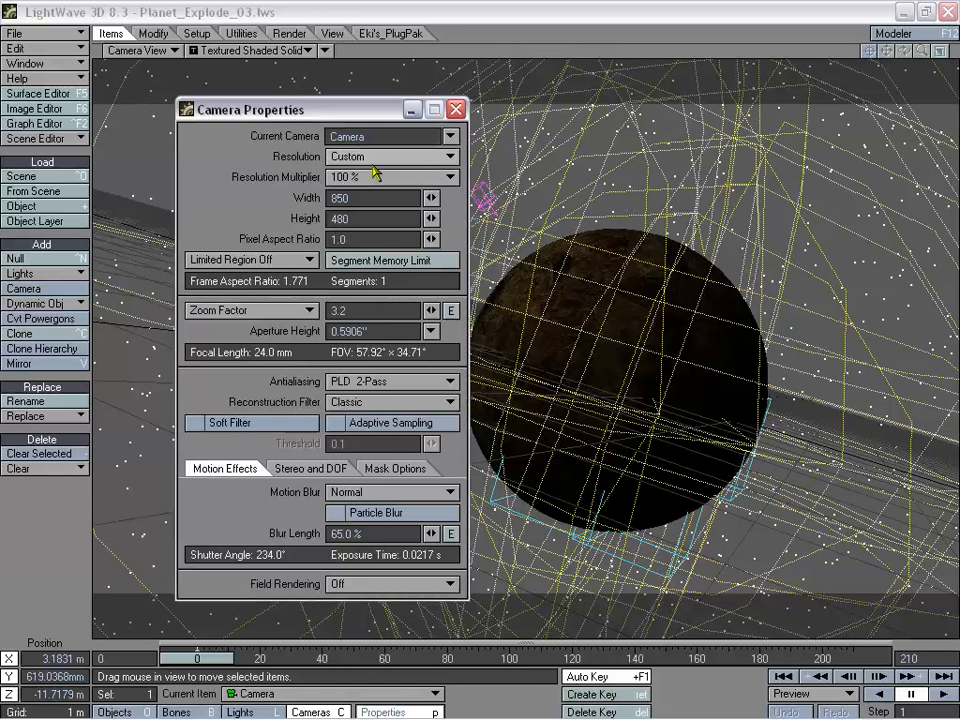
left_click(388, 160)
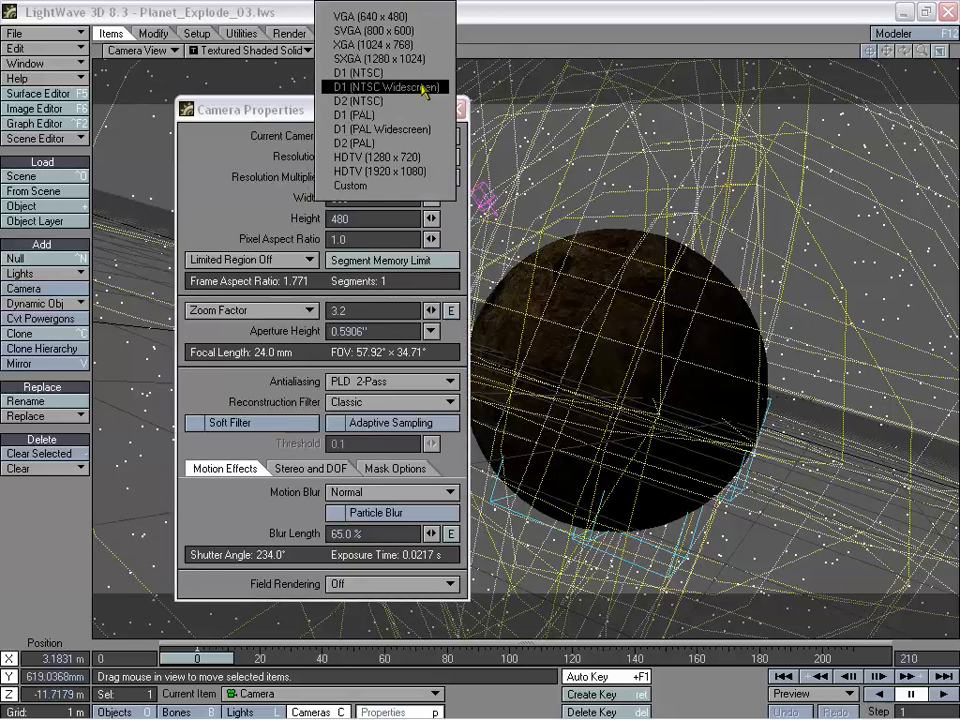
left_click(420, 88)
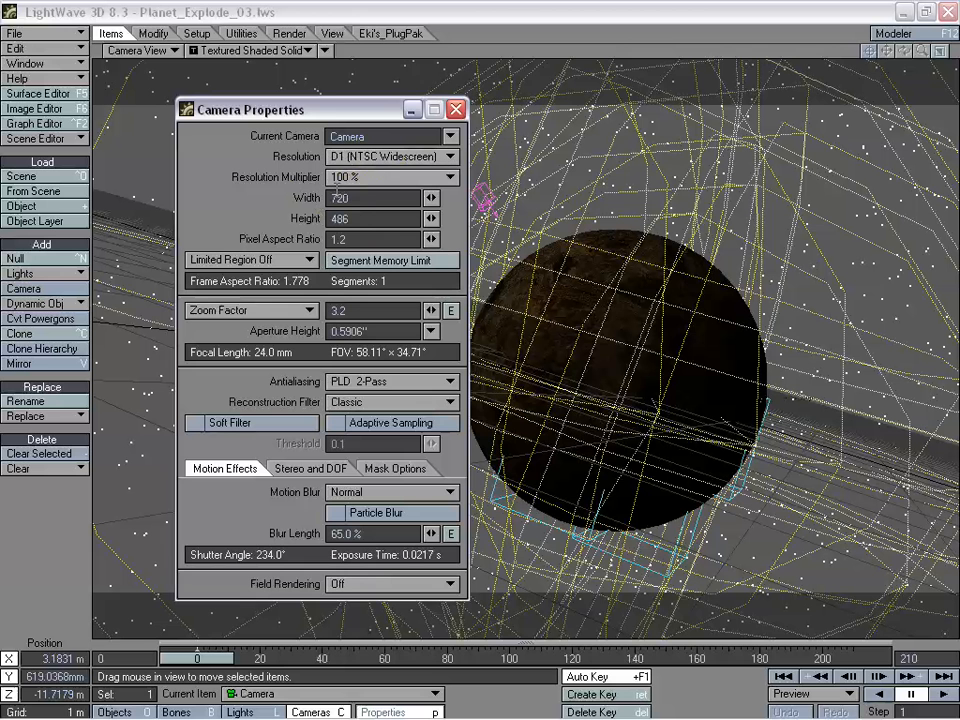
Examine the camera's antialiasing choices, keep PLD 2-Pass and close the camera properties
mouse_move(355, 110)
left_mouse_down()
mouse_move(395, 93)
mouse_move(368, 105)
left_mouse_up()
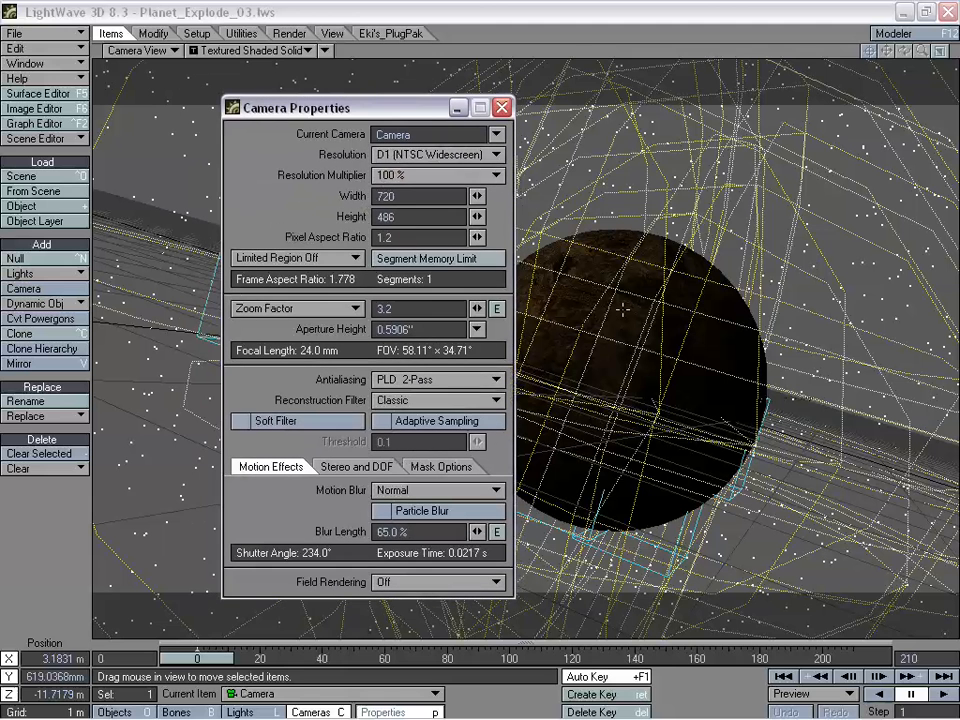
left_click(437, 384)
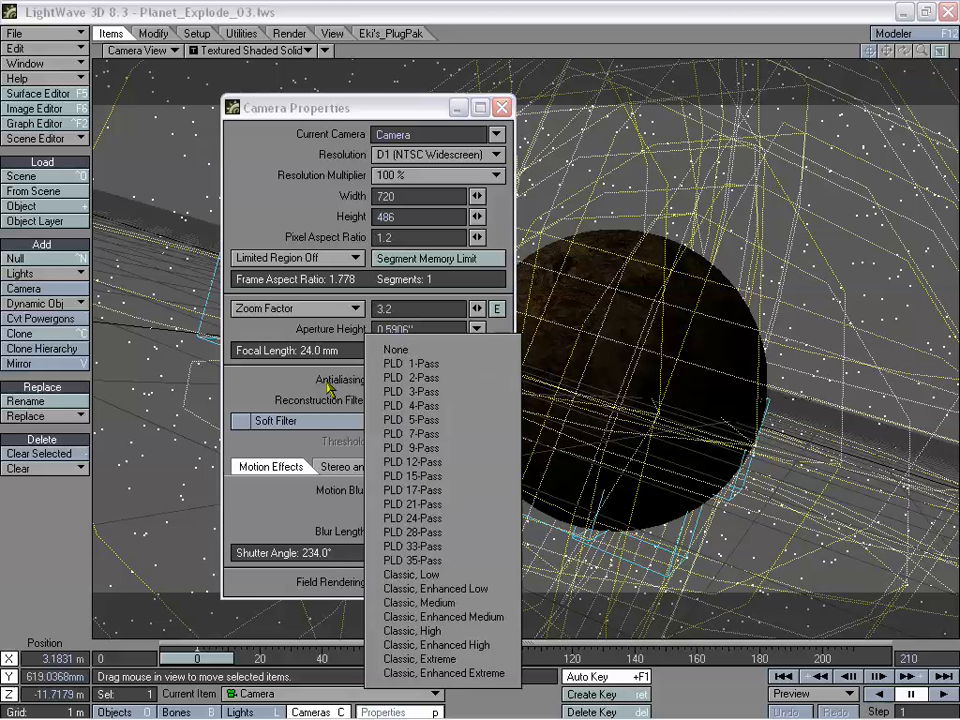
left_click(398, 379)
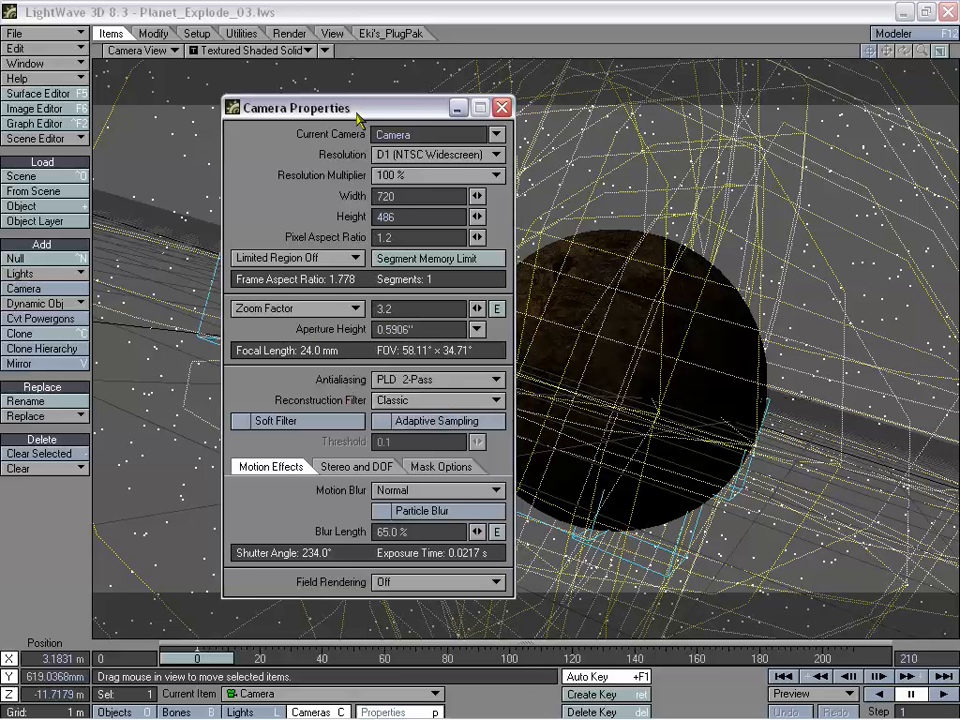
left_click_drag(365, 110, 393, 105)
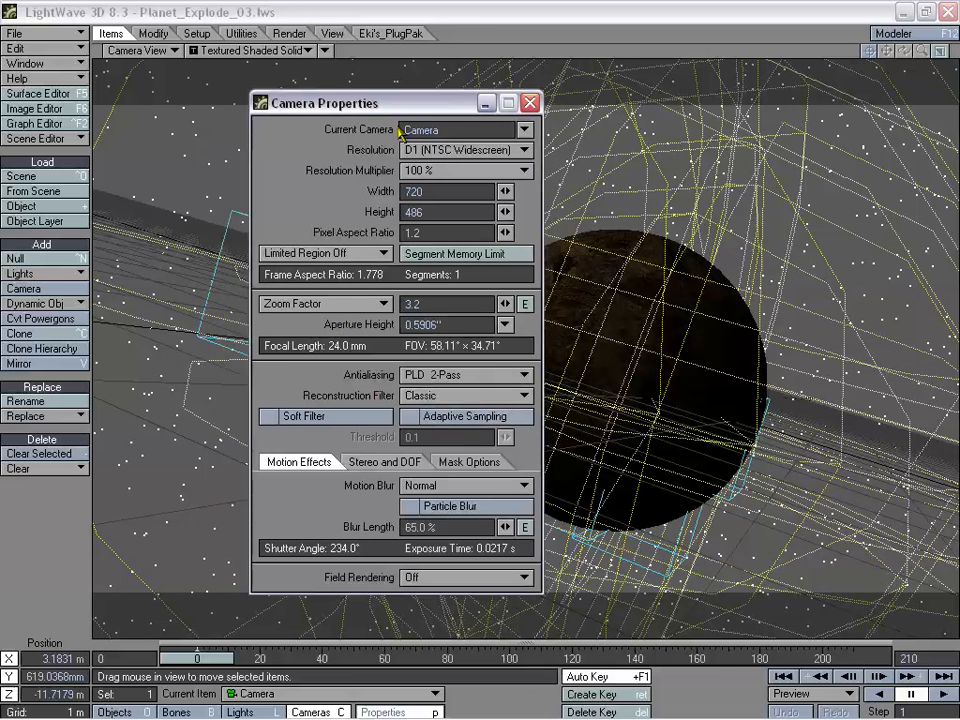
left_click(530, 103)
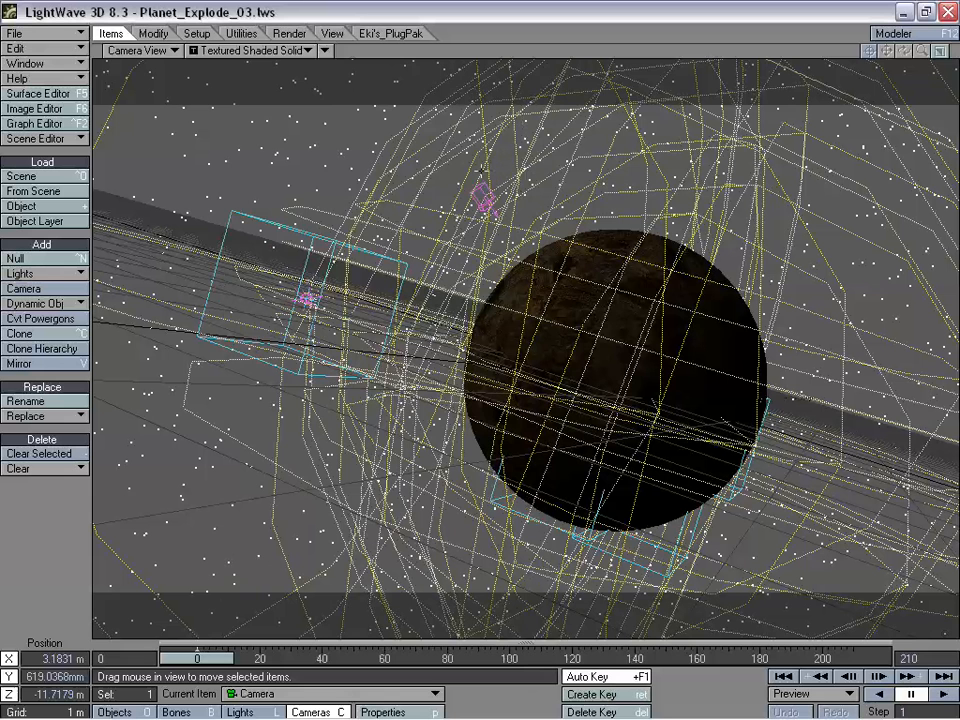
Try Volumetric Antialiasing in the Effects volumetric settings, switch it back off and close the dialog
key("ctrl+F7")
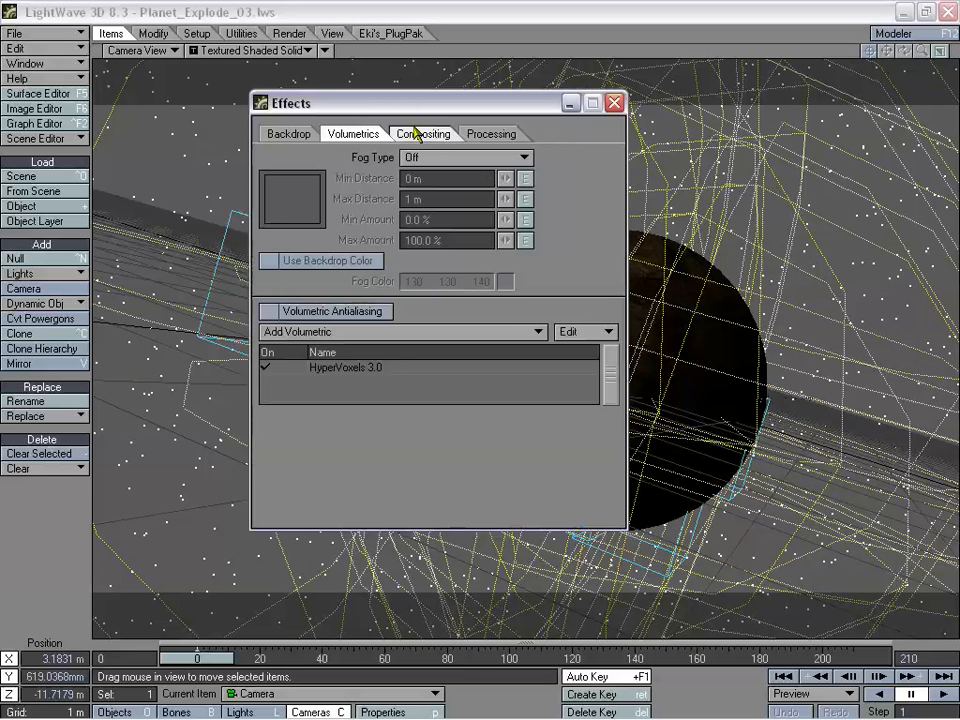
left_click_drag(415, 104, 463, 134)
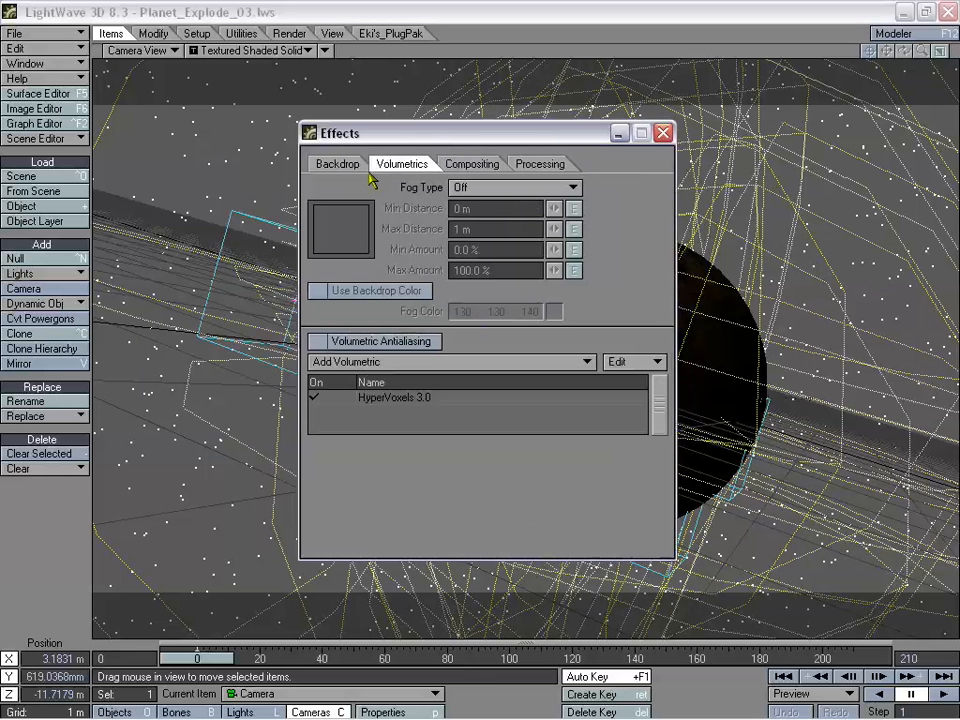
left_click_drag(398, 137, 416, 144)
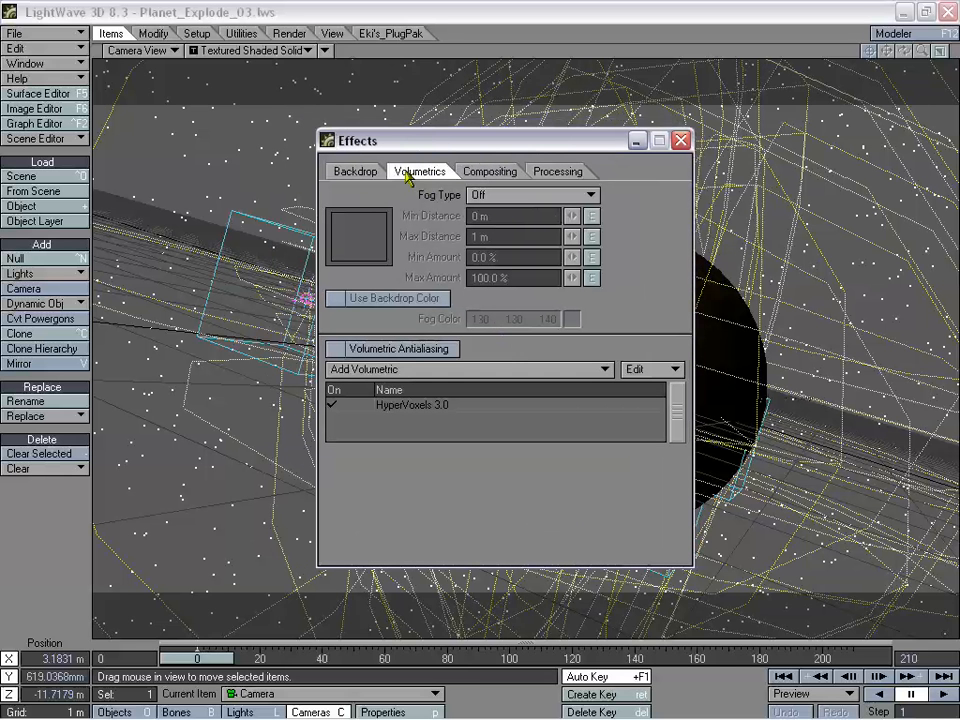
left_click(400, 353)
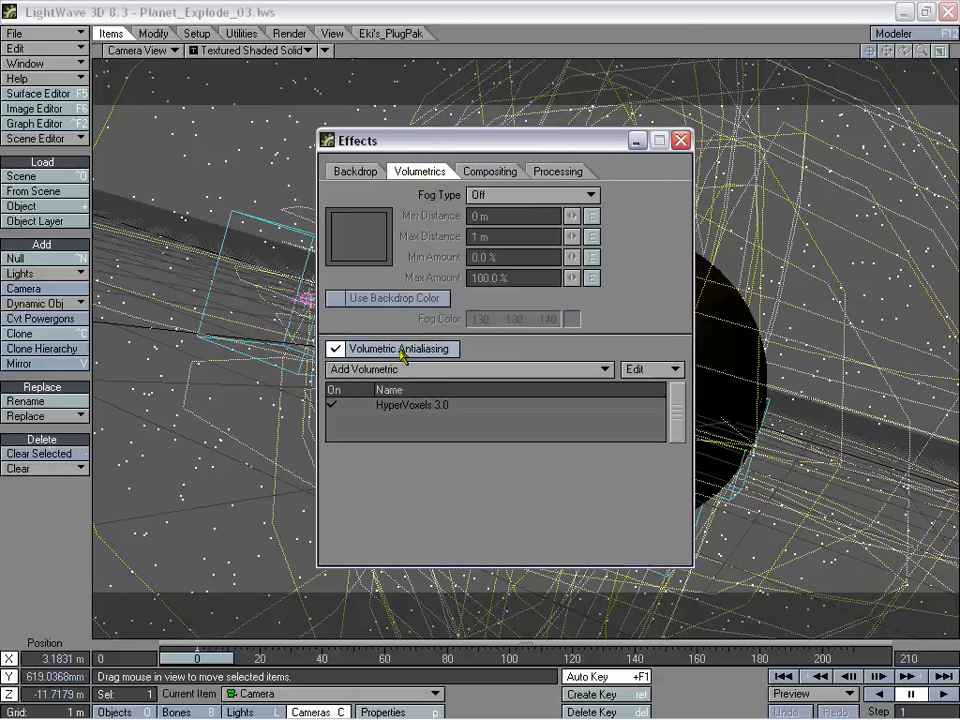
left_click(417, 354)
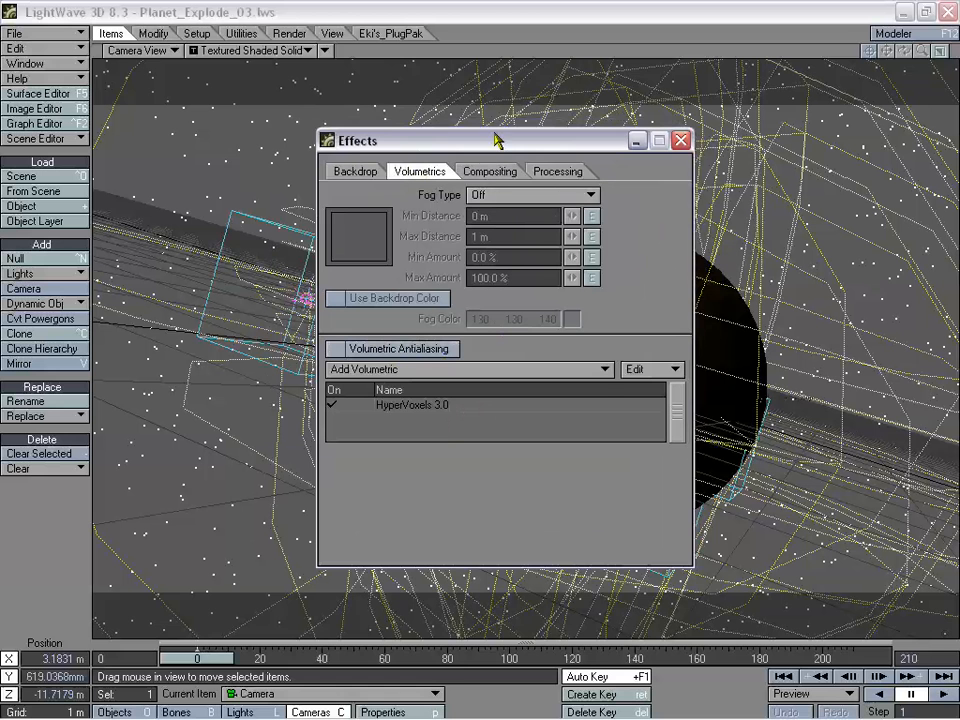
left_click_drag(494, 141, 508, 153)
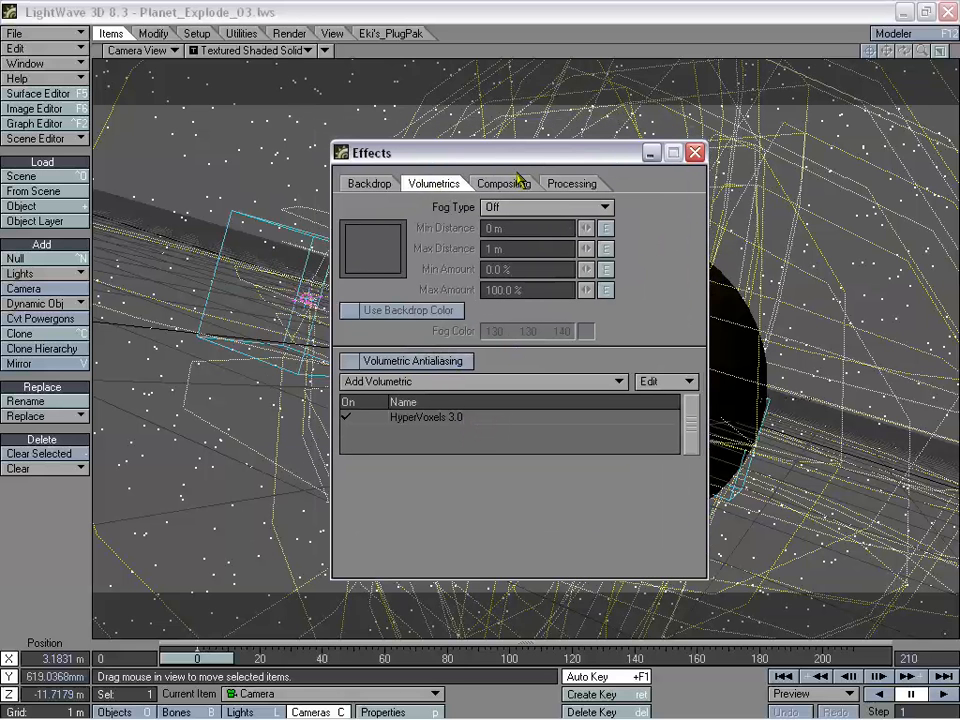
left_click_drag(540, 158, 534, 152)
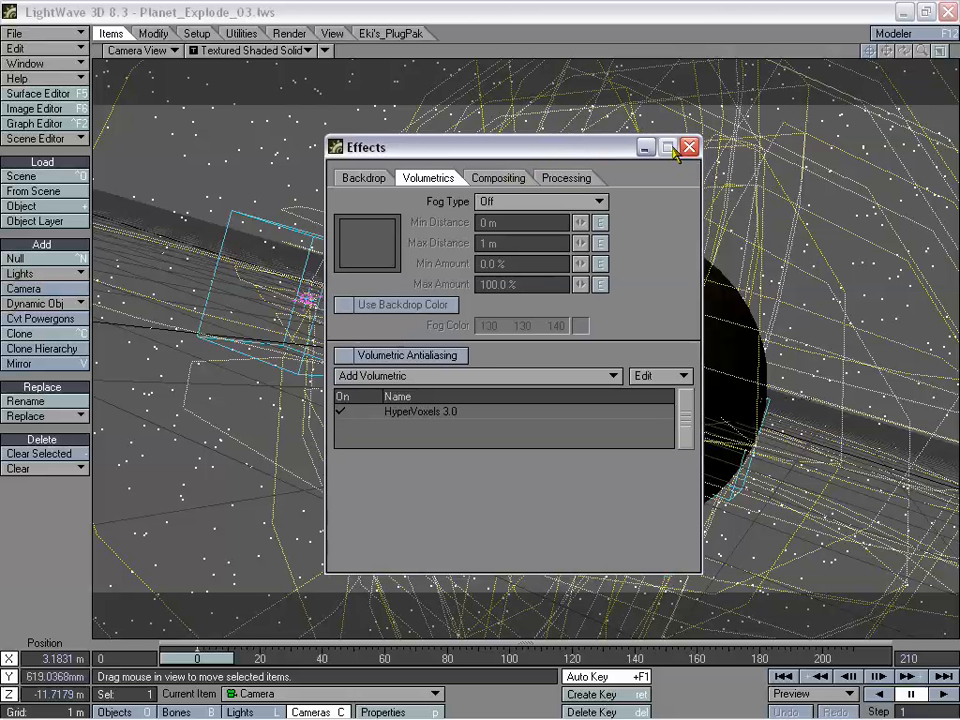
left_click_drag(616, 147, 611, 156)
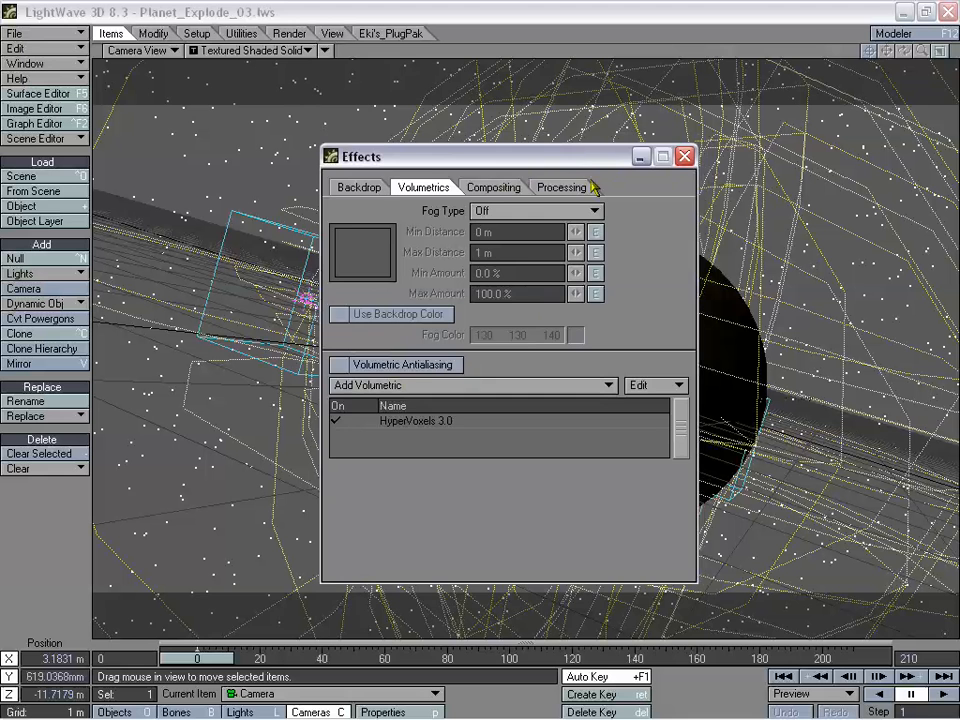
left_click_drag(592, 157, 589, 169)
left_click(682, 168)
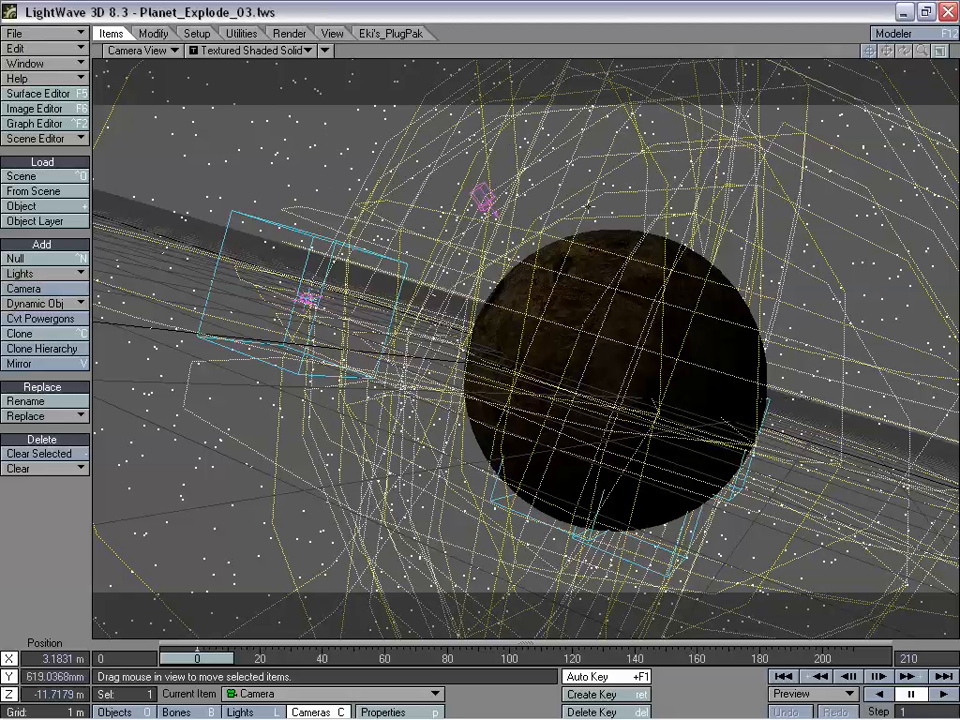
Reopen the camera properties and examine the reconstruction filter choices, keeping Classic
key("p")
left_click_drag(515, 168, 564, 107)
left_click(580, 396)
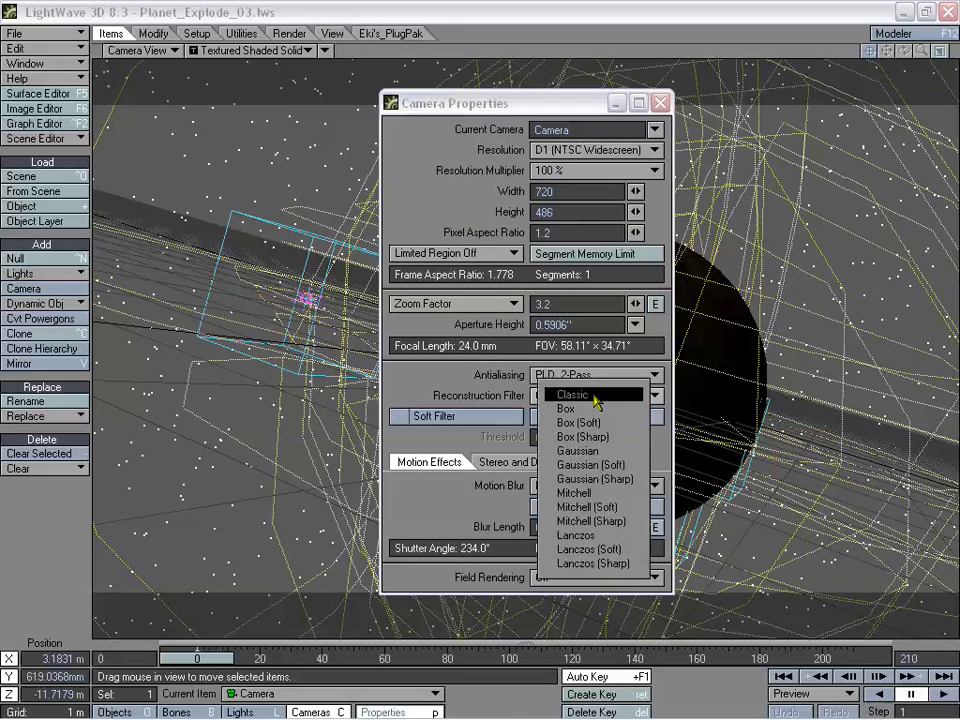
left_click(578, 397)
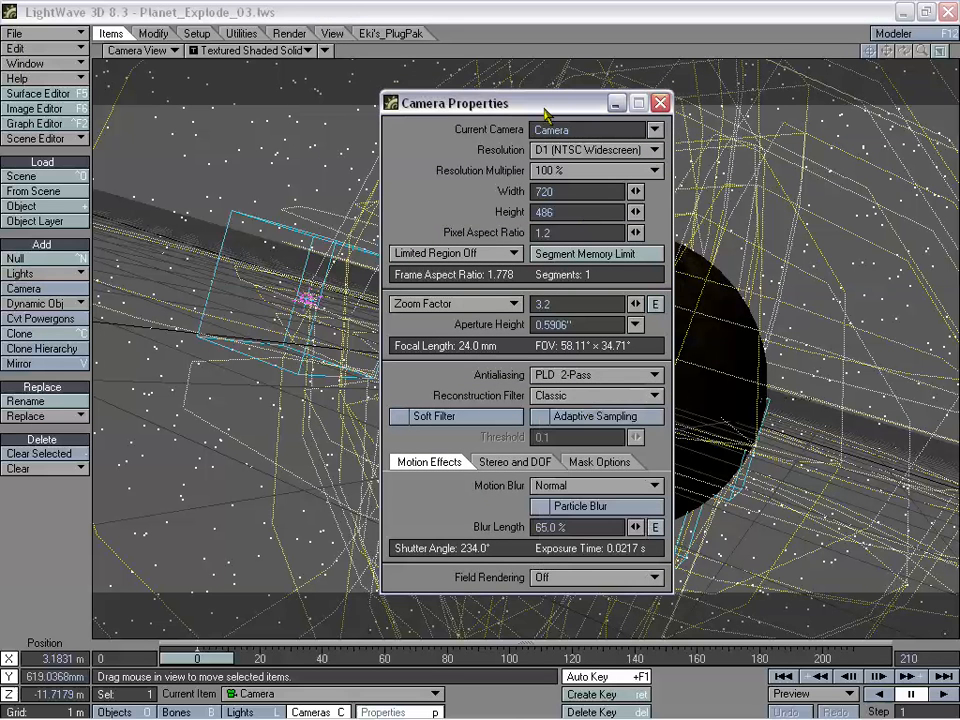
Set the camera's motion blur length to 85%
left_click_drag(544, 112, 607, 113)
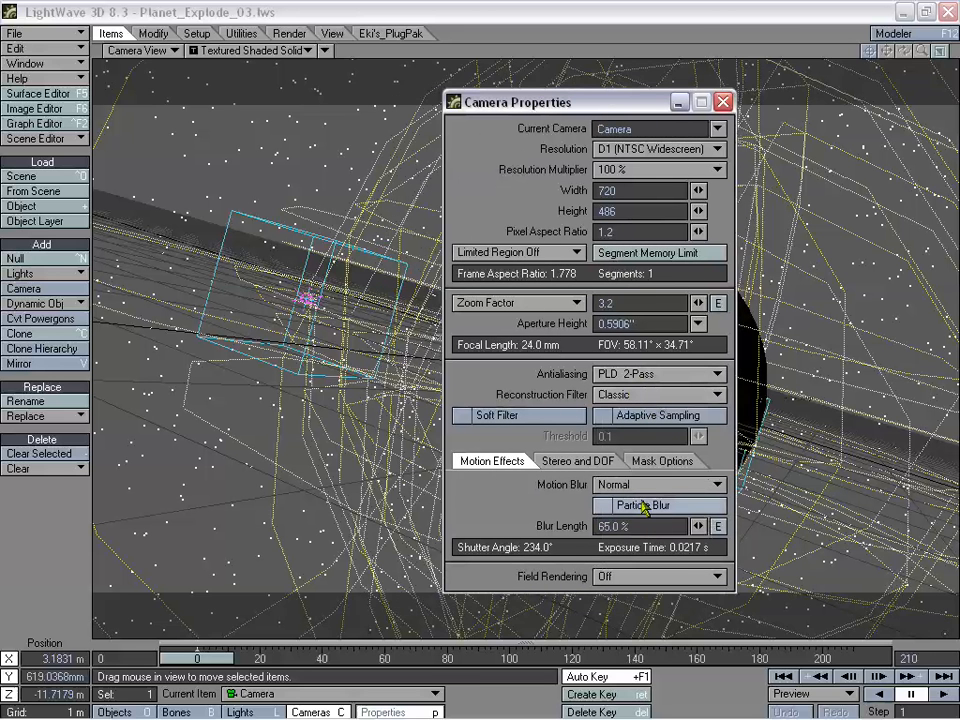
left_click_drag(571, 112, 632, 113)
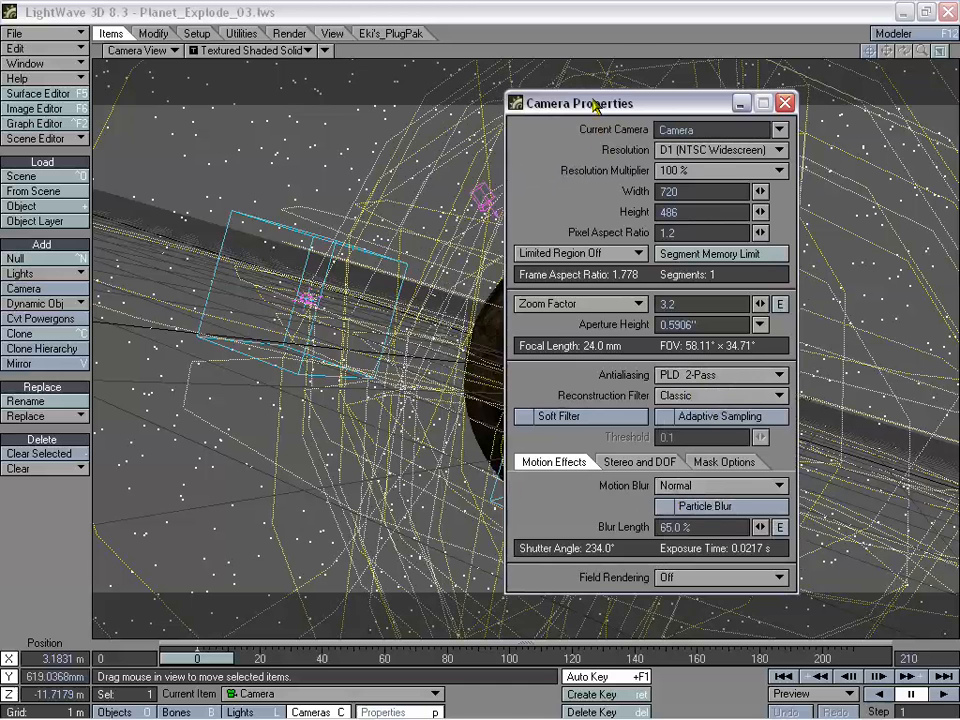
left_click_drag(593, 102, 597, 115)
left_click(700, 540)
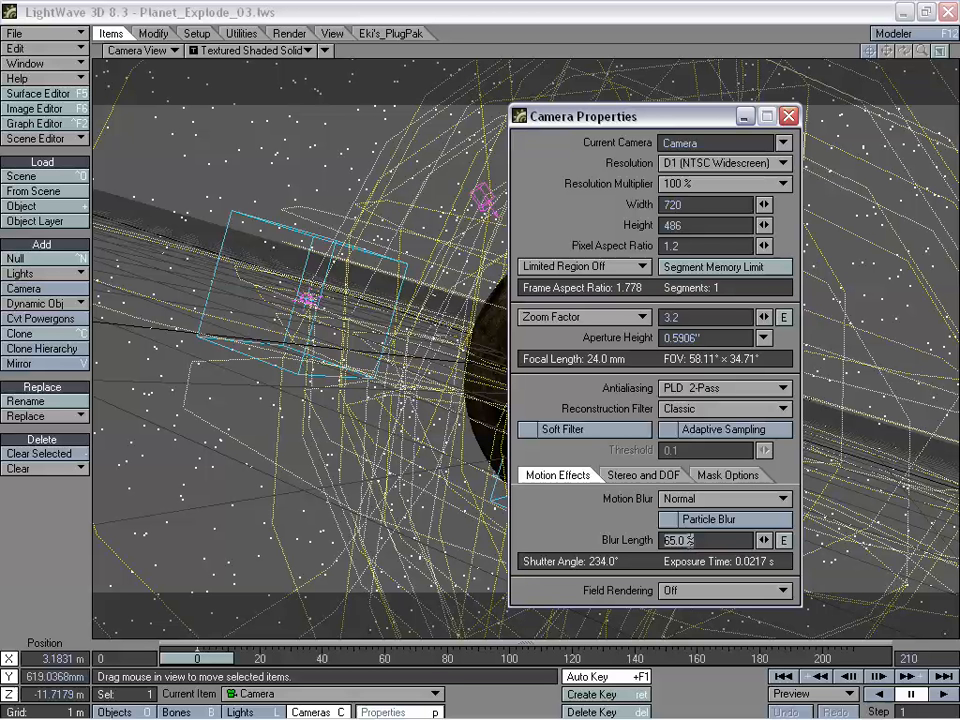
type("85")
key("Return")
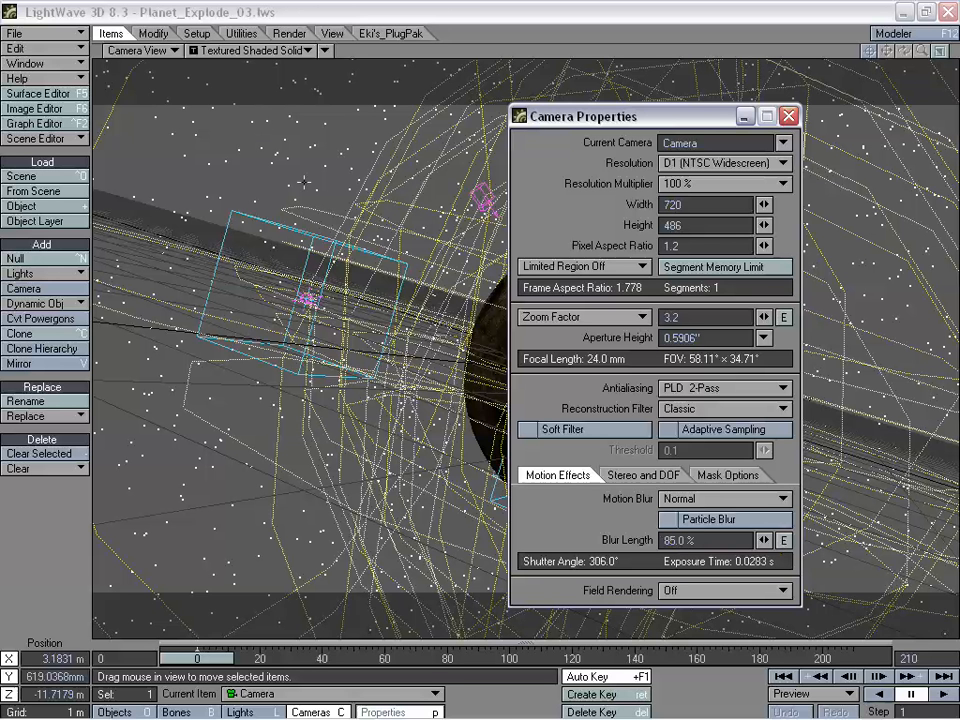
Keep the D1 (NTSC Widescreen) resolution and set the camera's resolution multiplier to 50%
left_click_drag(664, 118, 587, 116)
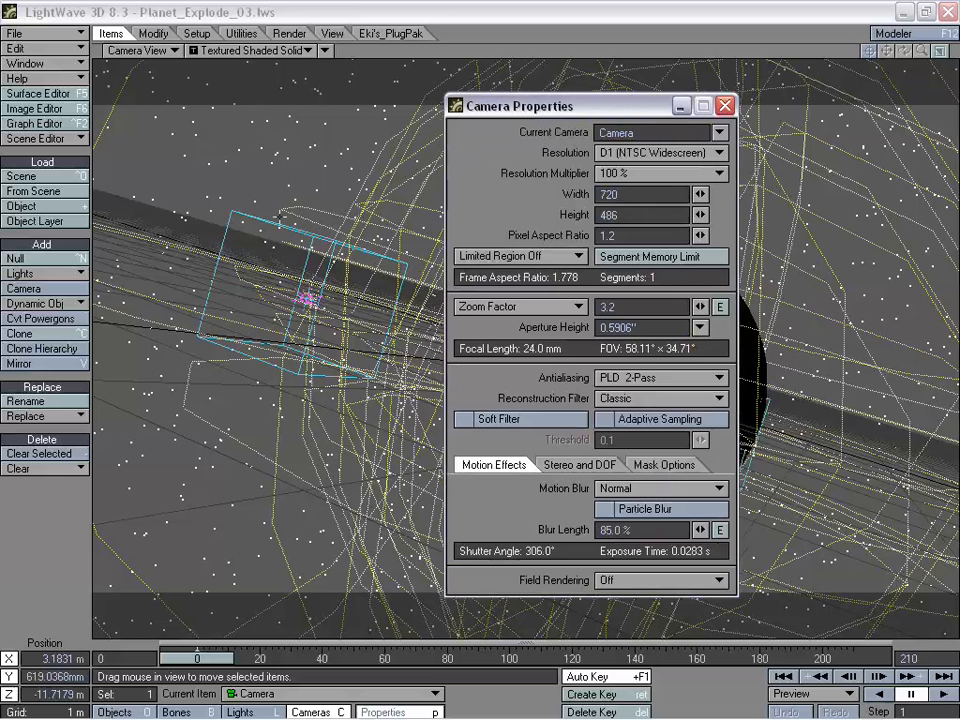
left_click_drag(552, 104, 570, 112)
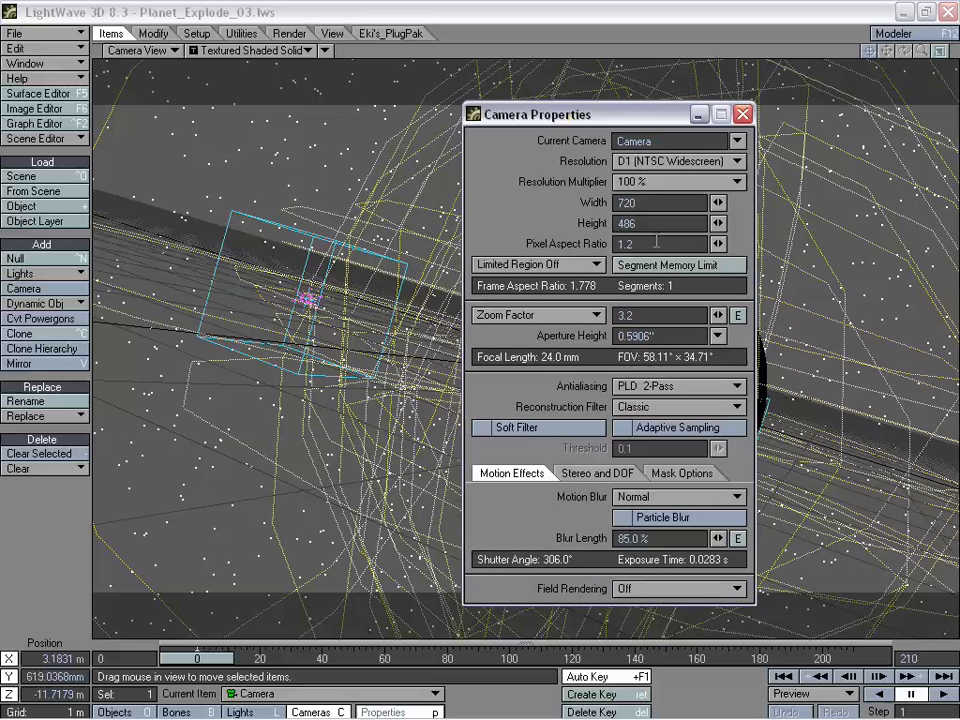
left_click_drag(626, 115, 647, 122)
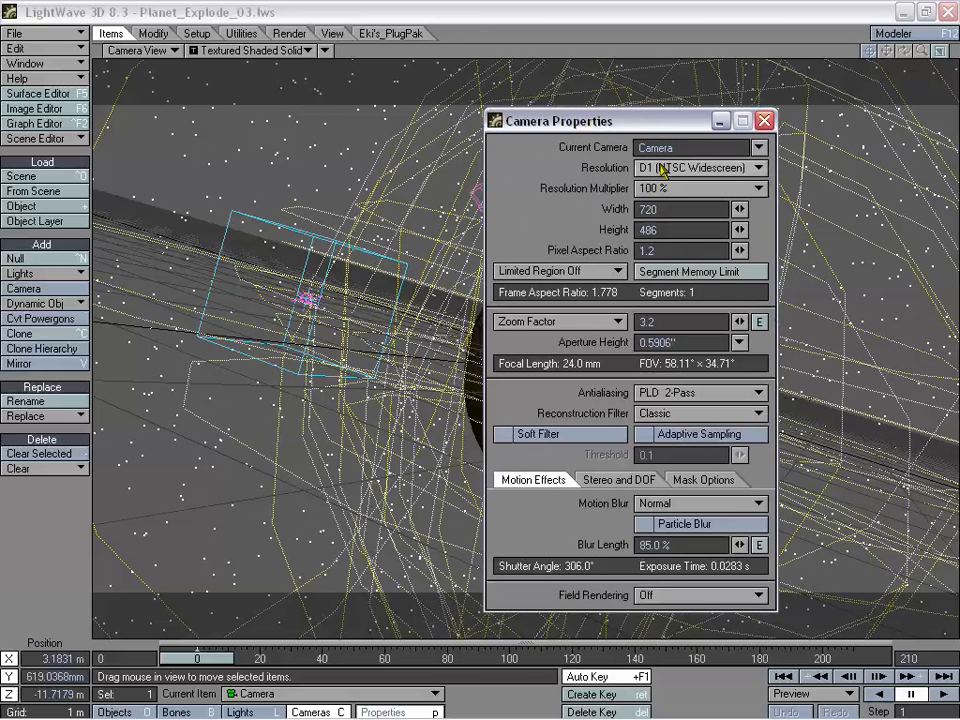
left_click(606, 170)
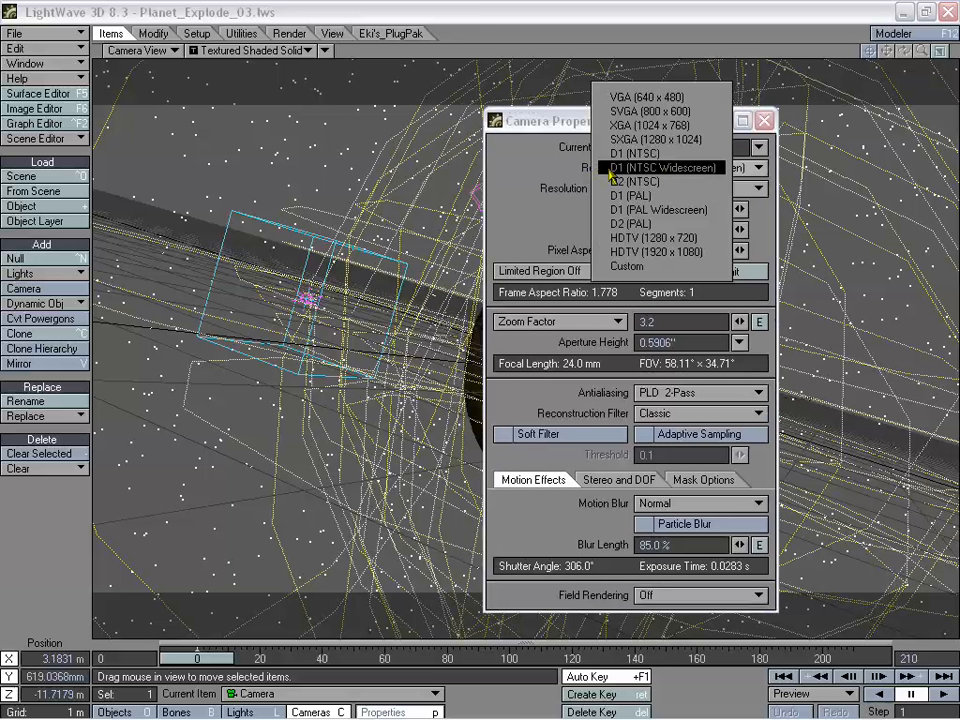
left_click(609, 169)
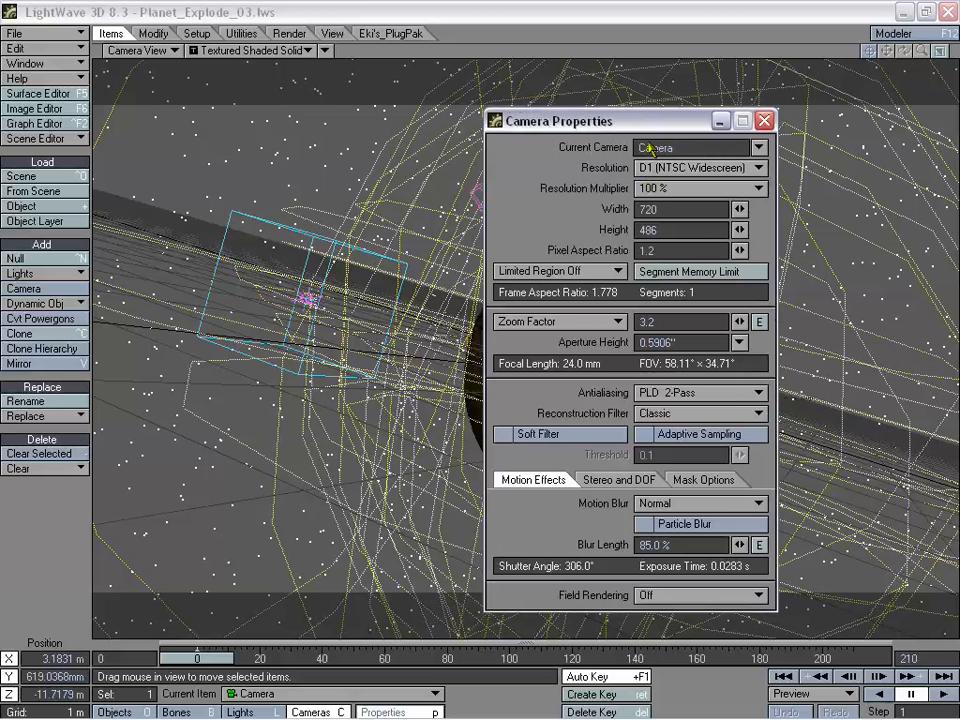
left_click(668, 190)
left_click(670, 180)
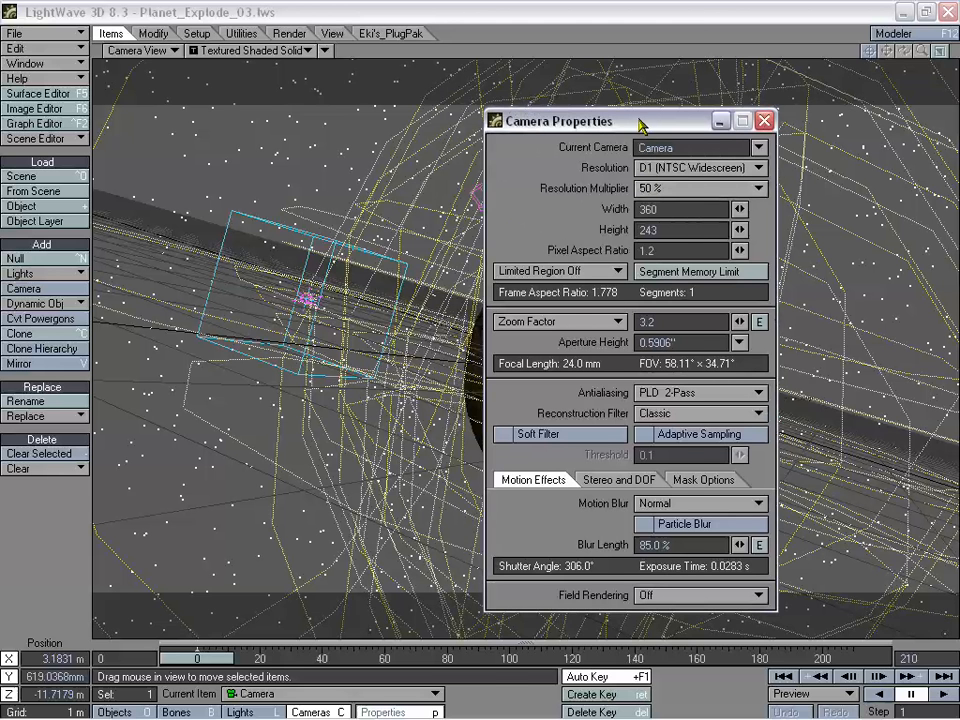
left_click_drag(641, 122, 663, 120)
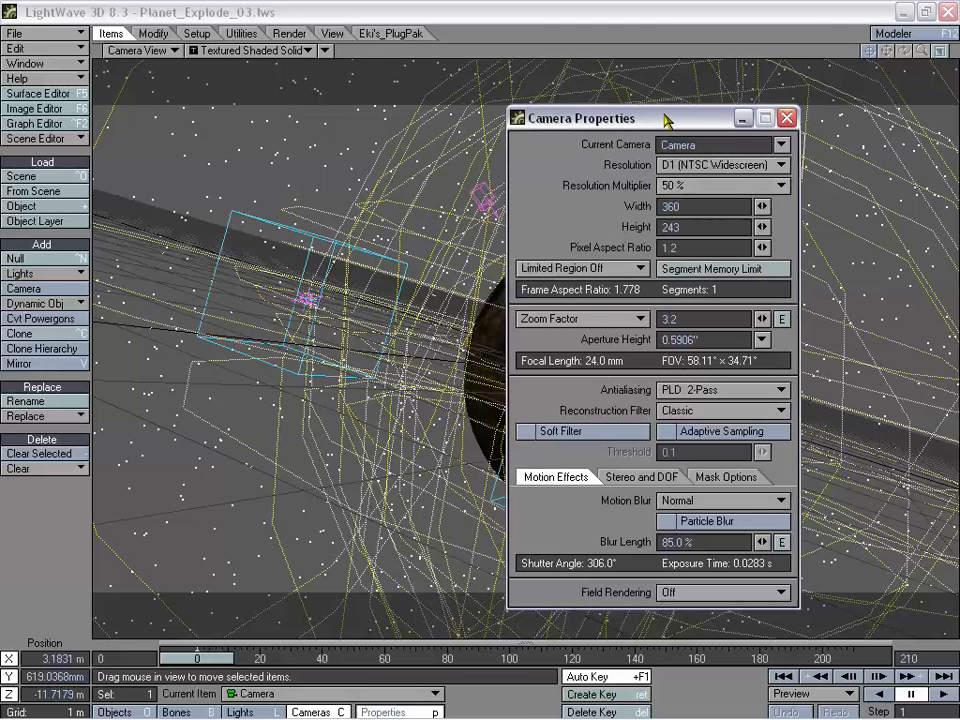
left_click_drag(665, 117, 668, 108)
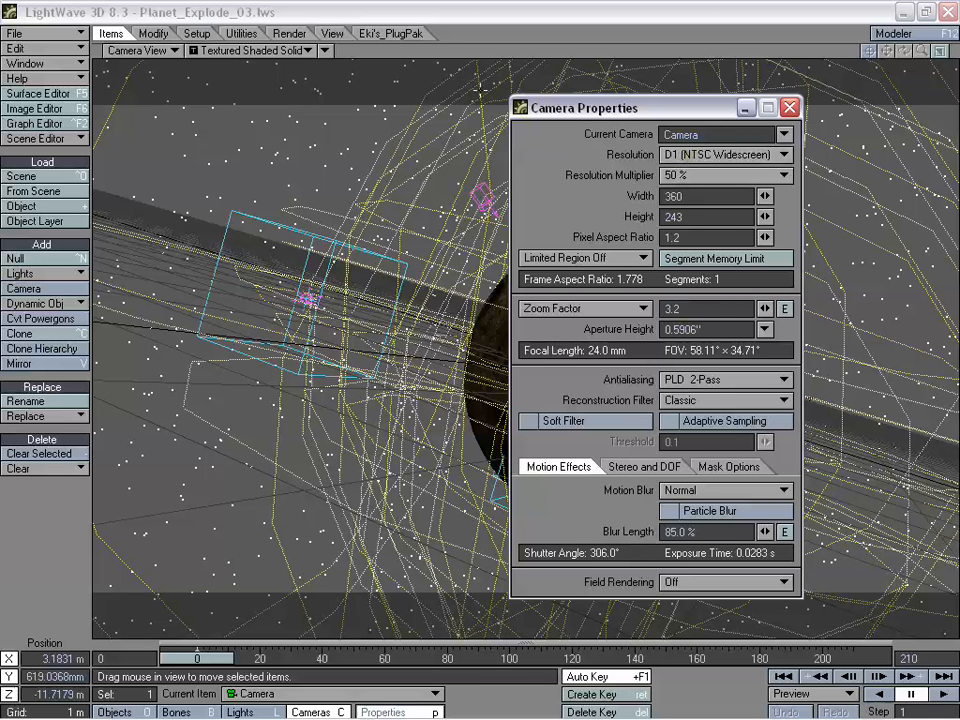
left_click_drag(596, 113, 535, 122)
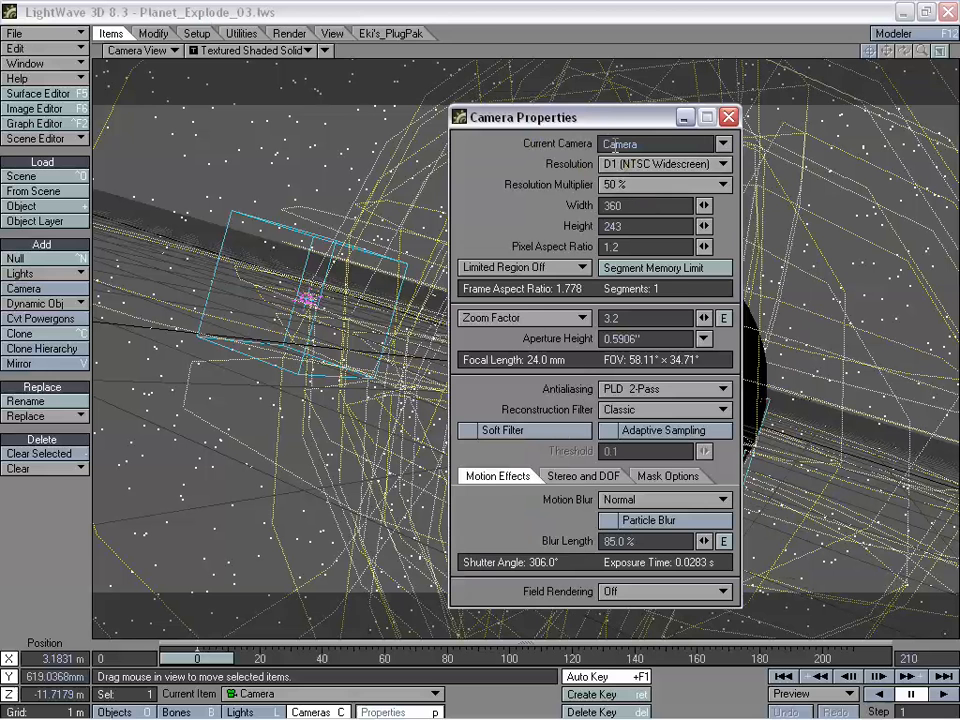
left_click_drag(611, 118, 622, 123)
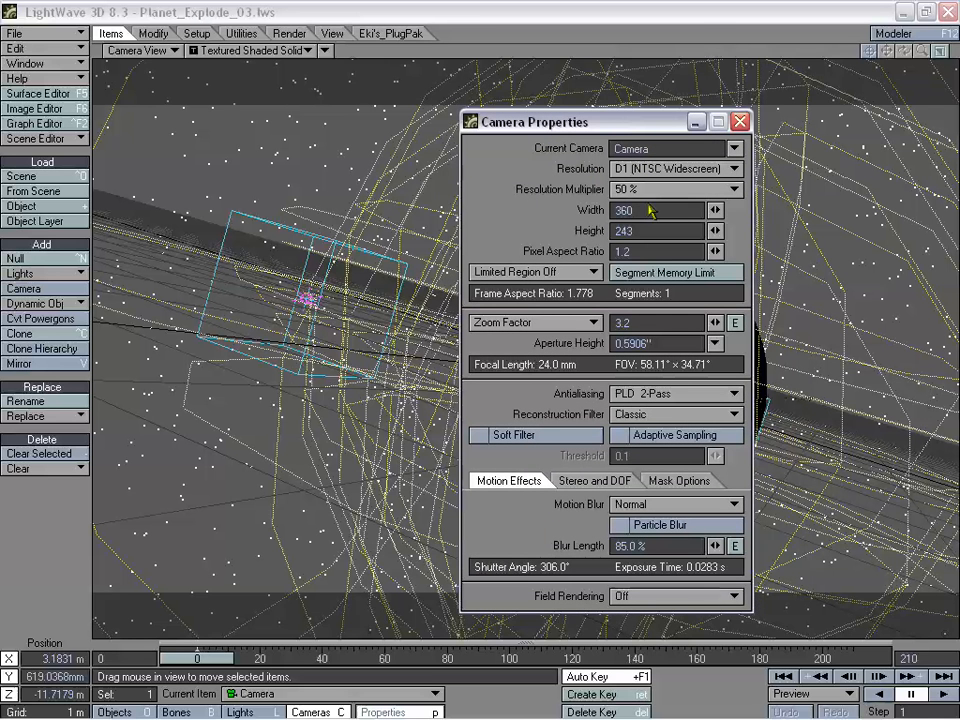
left_click_drag(603, 125, 635, 120)
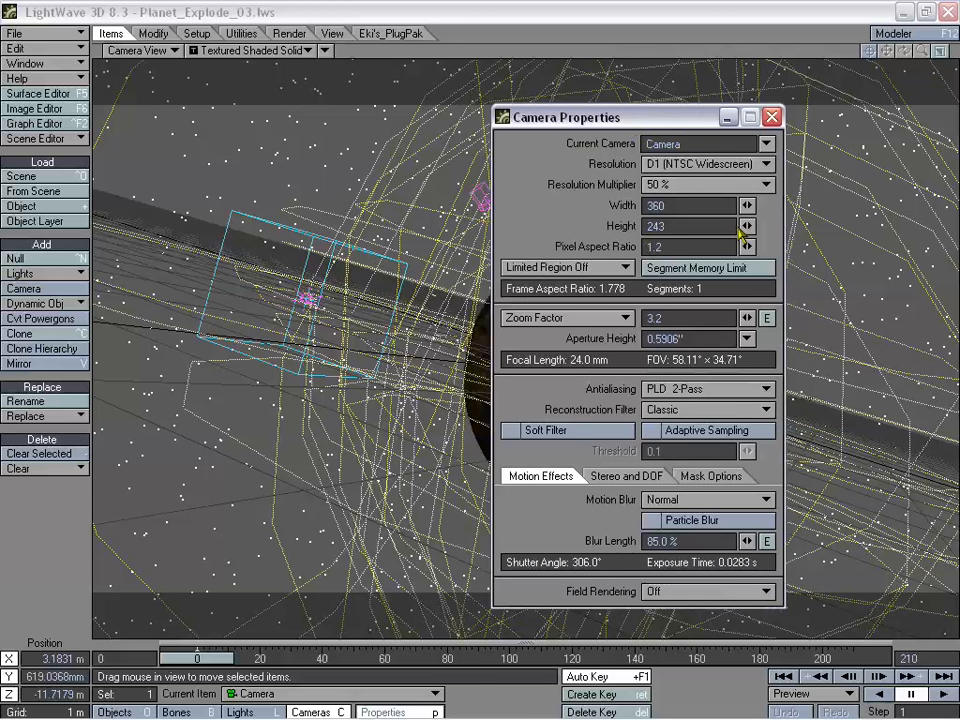
Close the camera properties and open the output file settings of the render options
left_click_drag(677, 120, 671, 137)
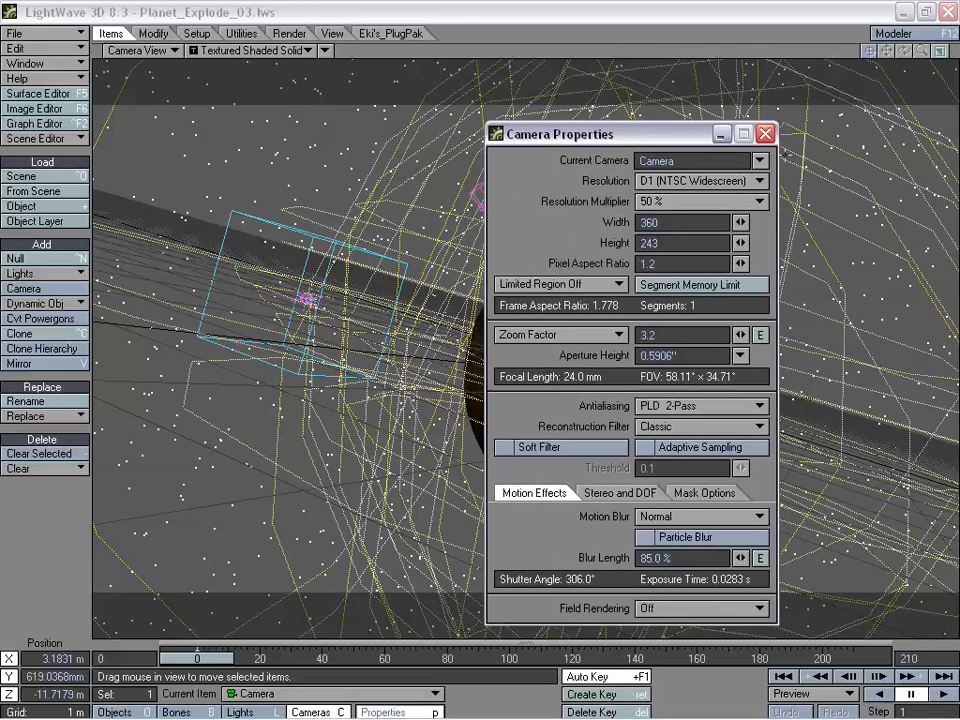
left_click(765, 133)
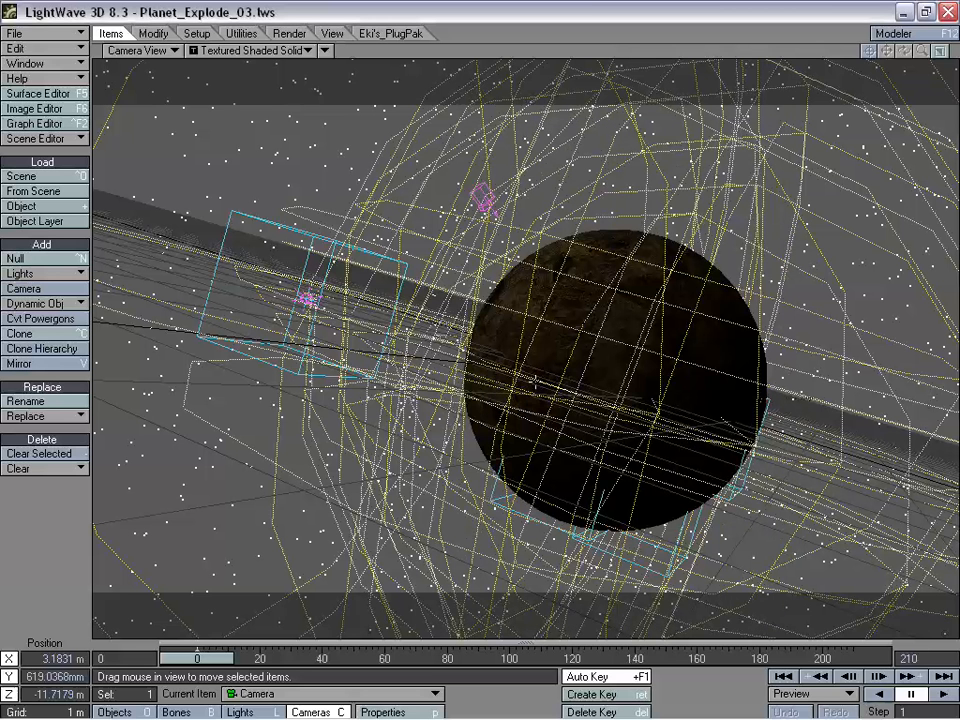
right_click(489, 304, "ctrl+shift")
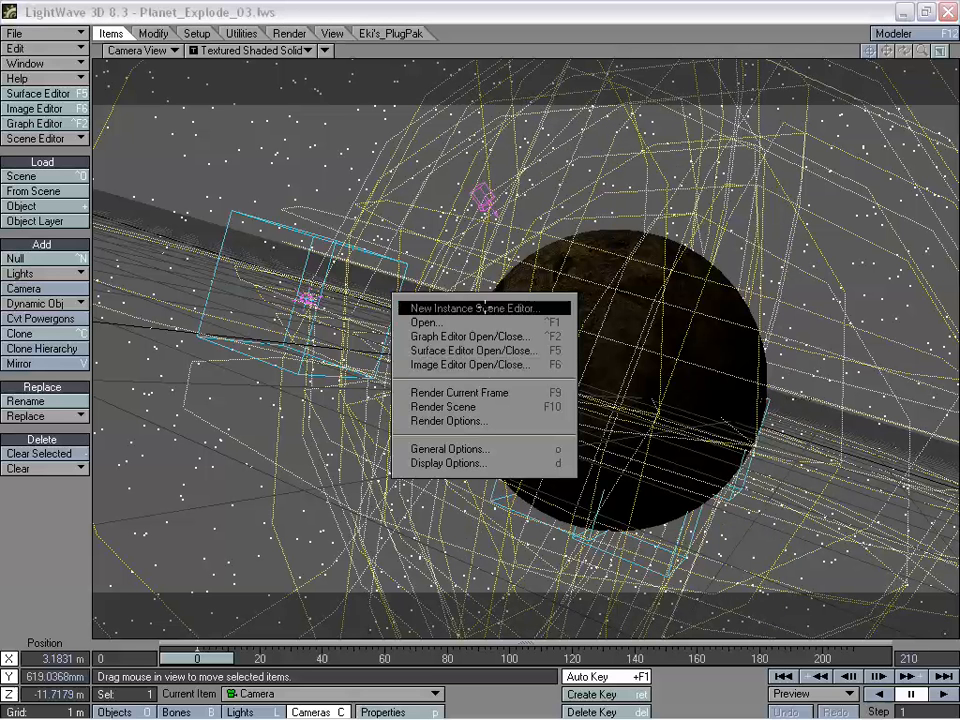
left_click(478, 421)
left_click_drag(587, 137, 597, 151)
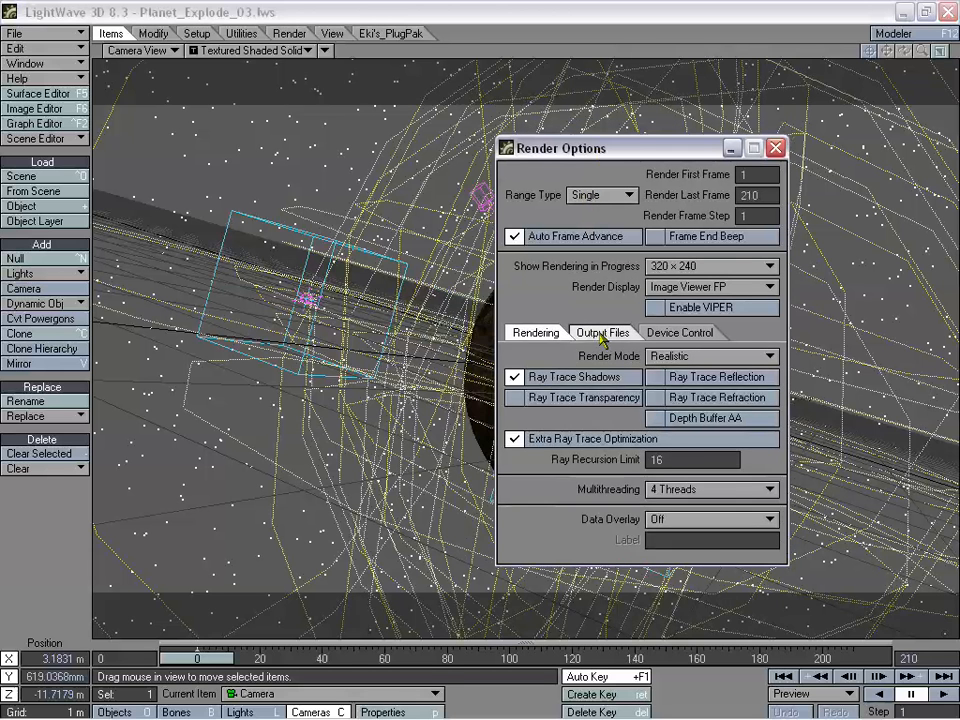
left_click(604, 334)
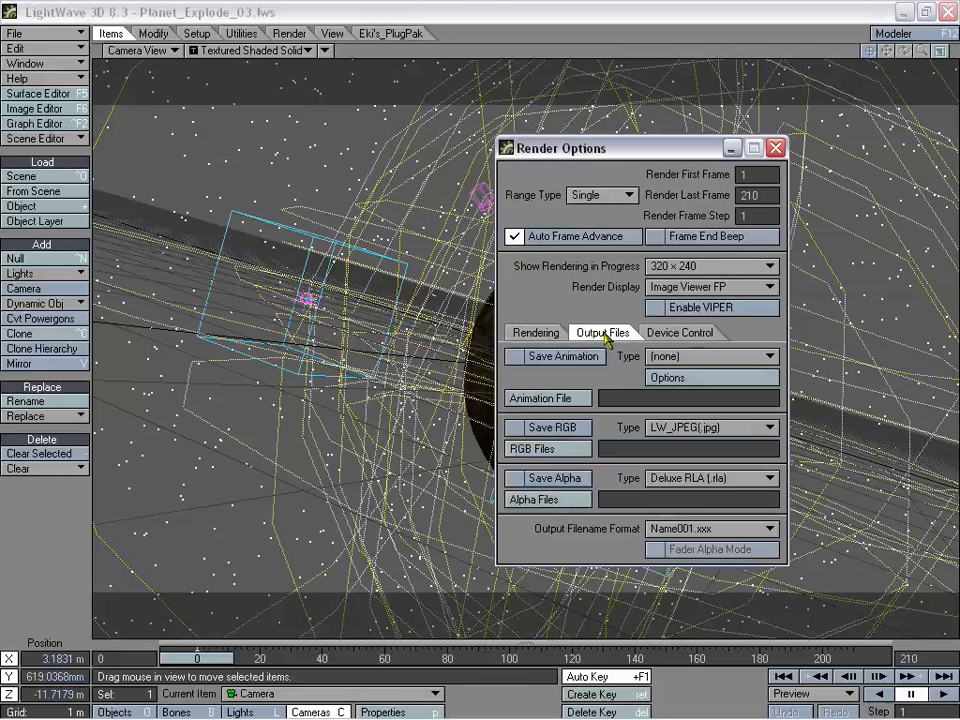
left_click(561, 427)
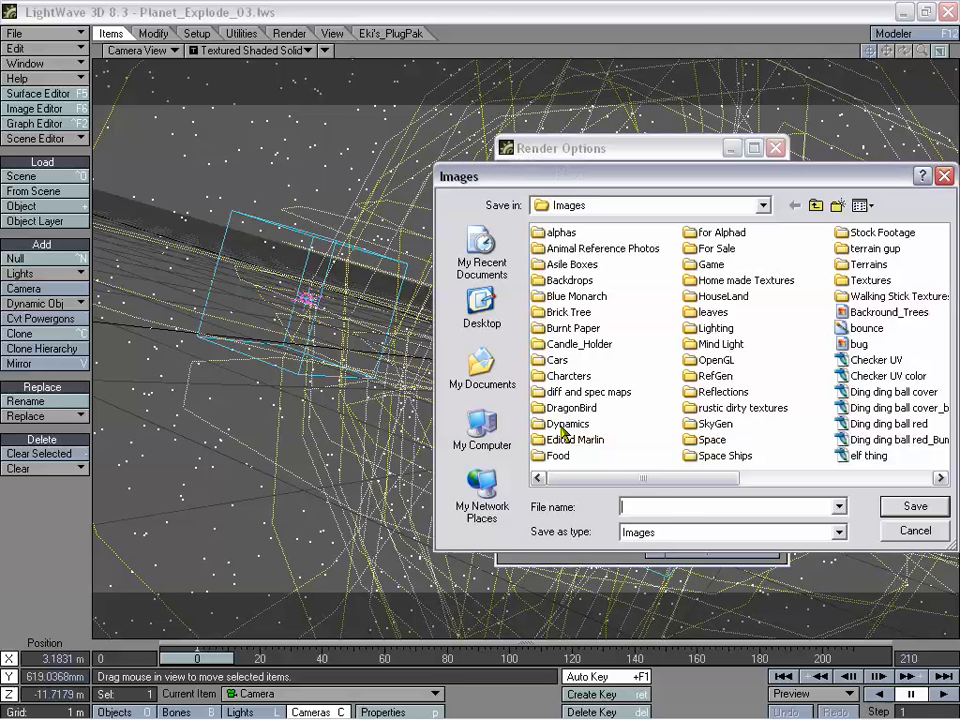
left_click(915, 531)
left_click(688, 428)
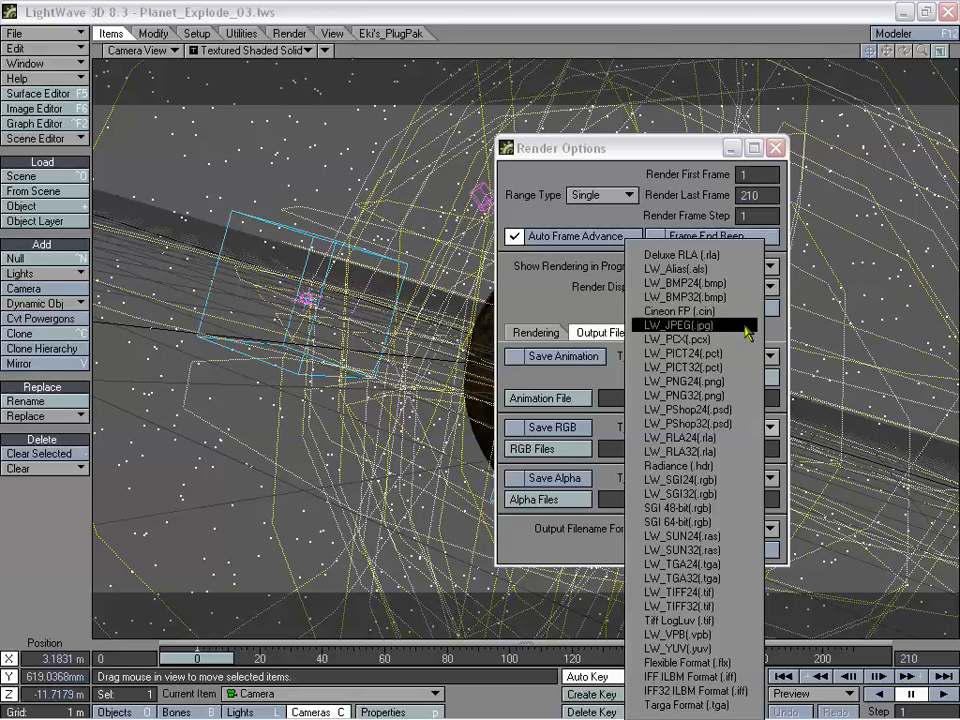
left_click(772, 335)
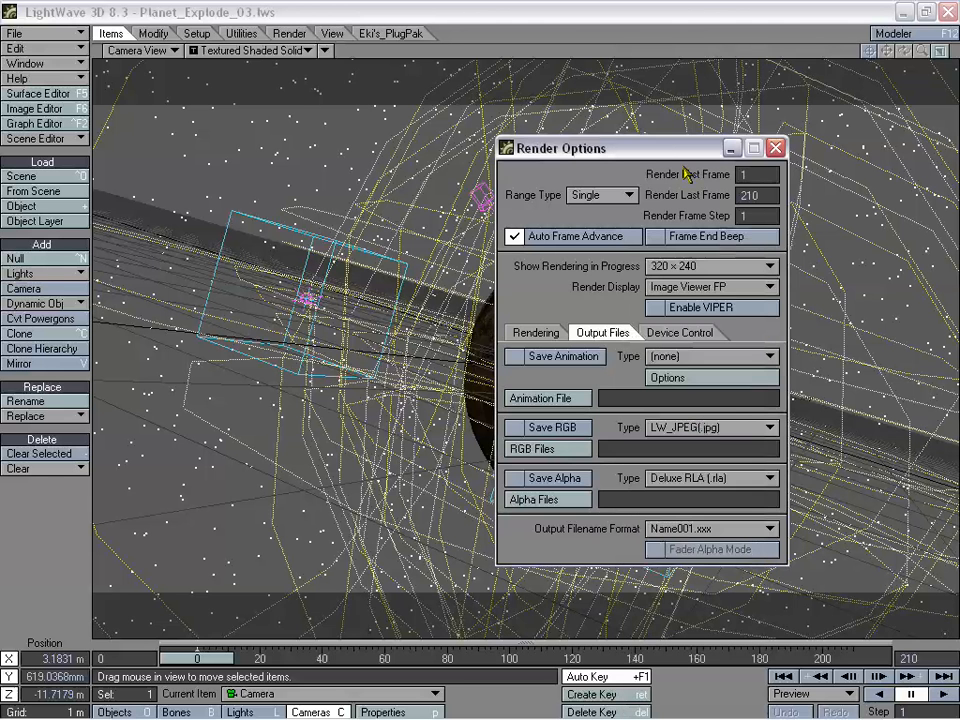
Set the file type for saved RGB frames to LW_TGA24(.tga) in the render output settings
left_click_drag(664, 150, 650, 157)
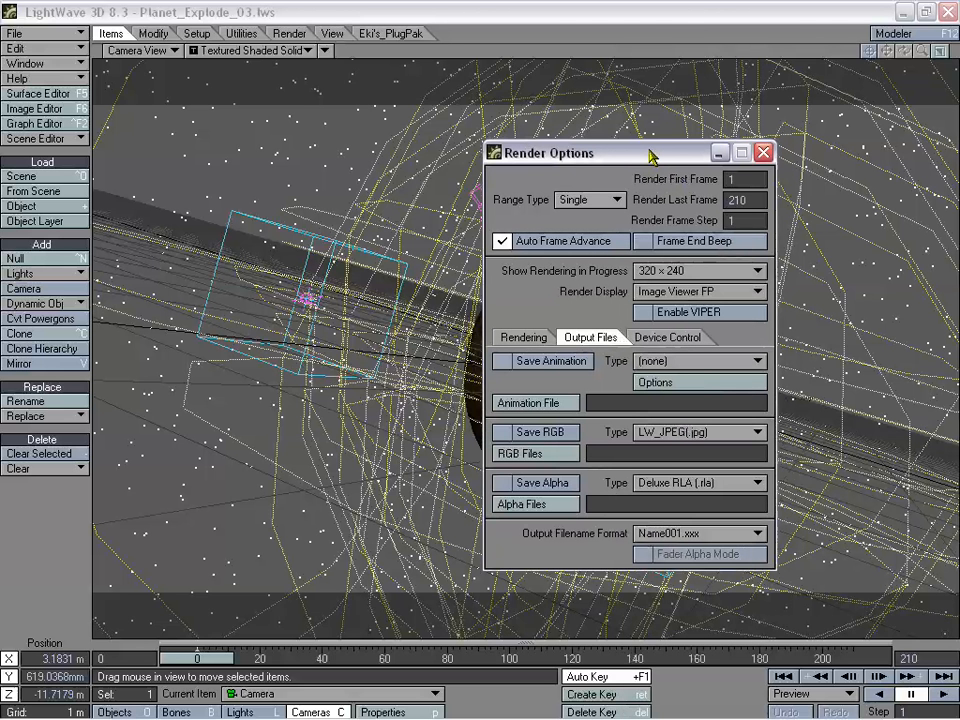
left_click_drag(593, 154, 555, 151)
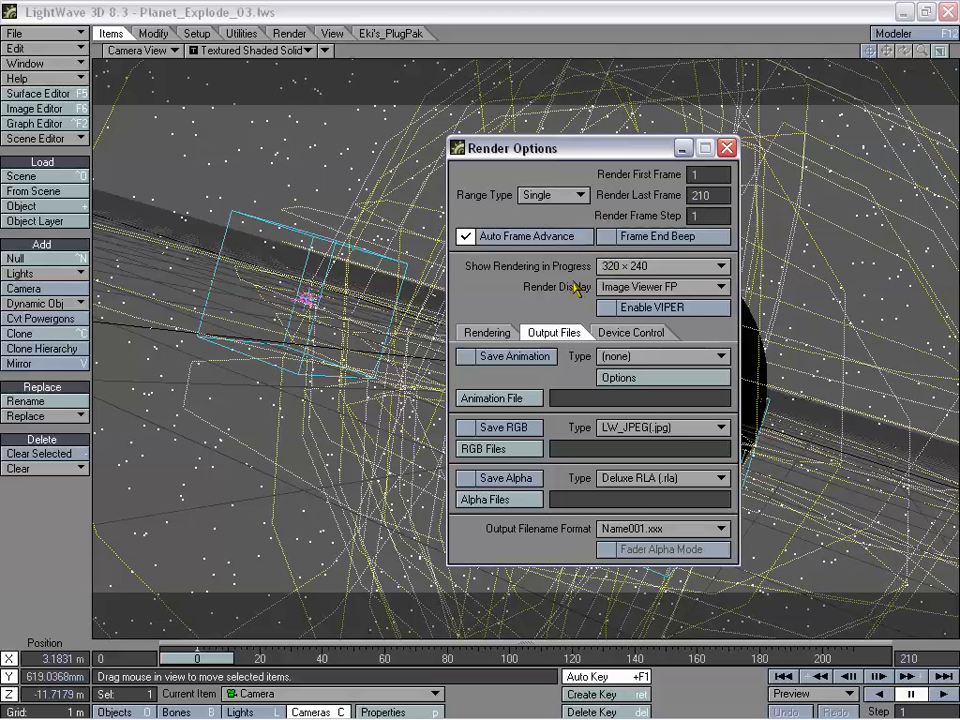
mouse_move(560, 149)
left_mouse_down()
mouse_move(531, 161)
mouse_move(574, 158)
mouse_move(570, 148)
left_mouse_up()
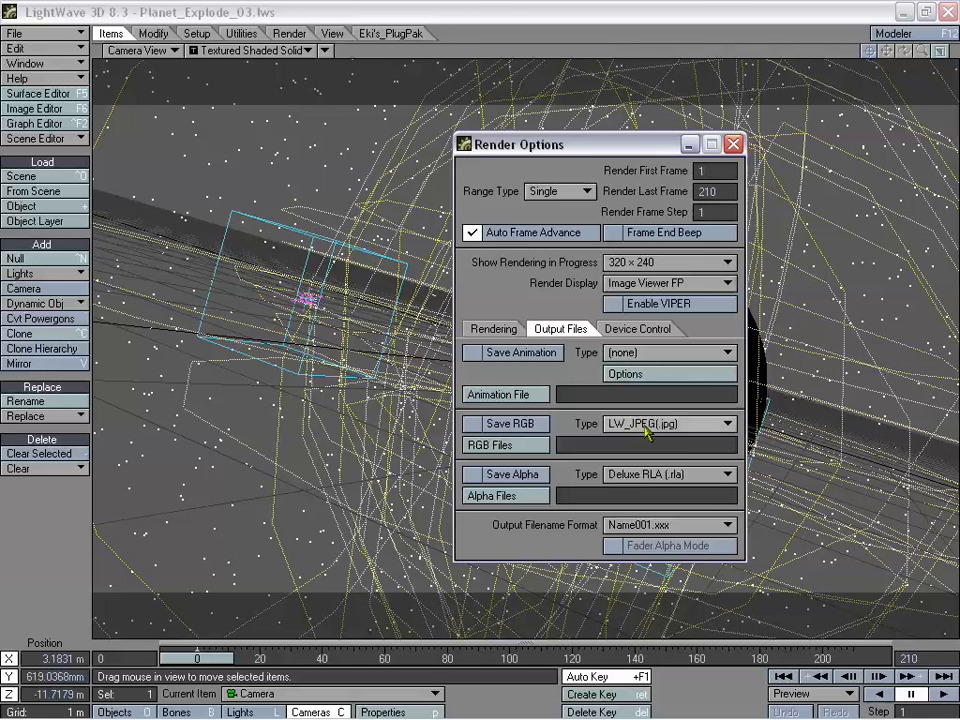
left_click(686, 424)
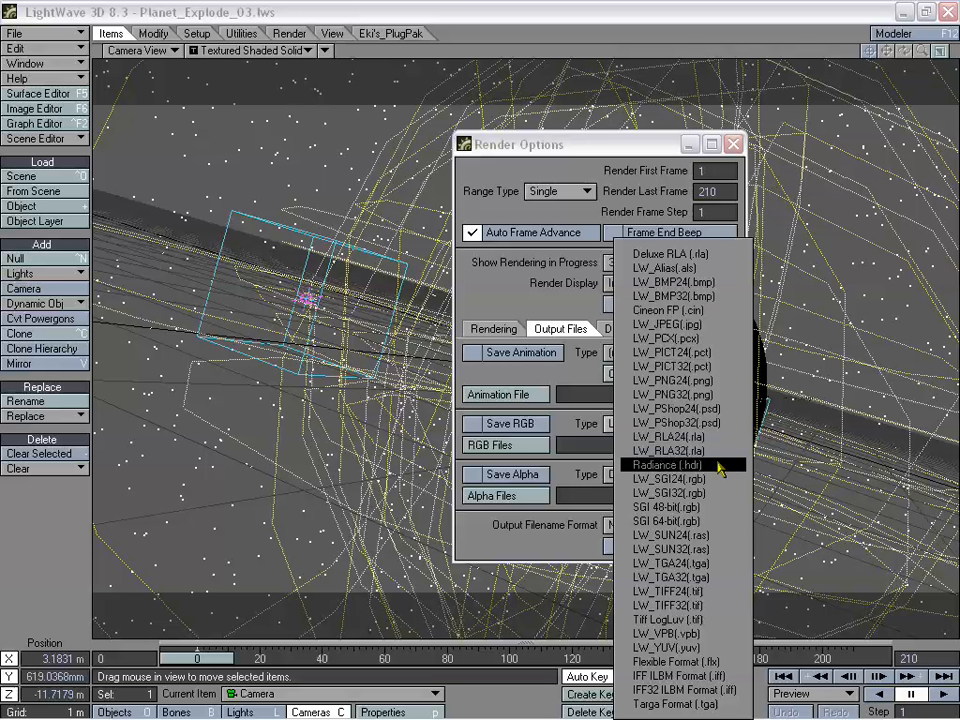
left_click(713, 565)
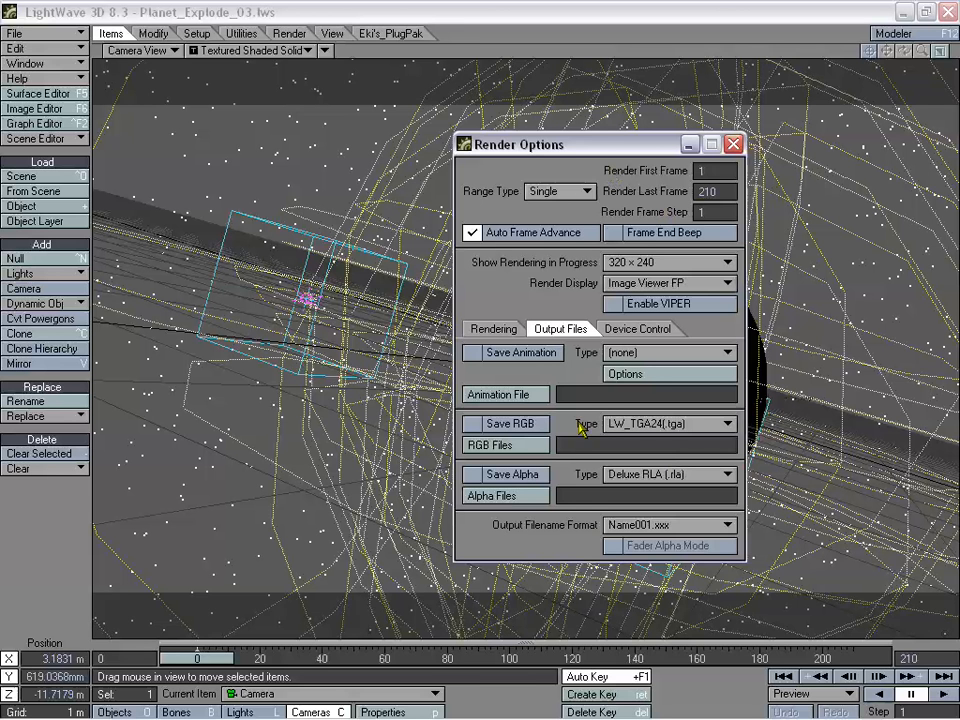
Switch off Extra Ray Trace Optimization, set multithreading to 2 Threads and close the render options
left_click_drag(592, 145, 591, 167)
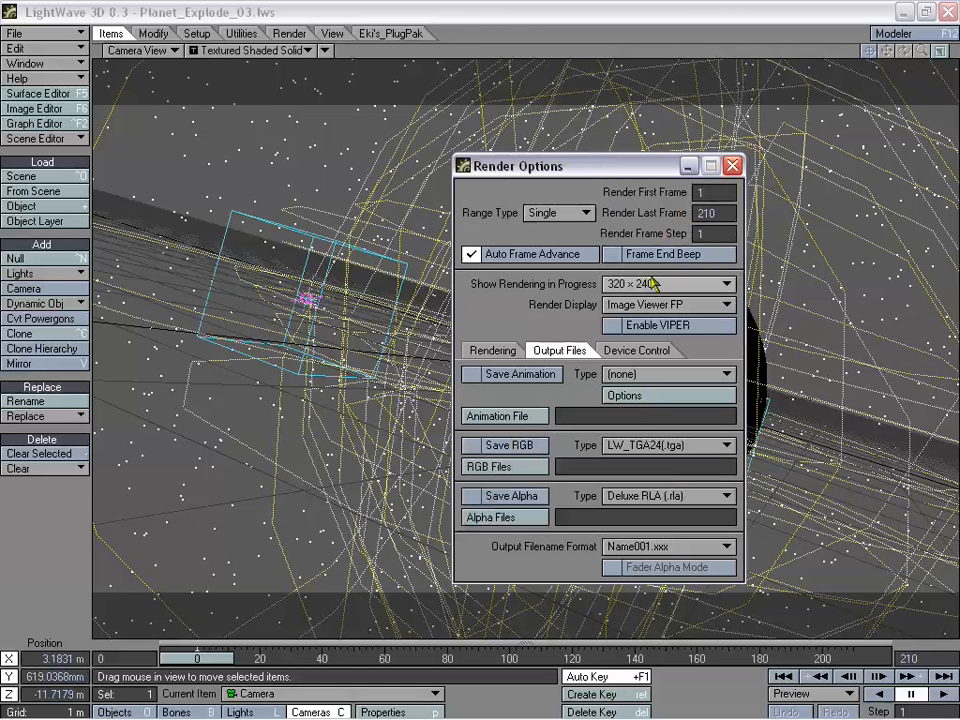
left_click(493, 350)
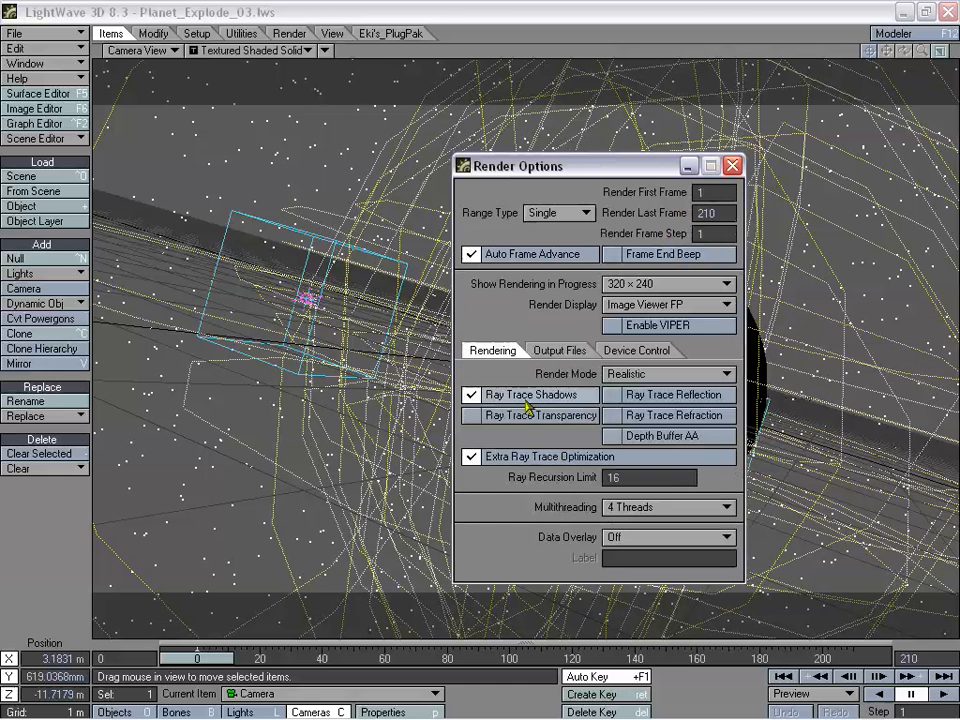
left_click(552, 462)
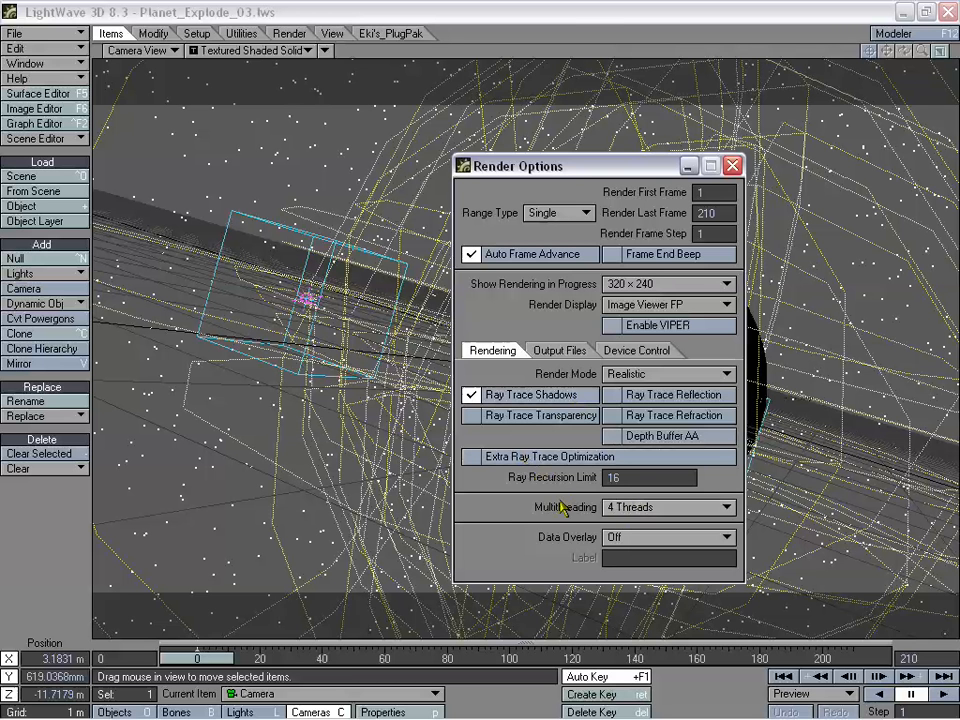
left_click_drag(659, 510, 663, 494)
left_click_drag(606, 164, 605, 194)
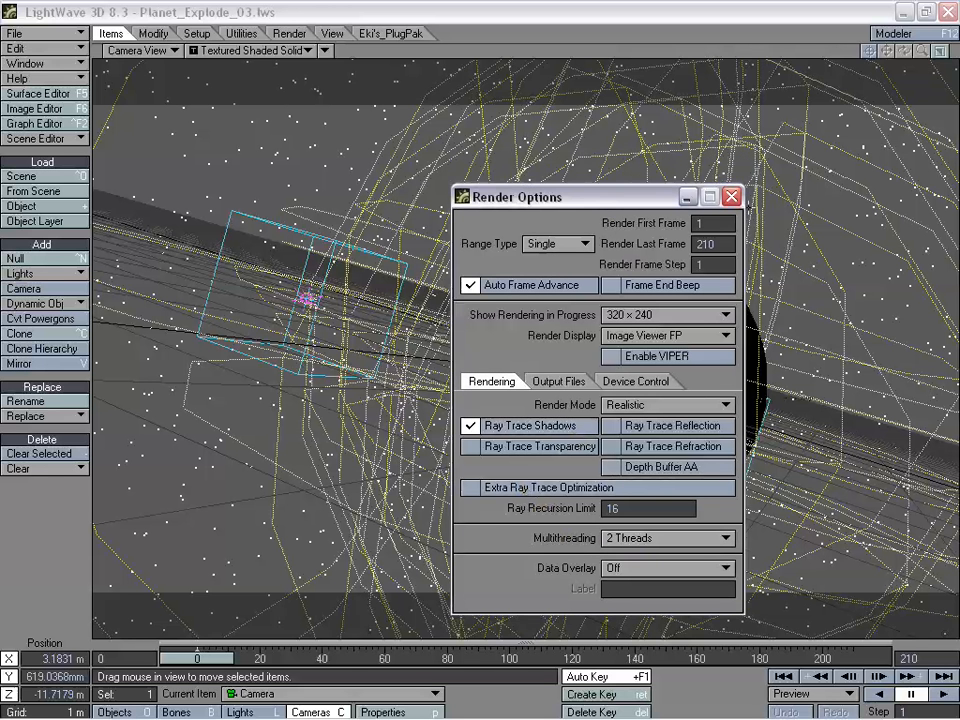
left_click(731, 196)
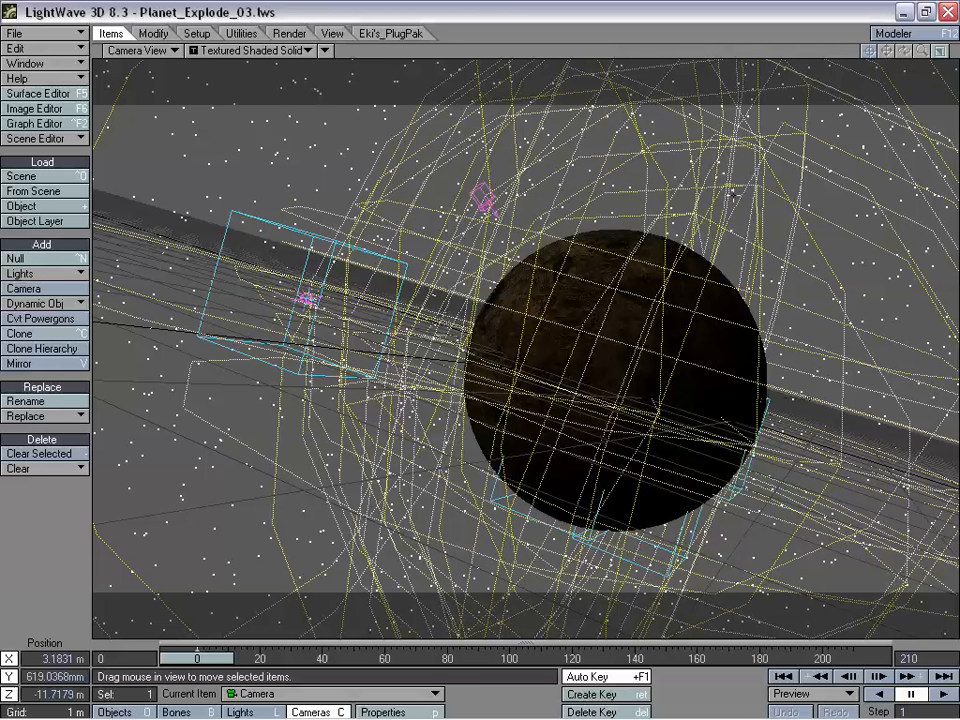